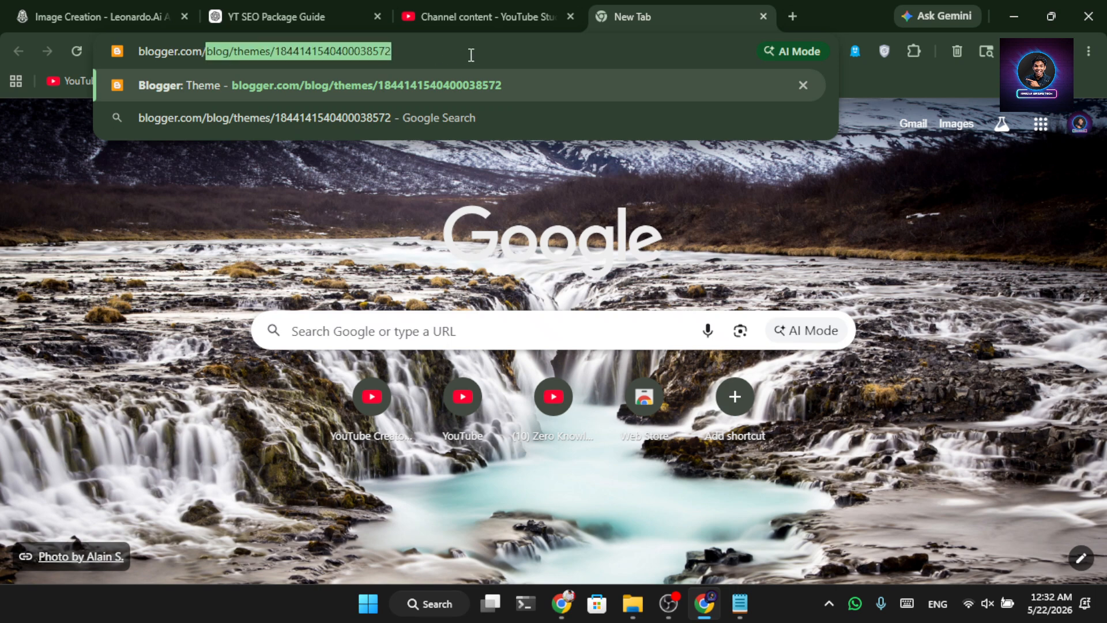
Load the Blogger dashboard and open the settings of the test blog
{"action": "key", "text": "BackSpace"}
{"action": "key", "text": "Return"}
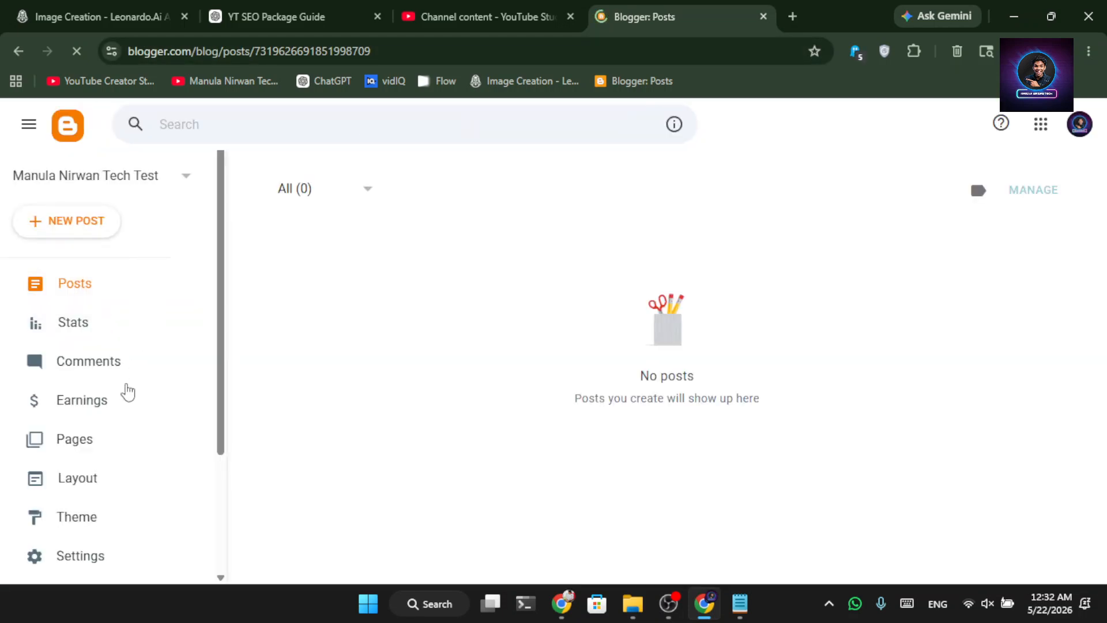
{"action": "left_click", "coordinate": [79, 554]}
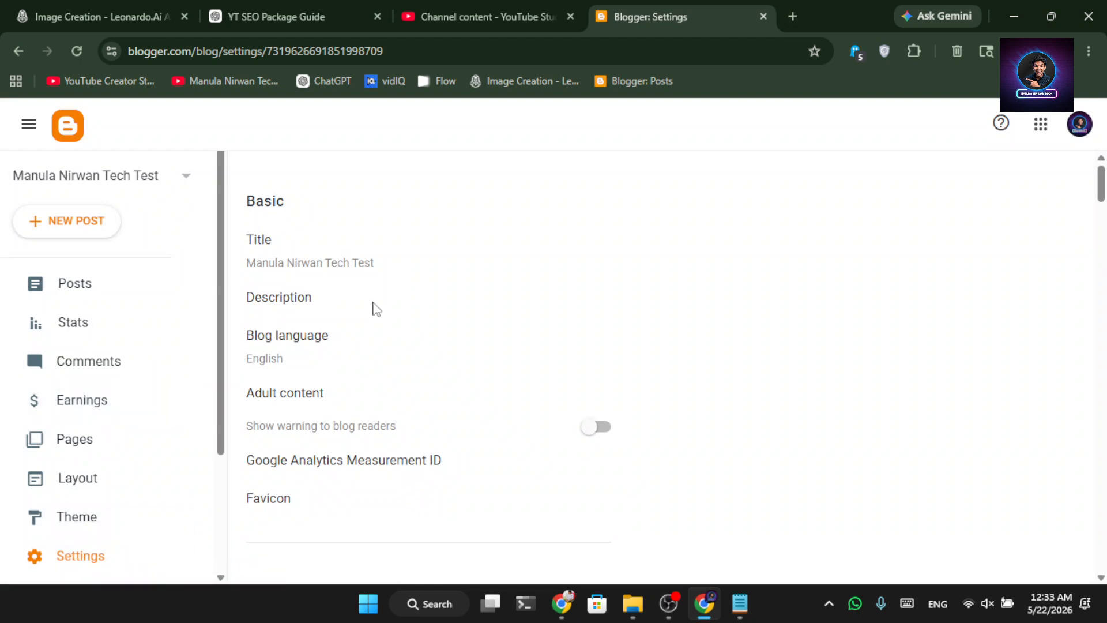
Turn on lazy loading and WebP serving for the blog's post images
{"action": "scroll", "coordinate": [411, 352], "scroll_direction": "down", "scroll_amount": 7}
{"action": "scroll", "coordinate": [378, 289], "scroll_direction": "up", "scroll_amount": 3}
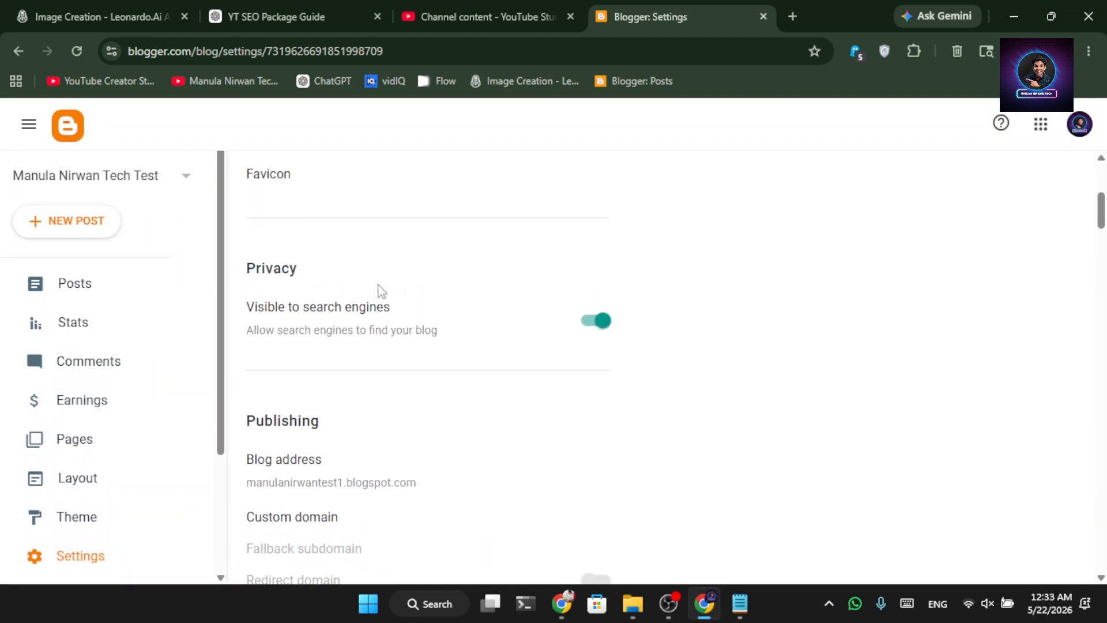
{"action": "scroll", "coordinate": [381, 291], "scroll_direction": "down", "scroll_amount": 1}
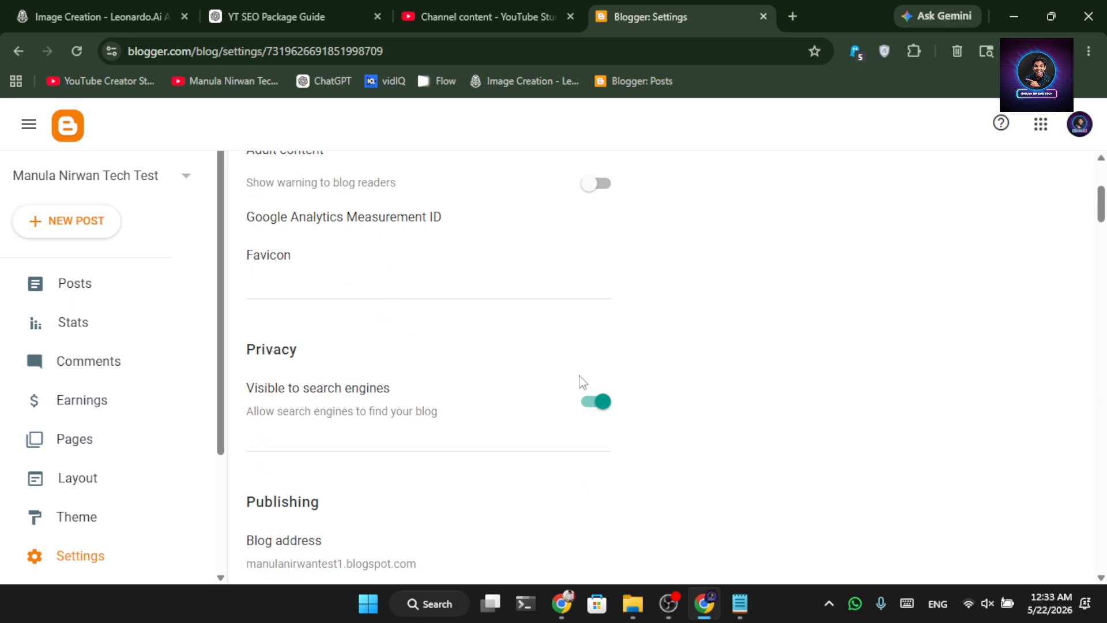
{"action": "scroll", "coordinate": [458, 379], "scroll_direction": "down", "scroll_amount": 3}
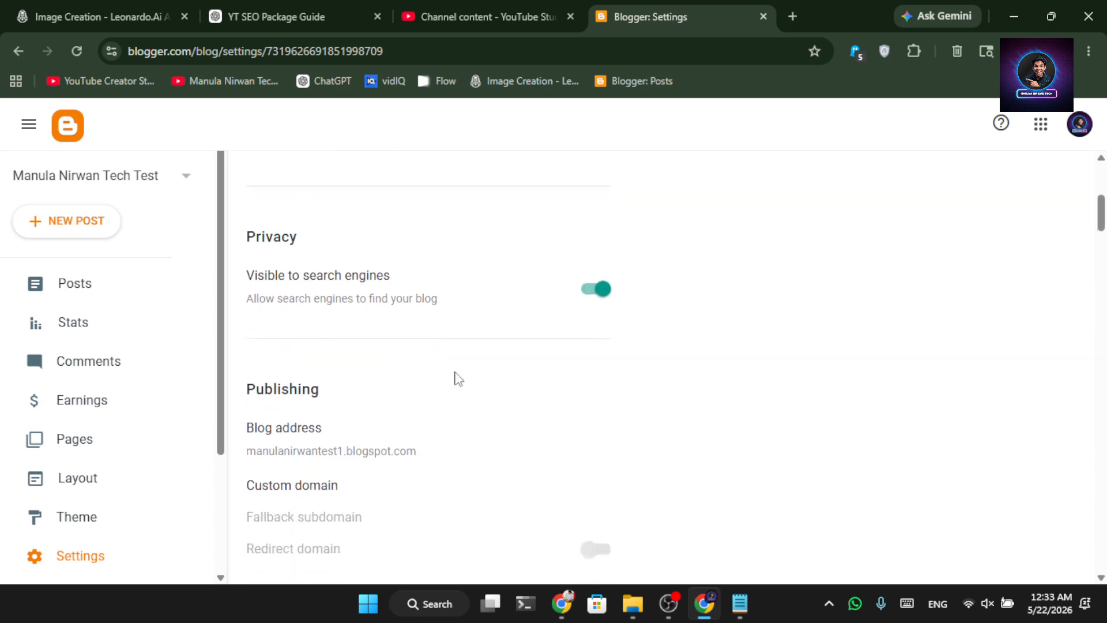
{"action": "scroll", "coordinate": [458, 378], "scroll_direction": "down", "scroll_amount": 3}
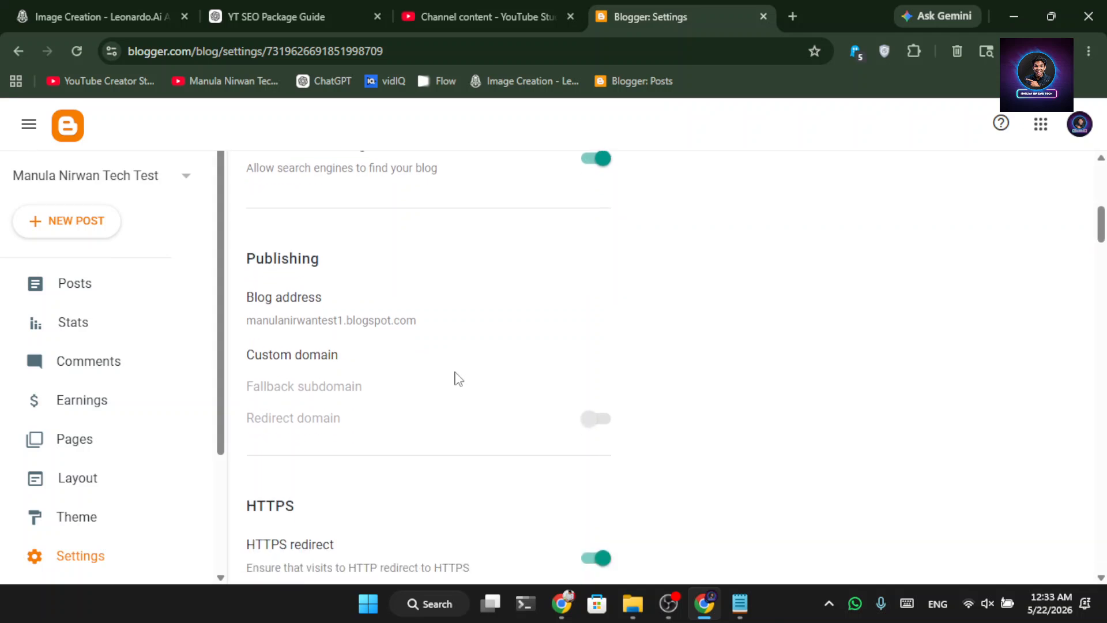
{"action": "scroll", "coordinate": [458, 379], "scroll_direction": "down", "scroll_amount": 3}
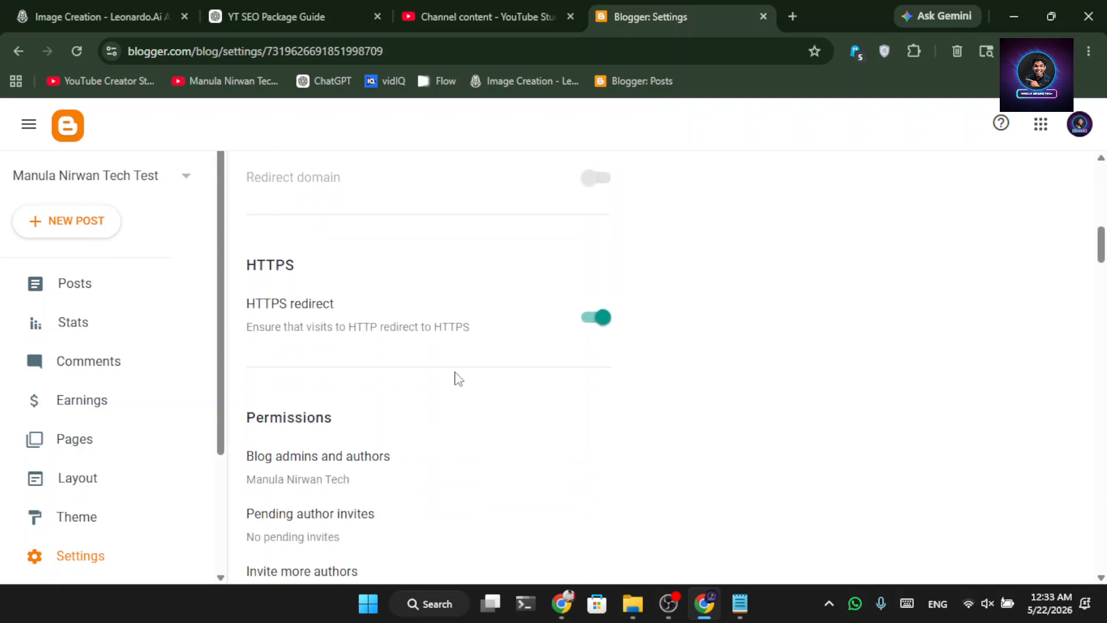
{"action": "scroll", "coordinate": [603, 358], "scroll_direction": "down", "scroll_amount": 11}
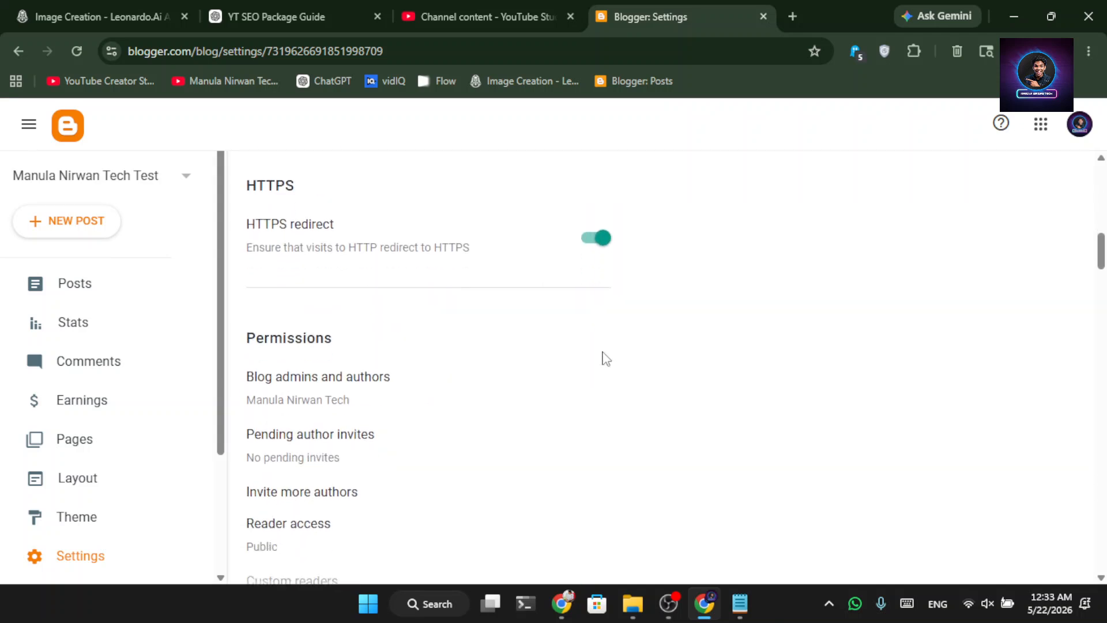
{"action": "scroll", "coordinate": [606, 358], "scroll_direction": "down", "scroll_amount": 1}
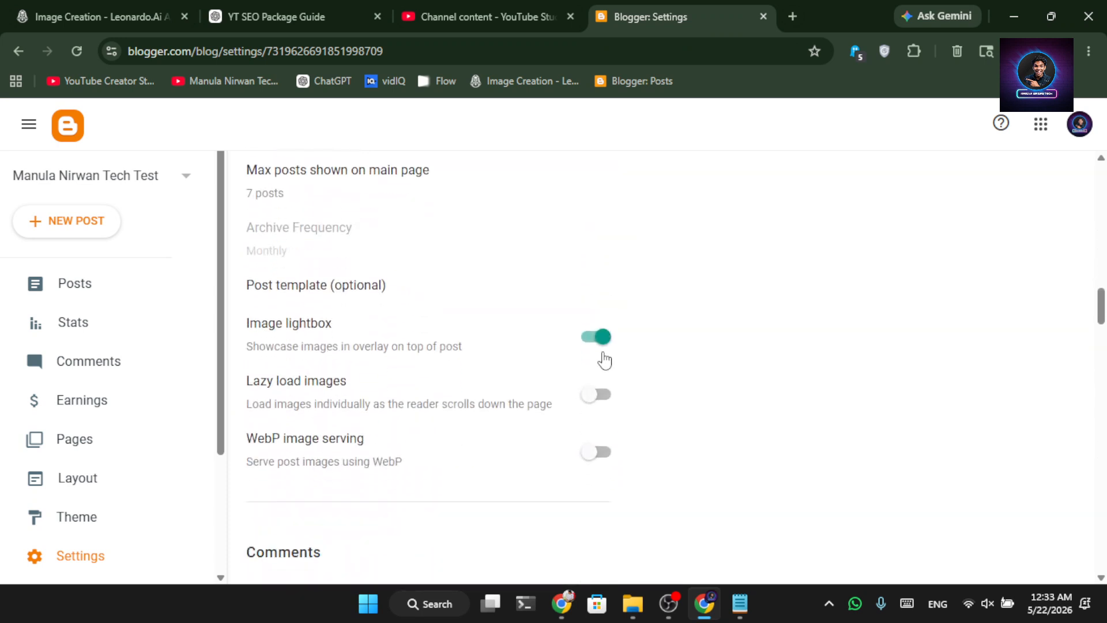
{"action": "left_click", "coordinate": [592, 387]}
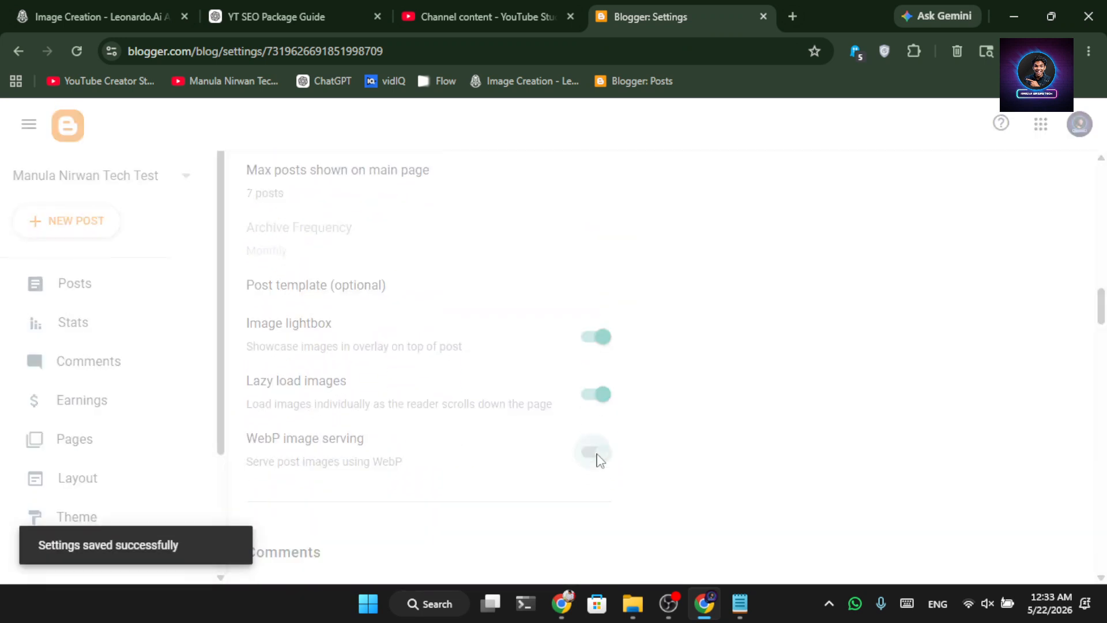
Enable the search description in the blog's Meta tags settings
{"action": "scroll", "coordinate": [704, 365], "scroll_direction": "down", "scroll_amount": 9}
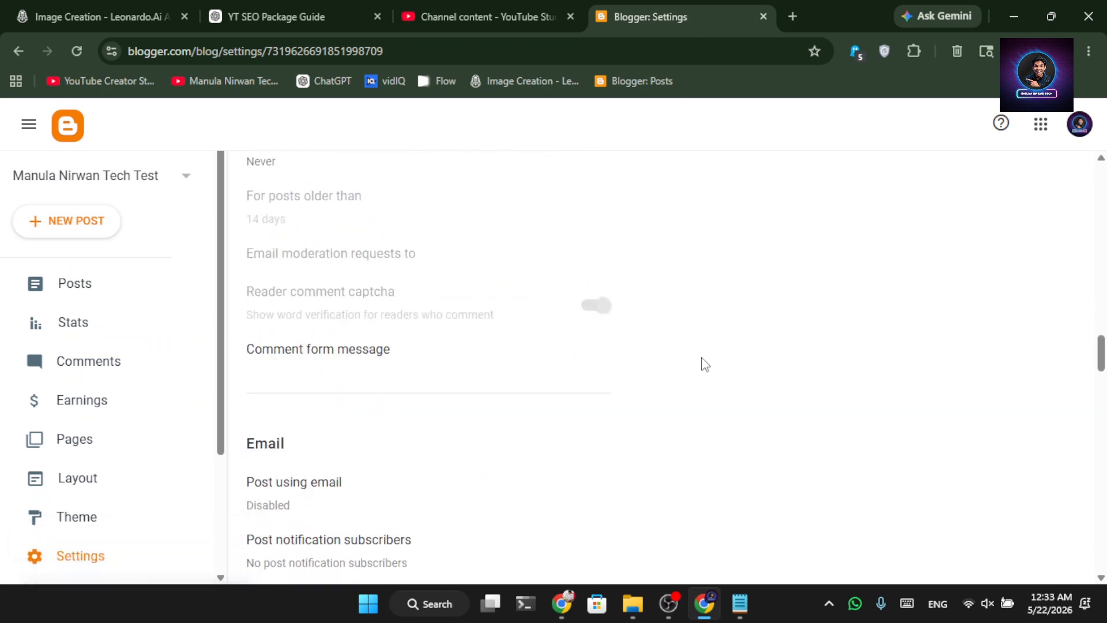
{"action": "scroll", "coordinate": [704, 365], "scroll_direction": "down", "scroll_amount": 12}
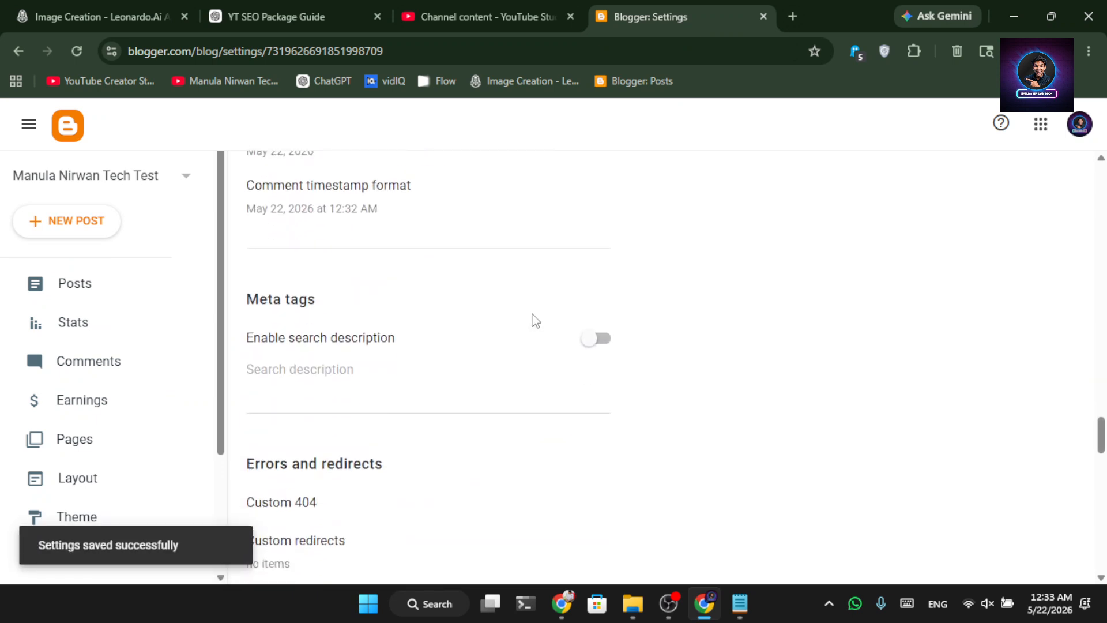
{"action": "left_click", "coordinate": [595, 340]}
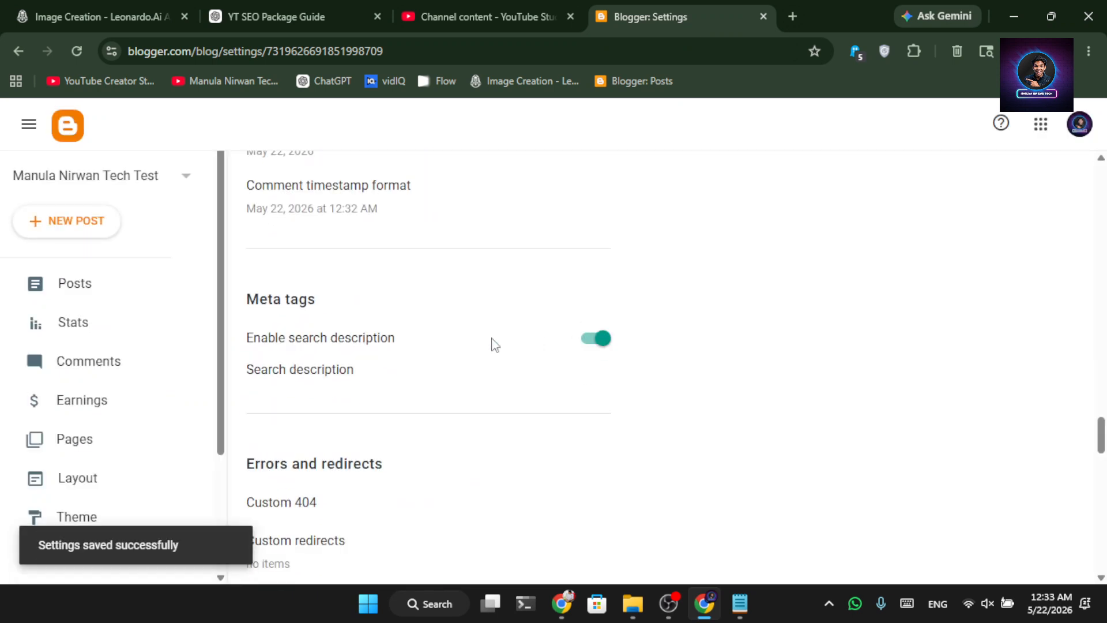
Switch to the Notepad guide, read its Meta Tags instruction about the 1-2 sentence summary, and return to Blogger
{"action": "left_click", "coordinate": [740, 604]}
{"action": "scroll", "coordinate": [312, 287], "scroll_direction": "up", "scroll_amount": 5}
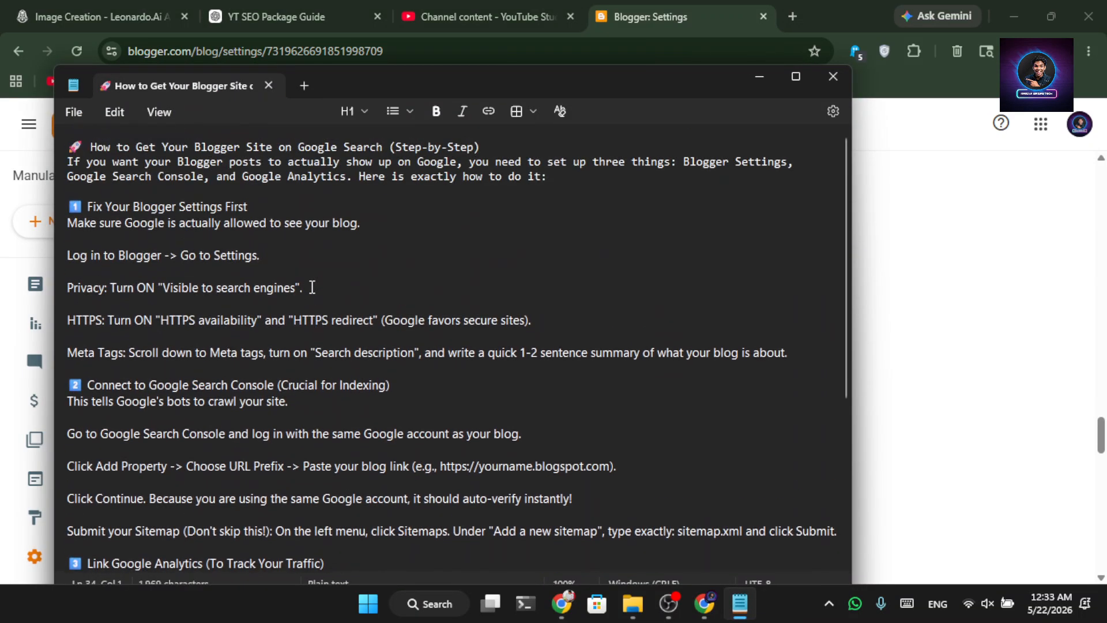
{"action": "left_click_drag", "start_coordinate": [194, 341], "coordinate": [576, 353]}
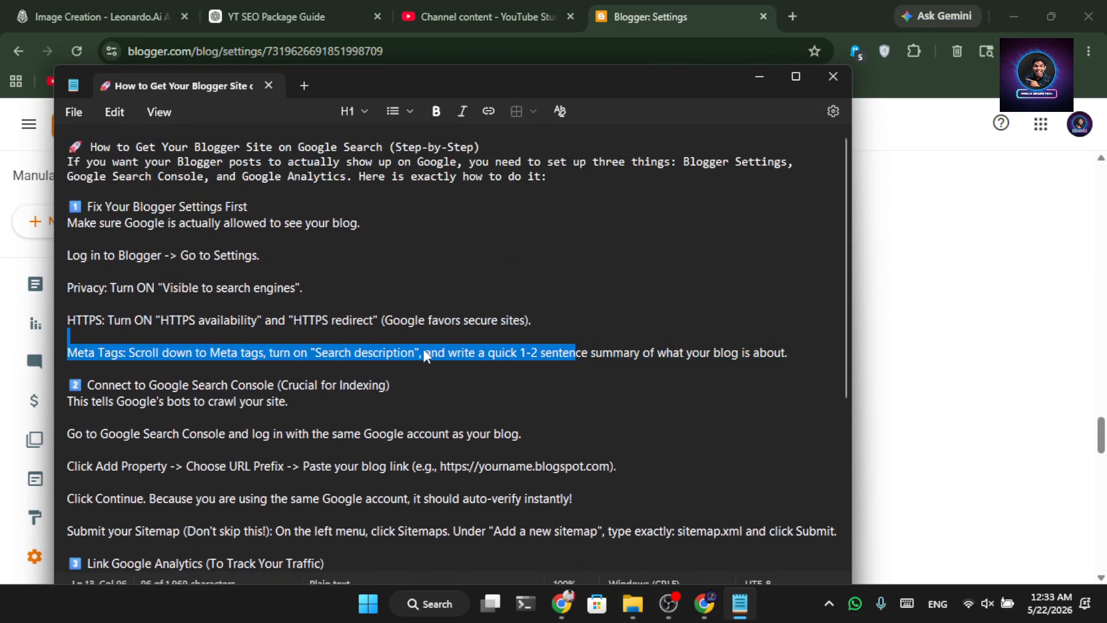
{"action": "left_click", "coordinate": [521, 350]}
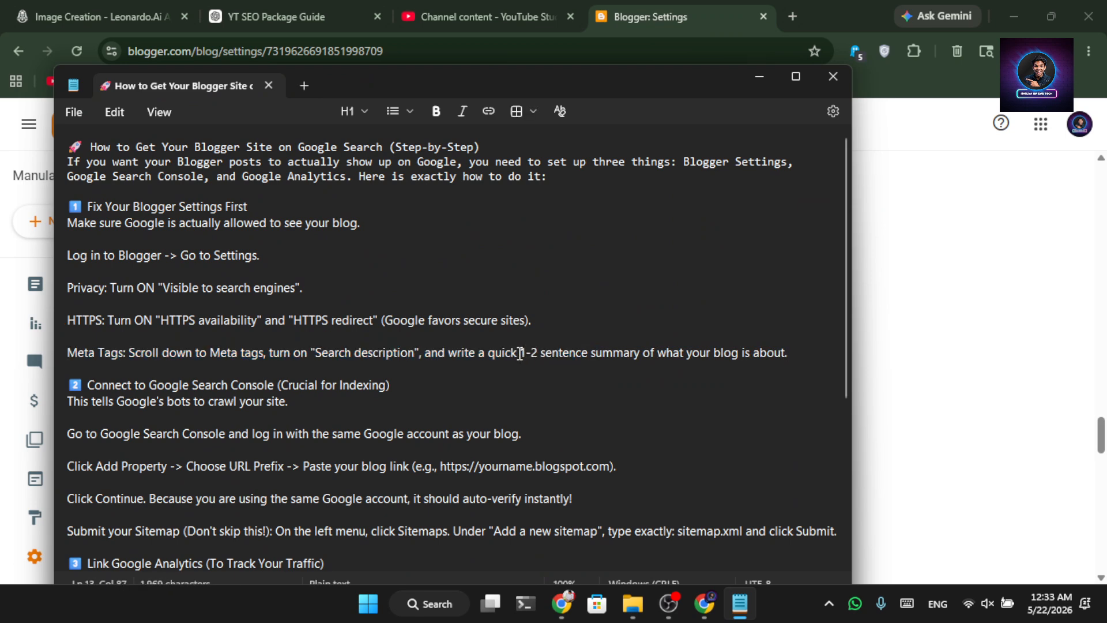
{"action": "left_click_drag", "start_coordinate": [550, 356], "coordinate": [634, 355]}
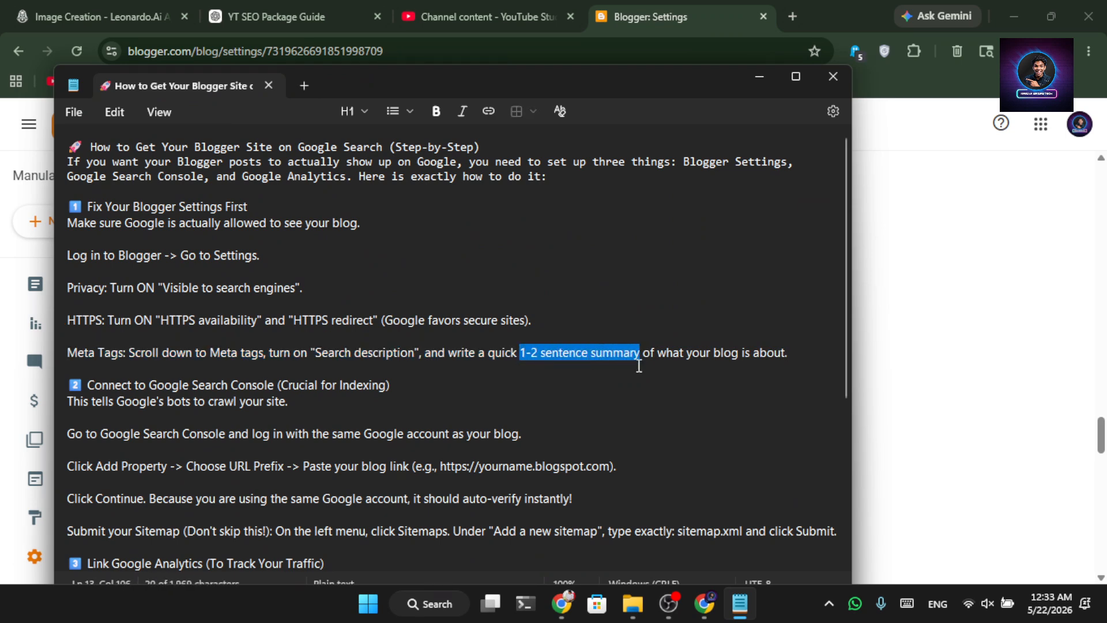
{"action": "left_click", "coordinate": [887, 344]}
Enable custom robots.txt for crawlers and indexing, and open its content editor but cancel without entering anything
{"action": "scroll", "coordinate": [507, 374], "scroll_direction": "down", "scroll_amount": 1}
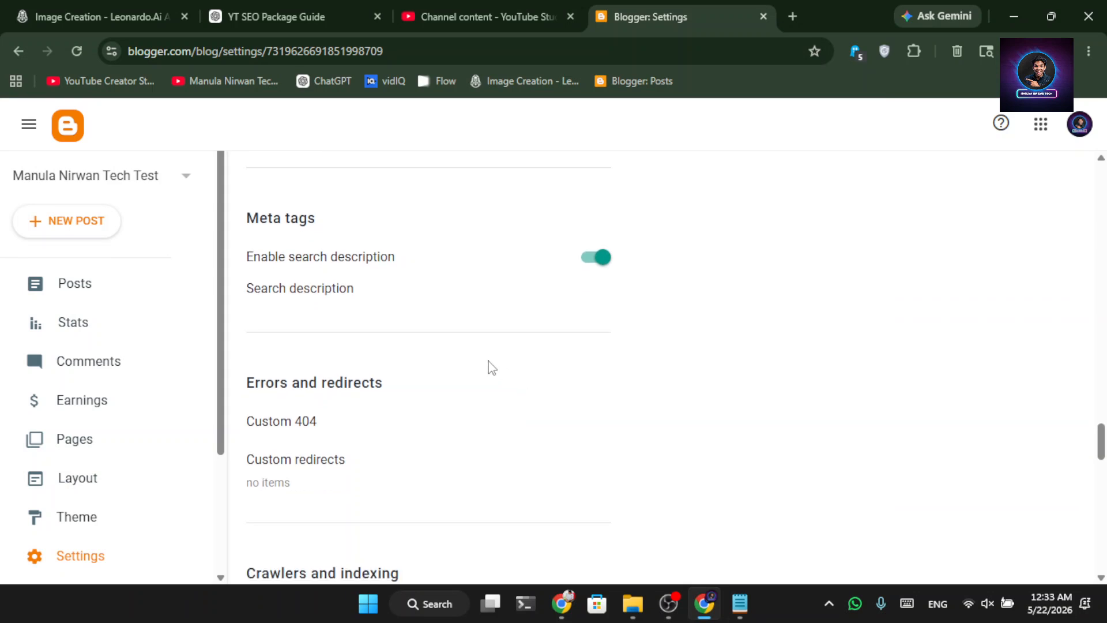
{"action": "scroll", "coordinate": [335, 304], "scroll_direction": "down", "scroll_amount": 5}
{"action": "left_click", "coordinate": [591, 296]}
{"action": "left_click", "coordinate": [321, 316]}
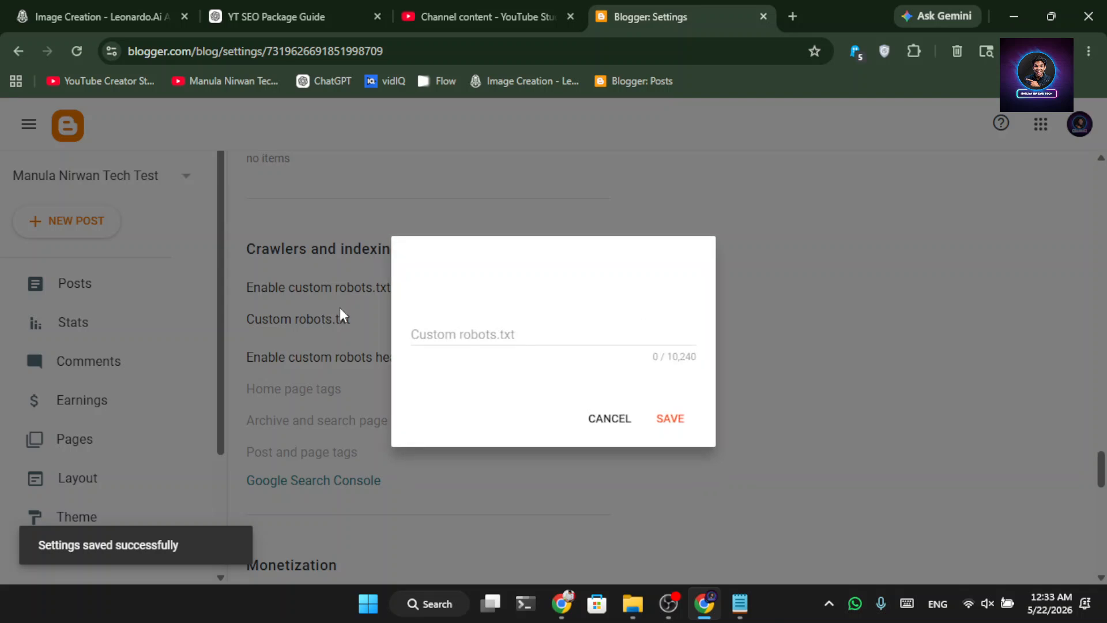
{"action": "left_click", "coordinate": [619, 416]}
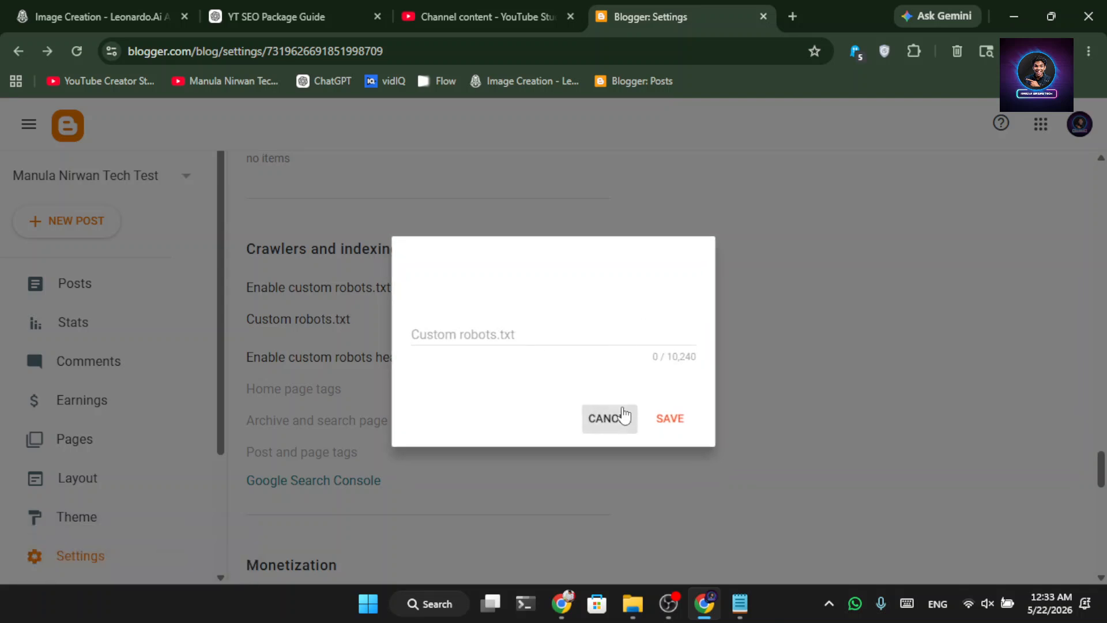
Enable custom robots header tags, and save the home page tags with all and noodp turned on
{"action": "left_click", "coordinate": [600, 358]}
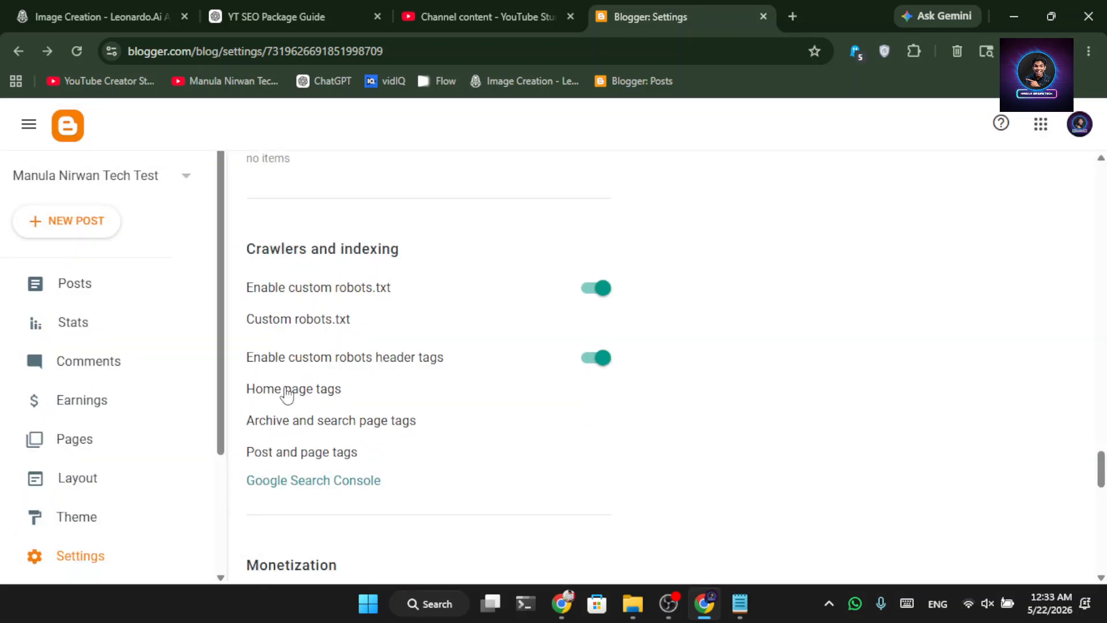
{"action": "left_click", "coordinate": [286, 389]}
{"action": "left_click", "coordinate": [664, 207]}
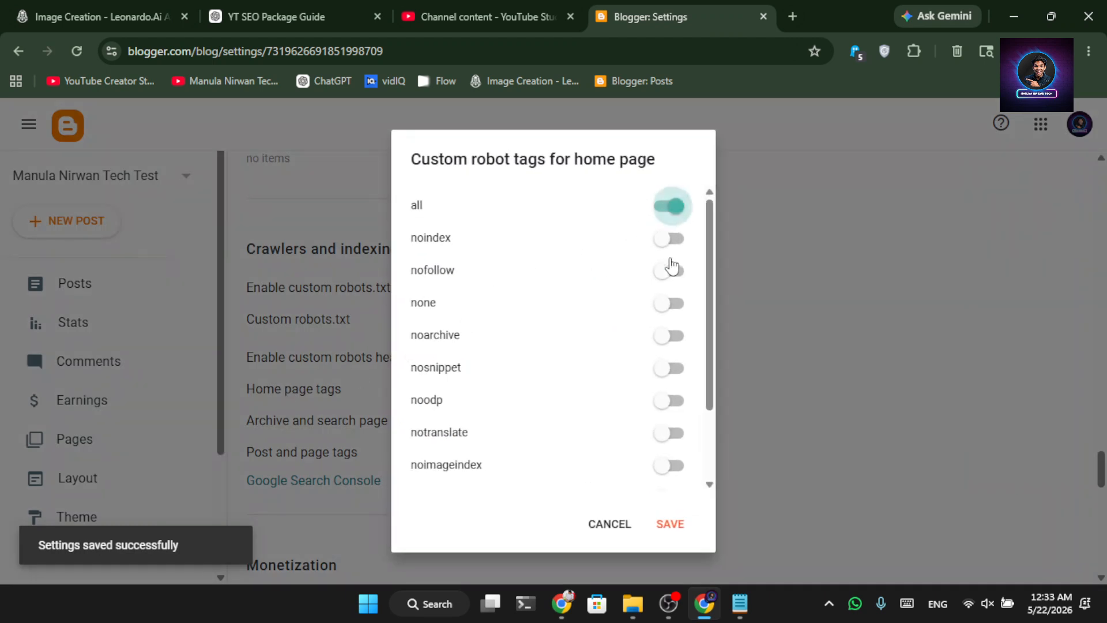
{"action": "left_click", "coordinate": [657, 402]}
{"action": "left_click", "coordinate": [669, 524]}
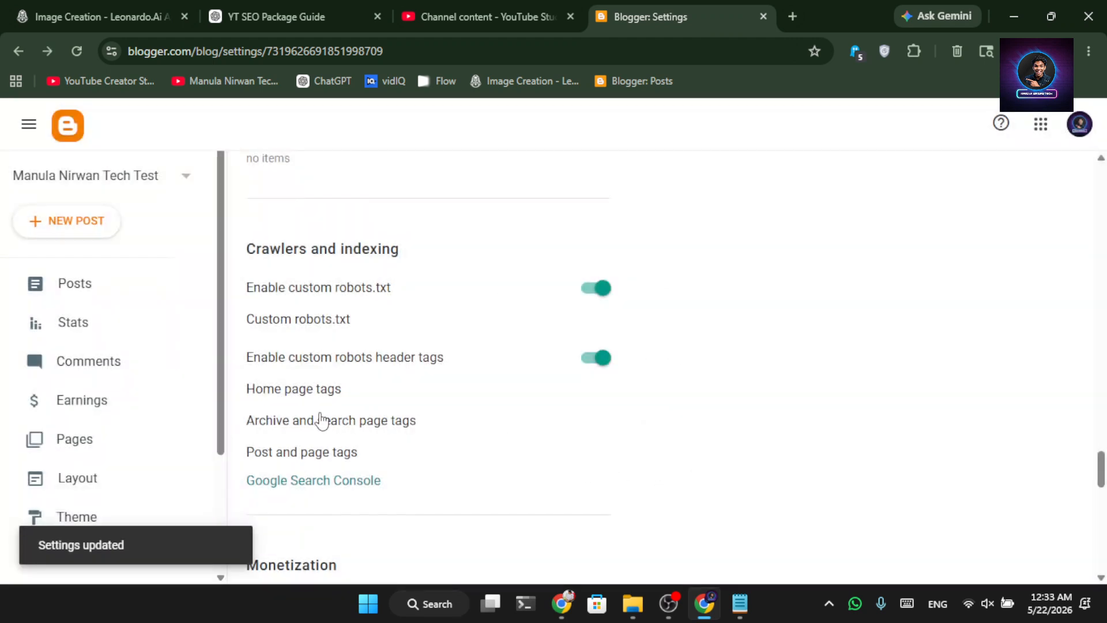
Turn on the all and noodp robot tags for archive and search pages and save them
{"action": "left_click", "coordinate": [321, 420]}
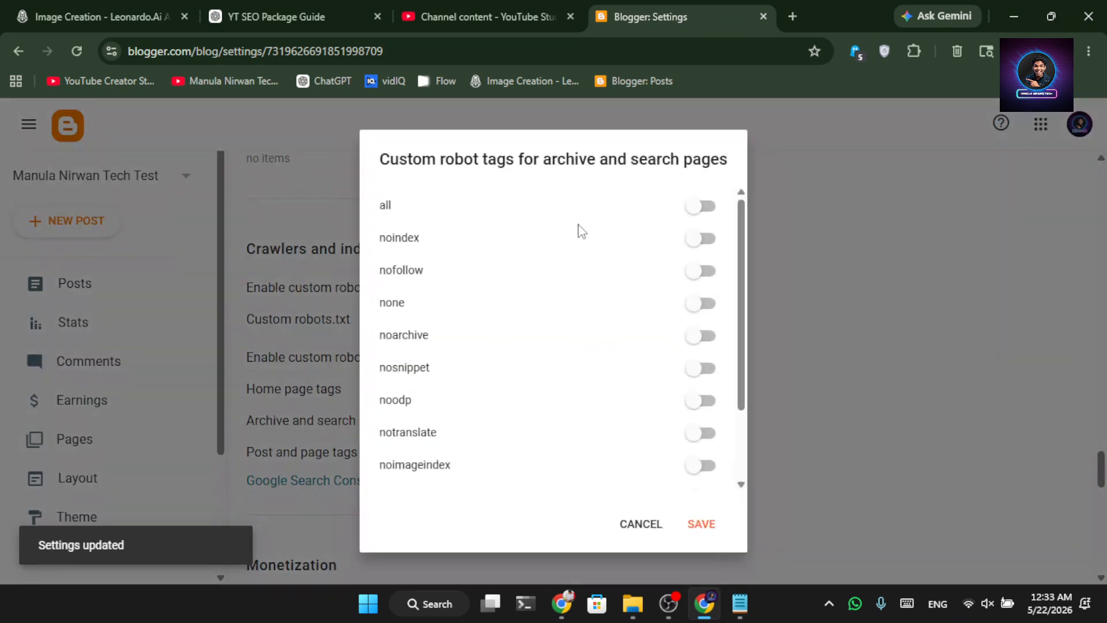
{"action": "left_click", "coordinate": [694, 208]}
{"action": "left_click", "coordinate": [706, 402]}
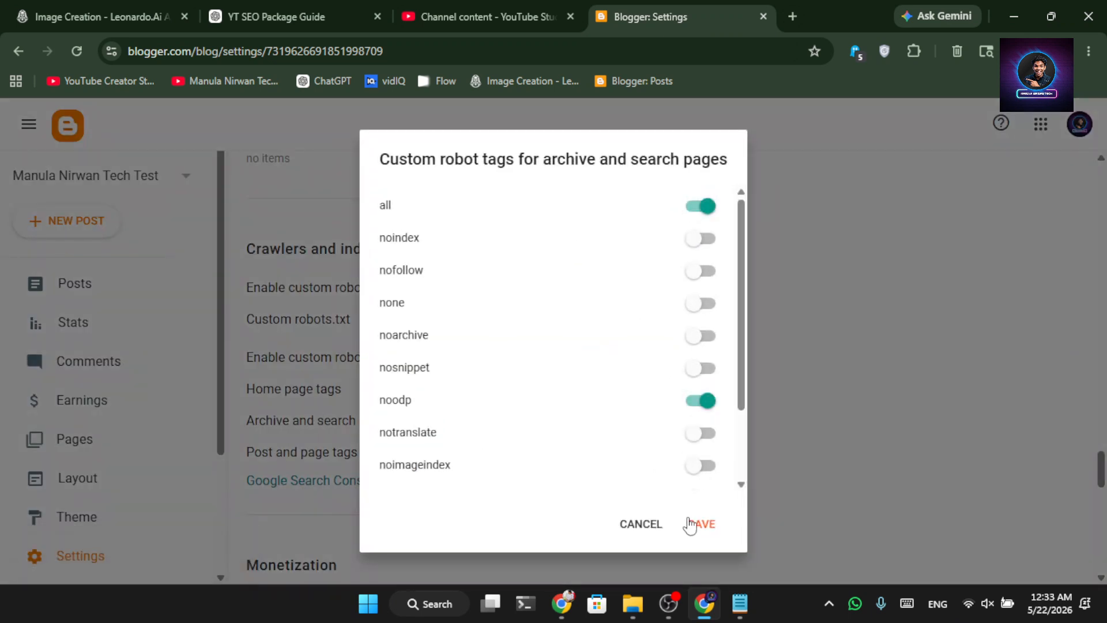
{"action": "left_click", "coordinate": [694, 523]}
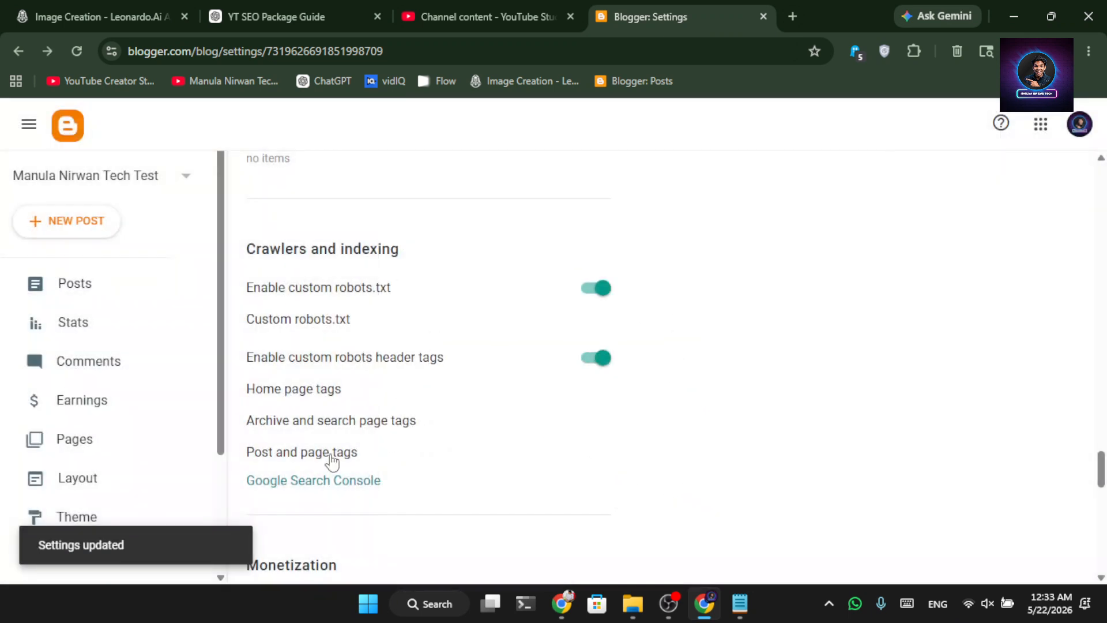
Configure the custom robot tags for posts and pages, turning on noodp, and save them
{"action": "left_click", "coordinate": [326, 453]}
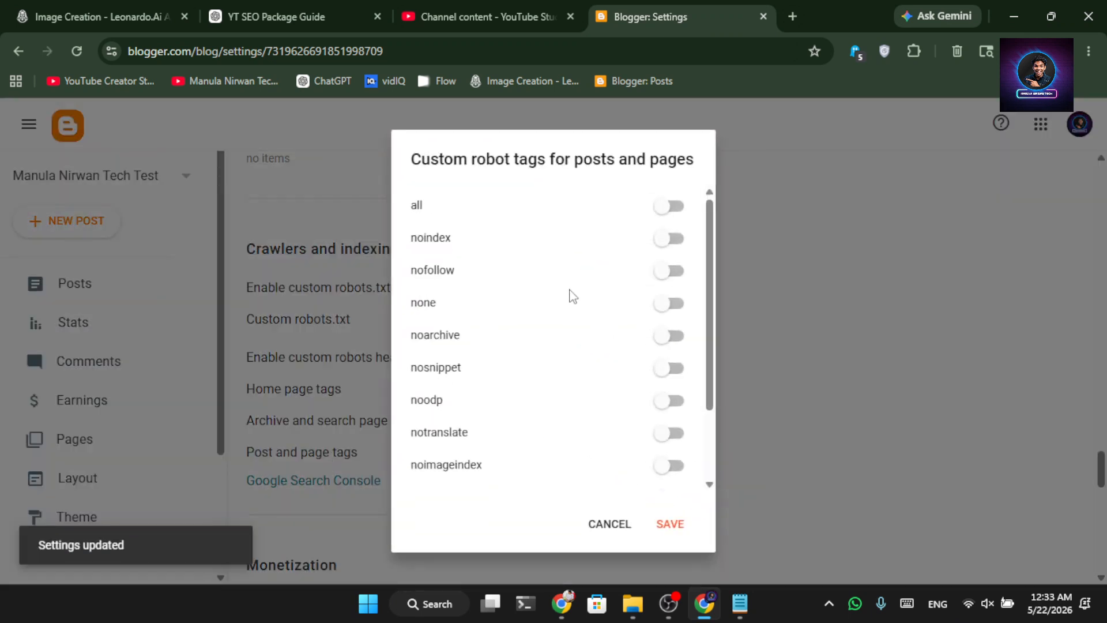
{"action": "left_click", "coordinate": [673, 213]}
{"action": "left_click", "coordinate": [667, 239]}
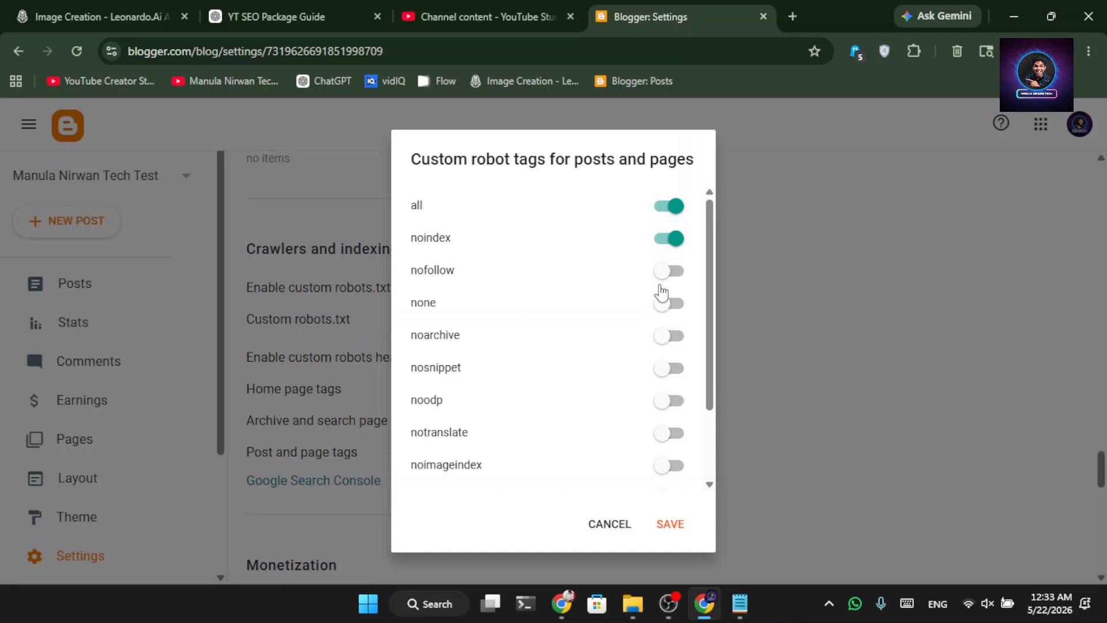
{"action": "left_click", "coordinate": [661, 281]}
{"action": "left_click", "coordinate": [664, 207]}
{"action": "left_click", "coordinate": [662, 399]}
{"action": "left_click", "coordinate": [669, 523]}
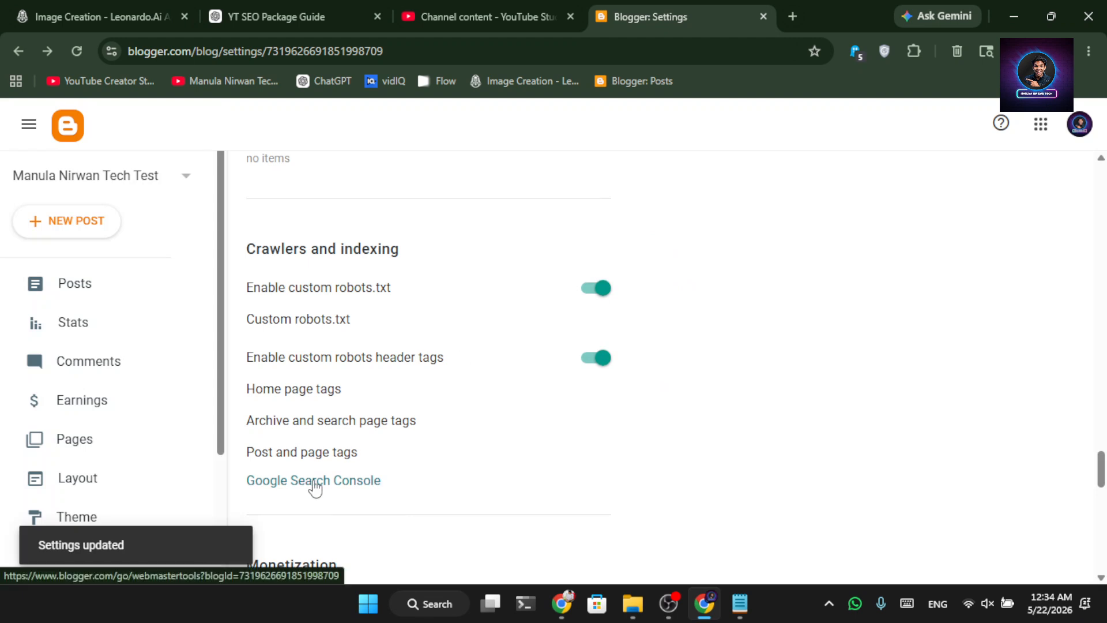
Switch to Google Search Console from the blog's settings and start adding a new property of the URL prefix type
{"action": "left_click", "coordinate": [310, 481]}
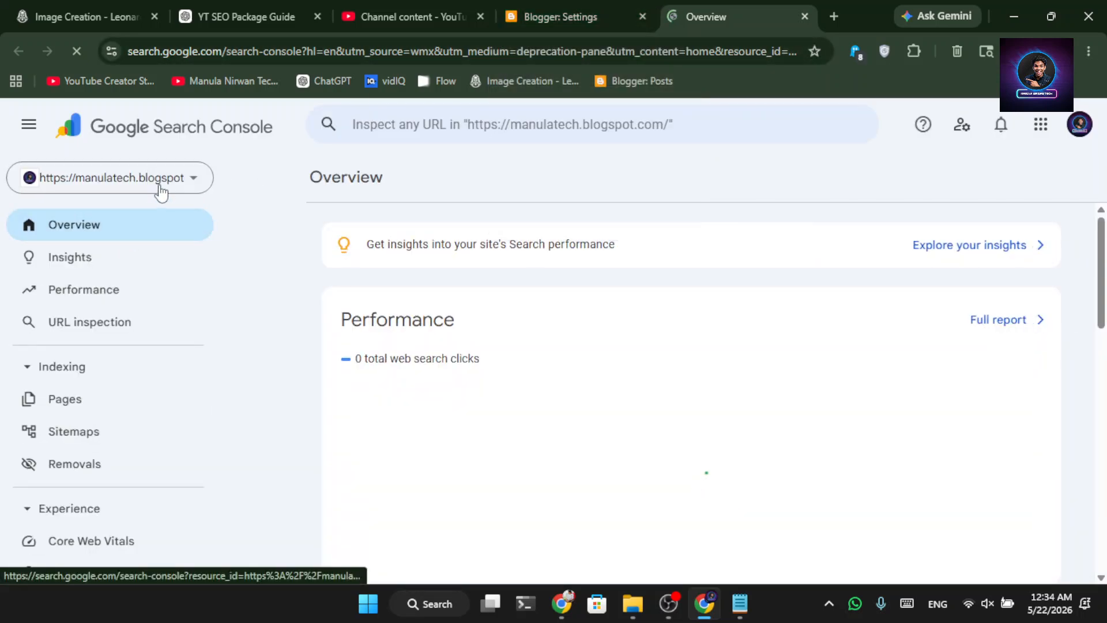
{"action": "left_click", "coordinate": [171, 185]}
{"action": "left_click", "coordinate": [94, 285]}
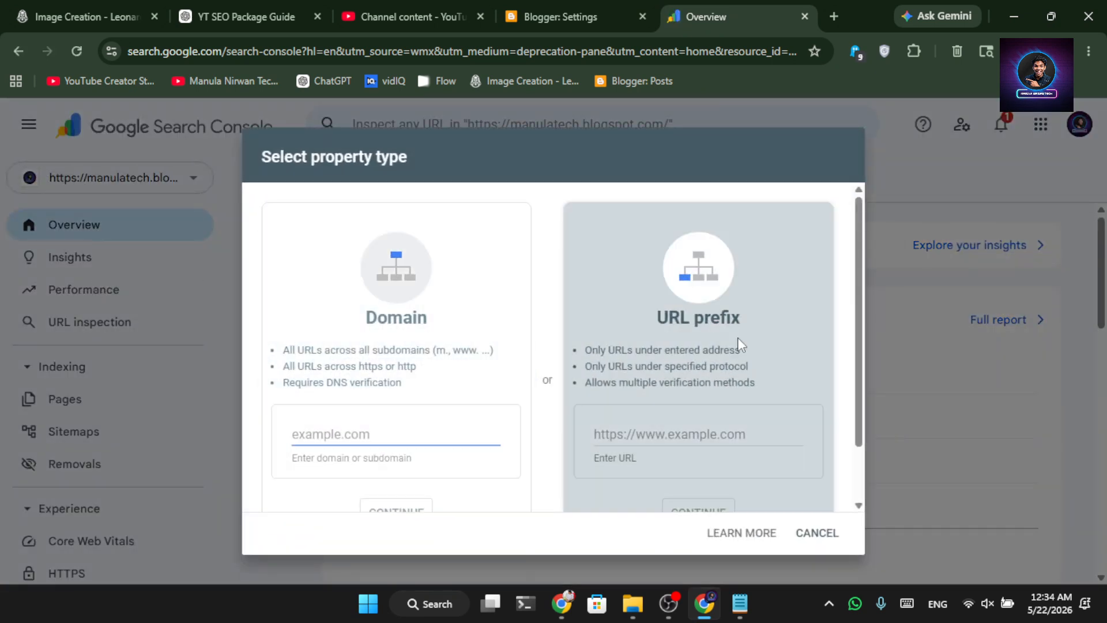
{"action": "left_click", "coordinate": [701, 417]}
{"action": "scroll", "coordinate": [701, 418], "scroll_direction": "down", "scroll_amount": 2}
Copy the blog's link address from Blogger and enter it as the new Search Console property's URL prefix
{"action": "left_click", "coordinate": [517, 8]}
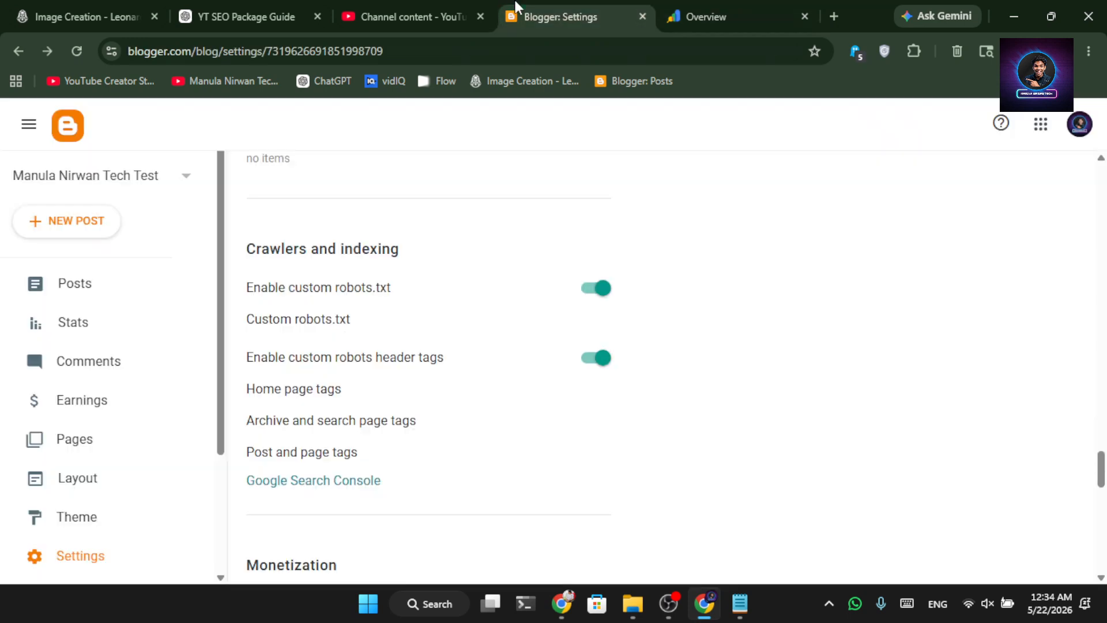
{"action": "scroll", "coordinate": [127, 404], "scroll_direction": "down", "scroll_amount": 3}
{"action": "right_click", "coordinate": [86, 479]}
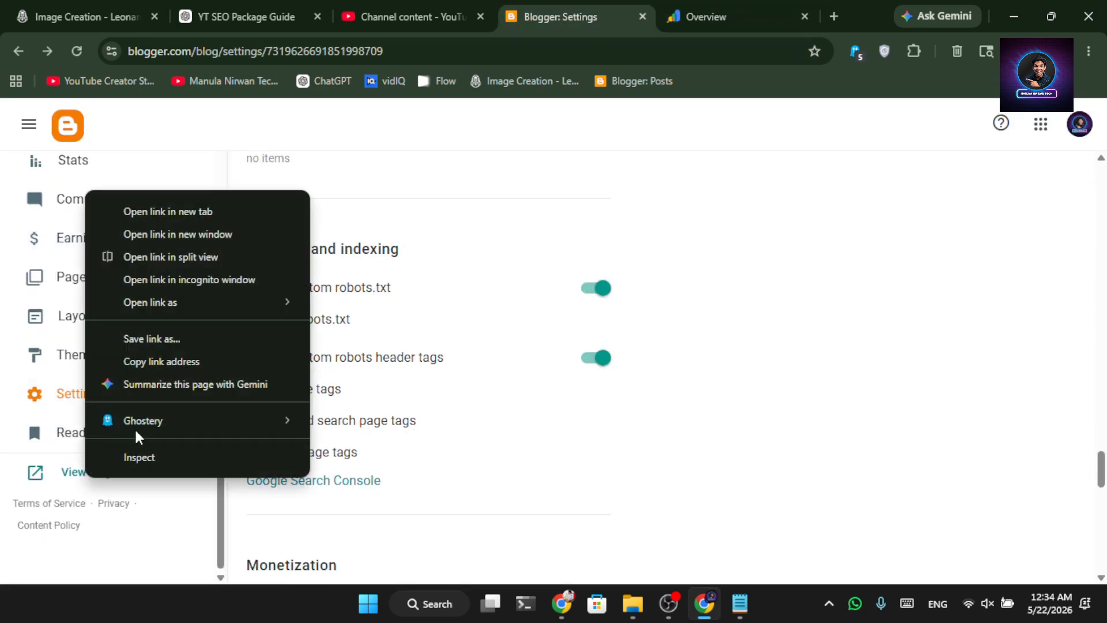
{"action": "left_click", "coordinate": [137, 361]}
{"action": "left_click", "coordinate": [691, 8]}
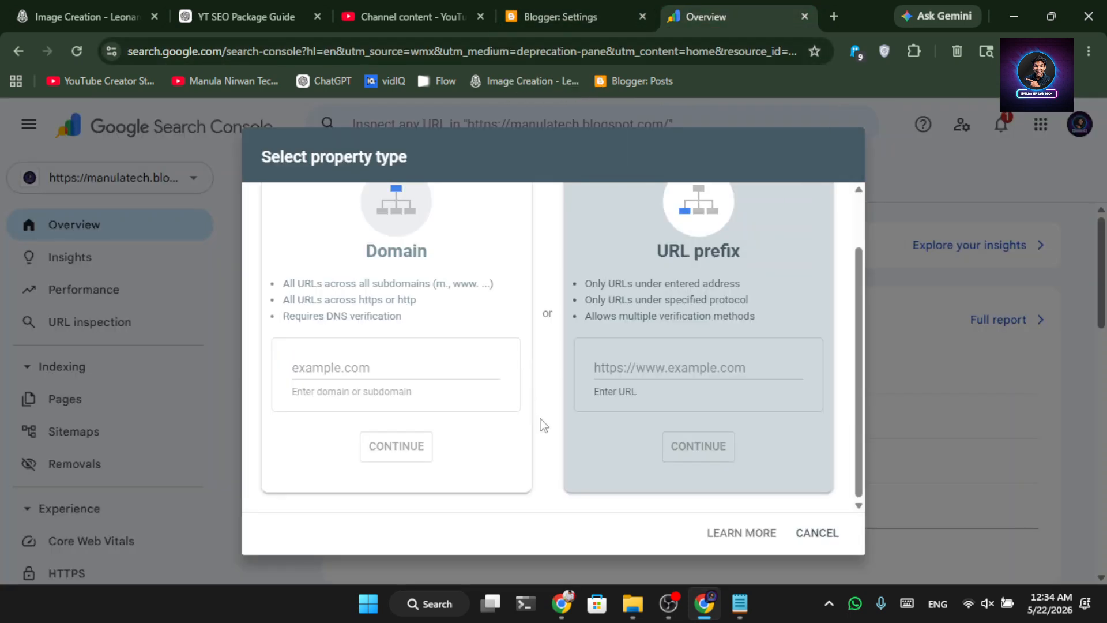
{"action": "left_click", "coordinate": [716, 369]}
{"action": "key", "text": "ctrl+v"}
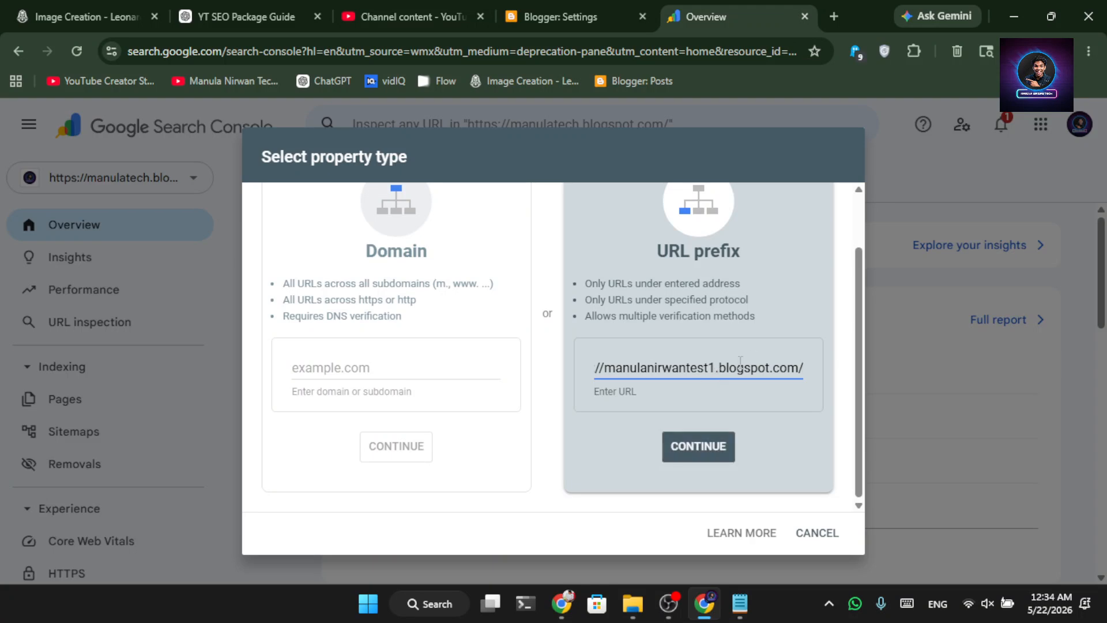
Submit the entered URL prefix for verification and open the newly verified property in Search Console
{"action": "left_click", "coordinate": [719, 453]}
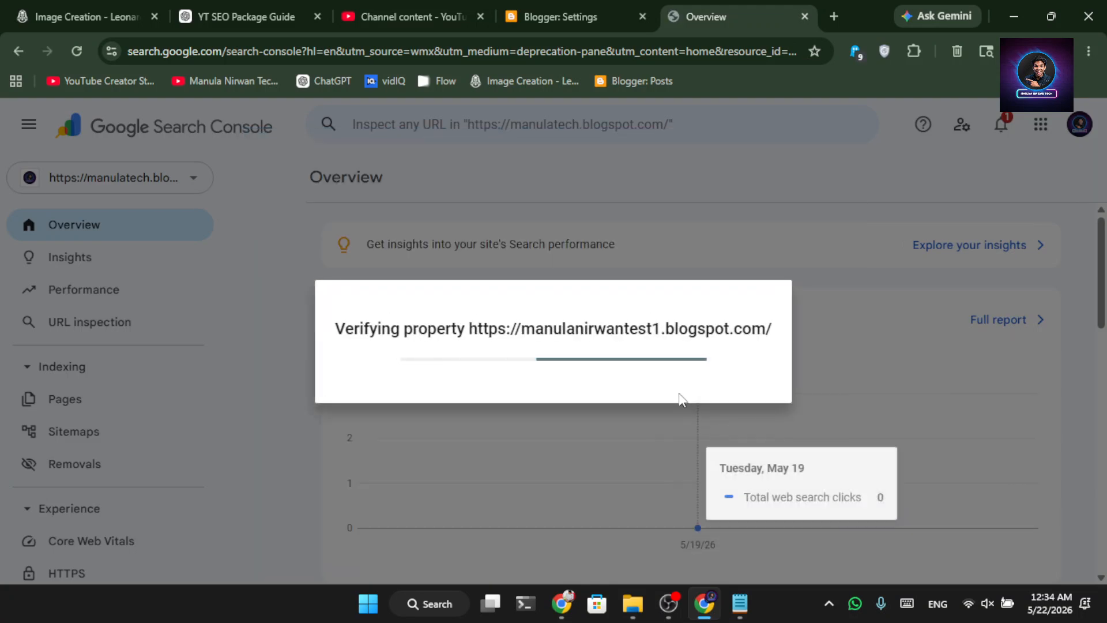
{"action": "left_click", "coordinate": [596, 9]}
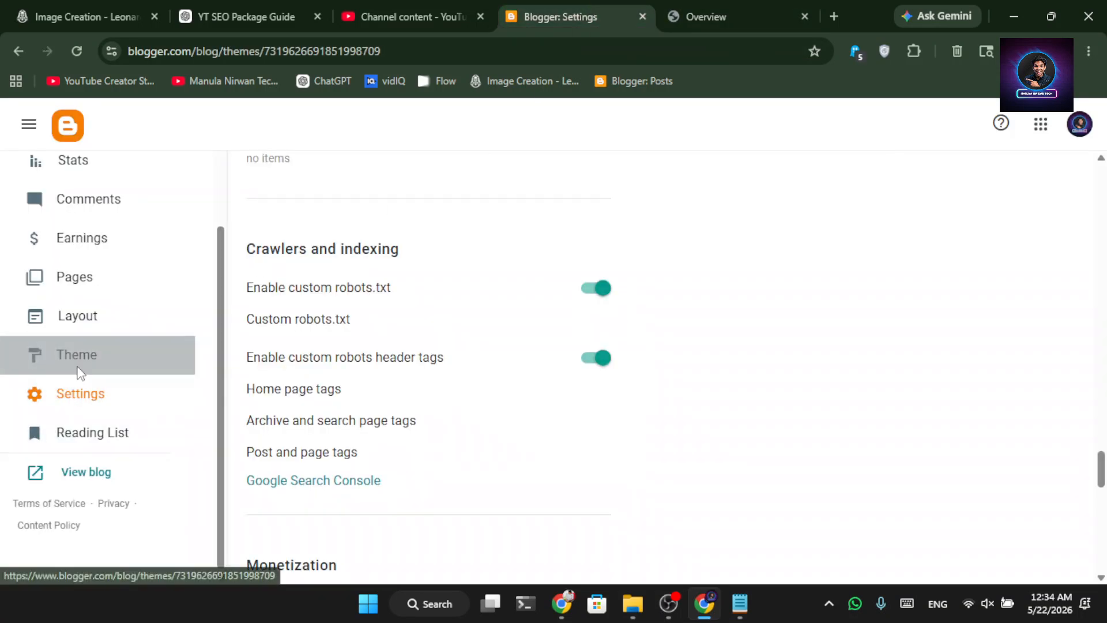
{"action": "left_click", "coordinate": [81, 371]}
{"action": "left_click", "coordinate": [727, 15]}
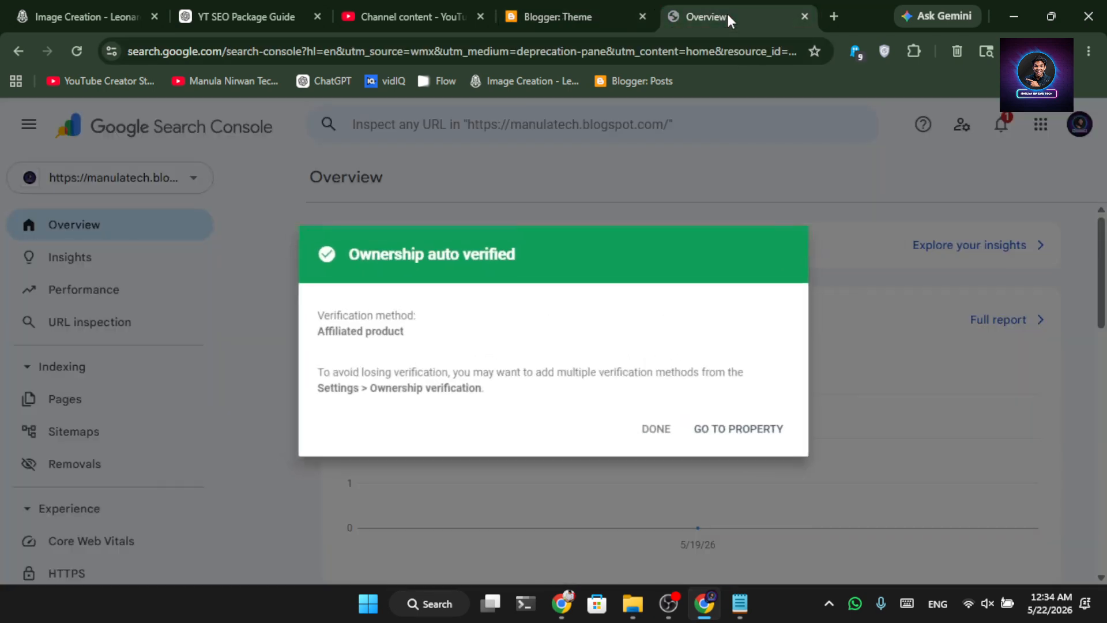
{"action": "left_click", "coordinate": [731, 434]}
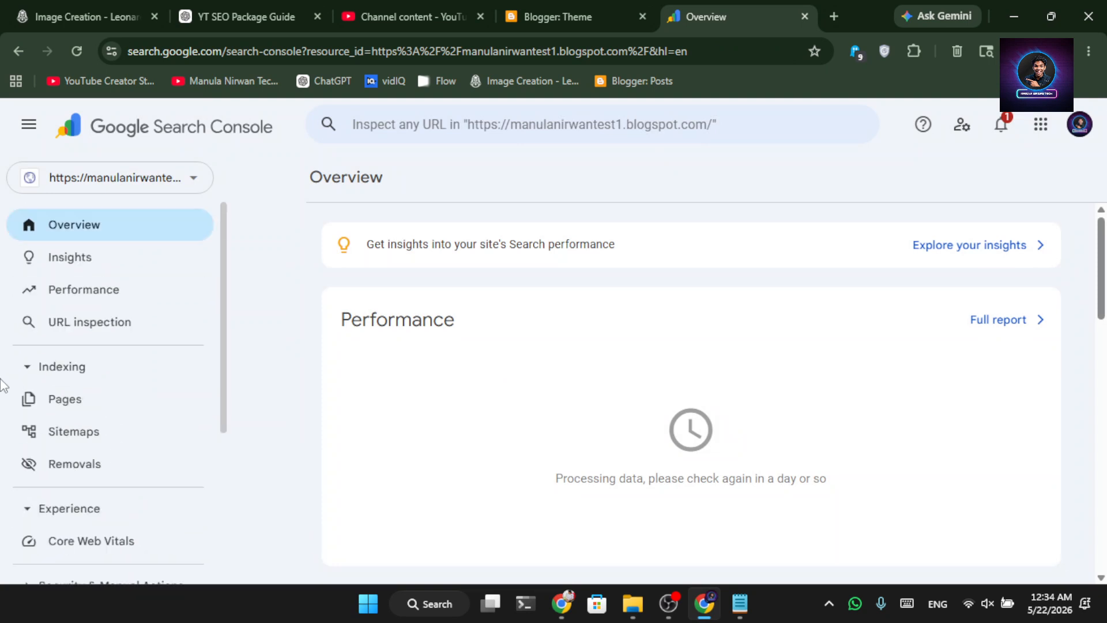
Submit sitemap.xml as a new sitemap for the property and dismiss the confirmation
{"action": "left_click", "coordinate": [75, 432]}
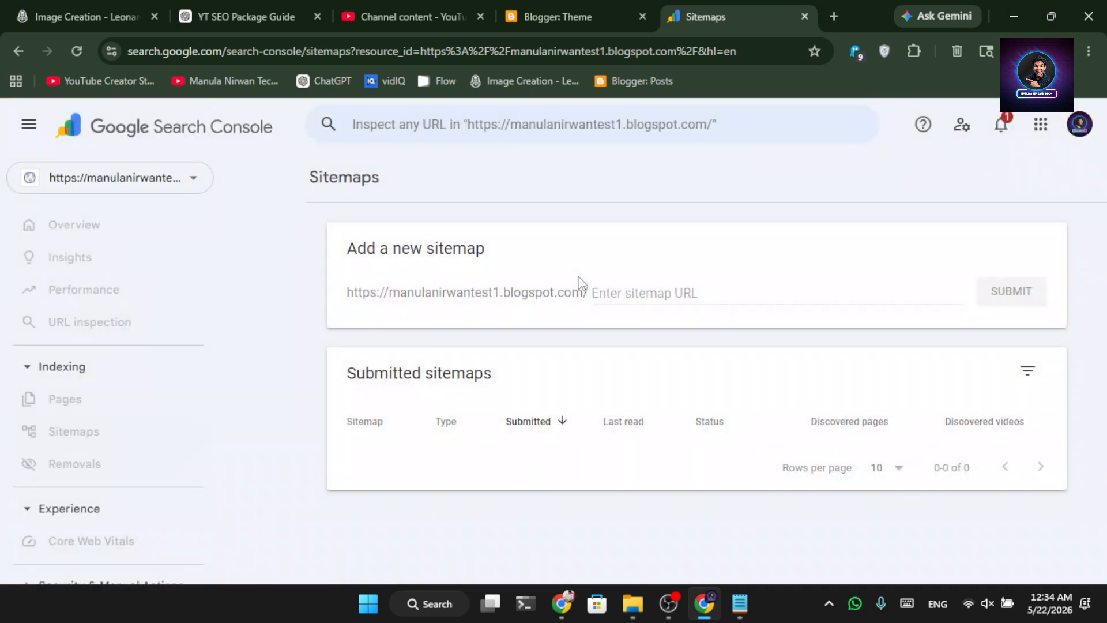
{"action": "type", "text": "si"}
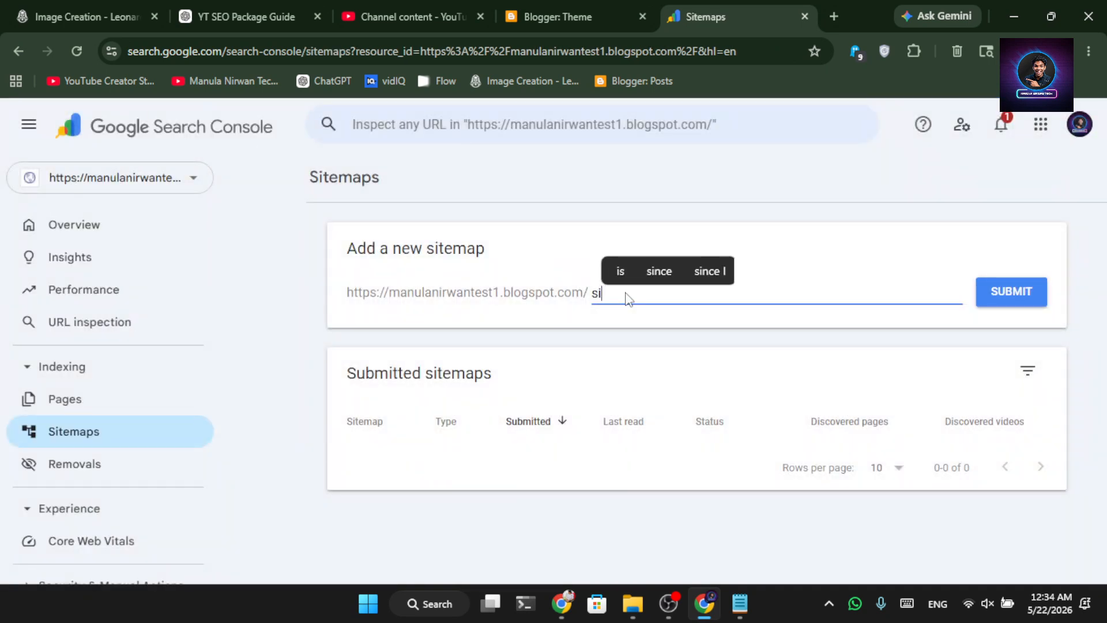
{"action": "type", "text": "temap.xml"}
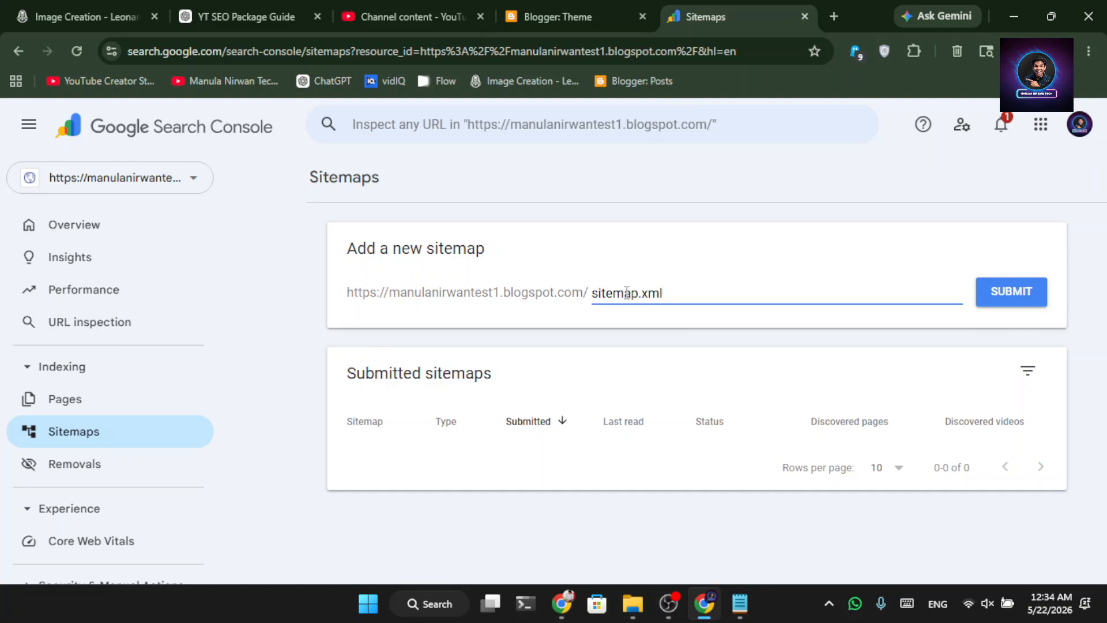
{"action": "left_click", "coordinate": [996, 291]}
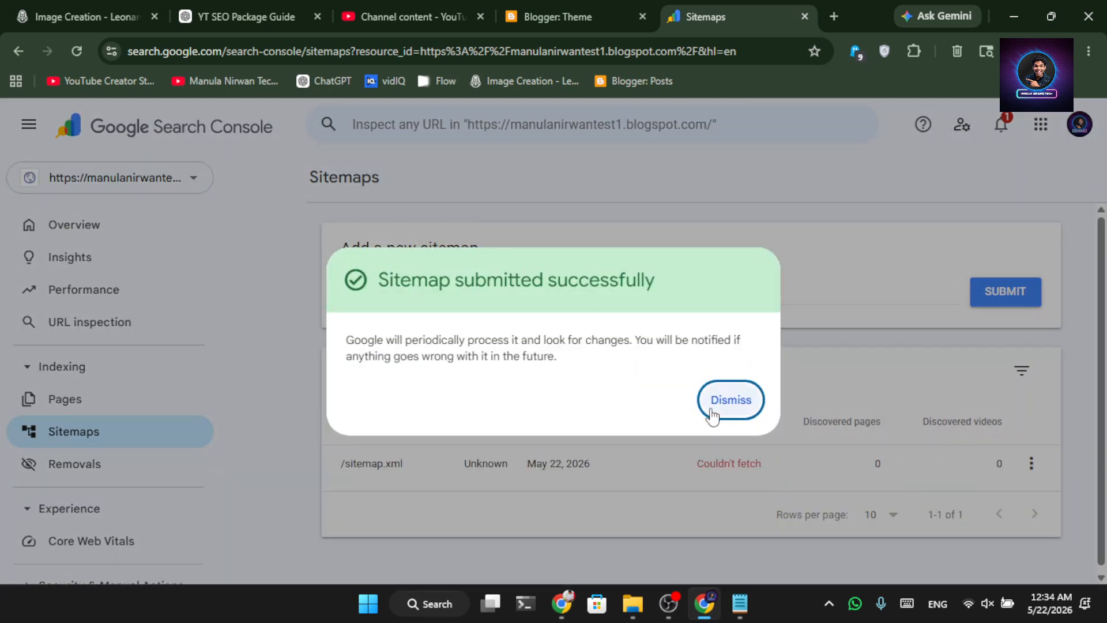
{"action": "left_click", "coordinate": [713, 415]}
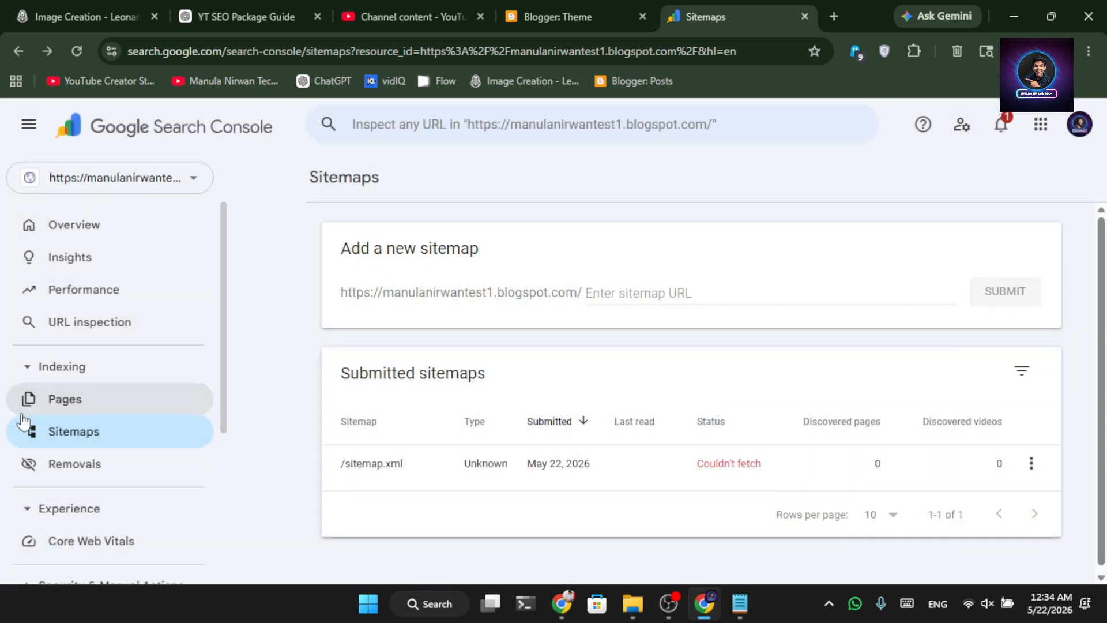
Open the property's ownership verification settings and copy the meta tag offered by the HTML tag method
{"action": "scroll", "coordinate": [87, 357], "scroll_direction": "down", "scroll_amount": 3}
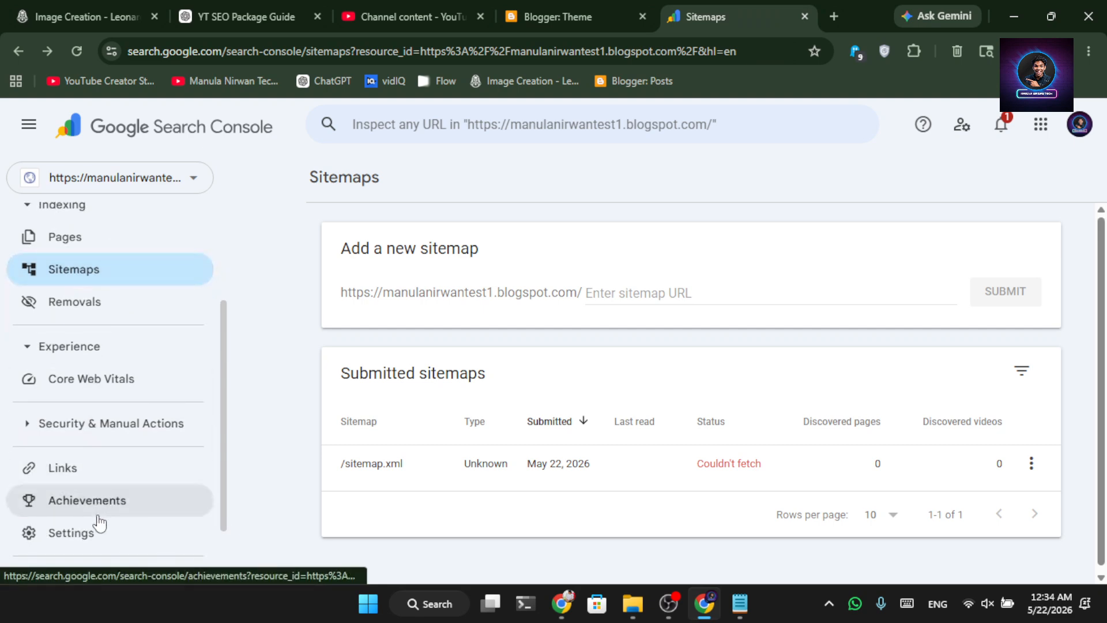
{"action": "left_click", "coordinate": [95, 534]}
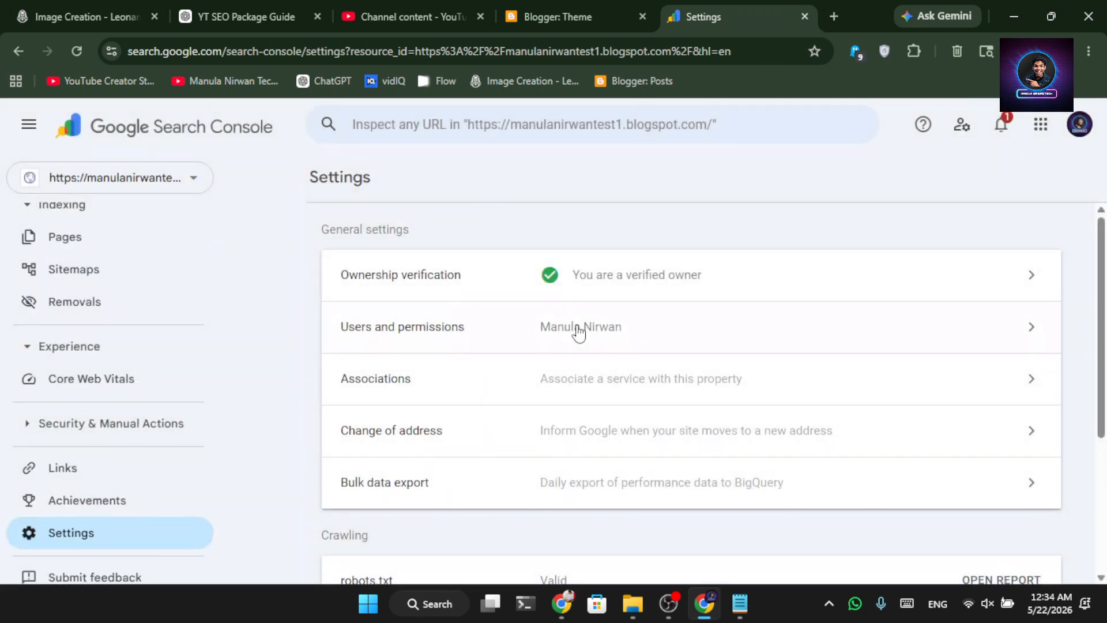
{"action": "left_click", "coordinate": [642, 282]}
{"action": "scroll", "coordinate": [637, 323], "scroll_direction": "down", "scroll_amount": 2}
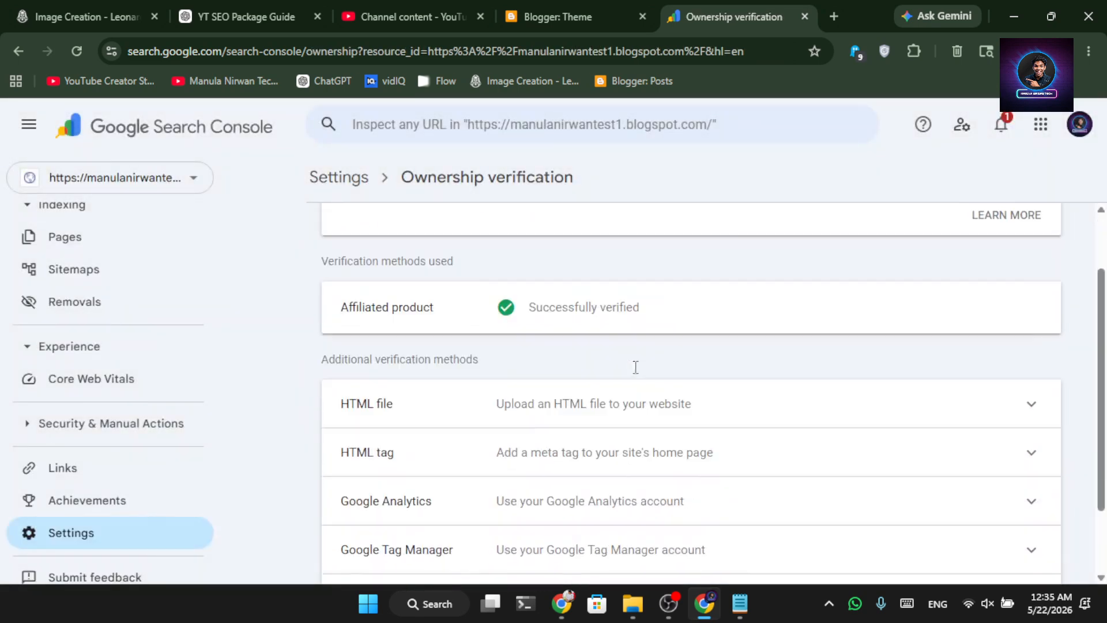
{"action": "left_click", "coordinate": [504, 454]}
{"action": "scroll", "coordinate": [881, 434], "scroll_direction": "down", "scroll_amount": 3}
{"action": "left_click", "coordinate": [1008, 411]}
Switch to Blogger and open the blog's current theme for HTML editing
{"action": "left_click", "coordinate": [606, 3]}
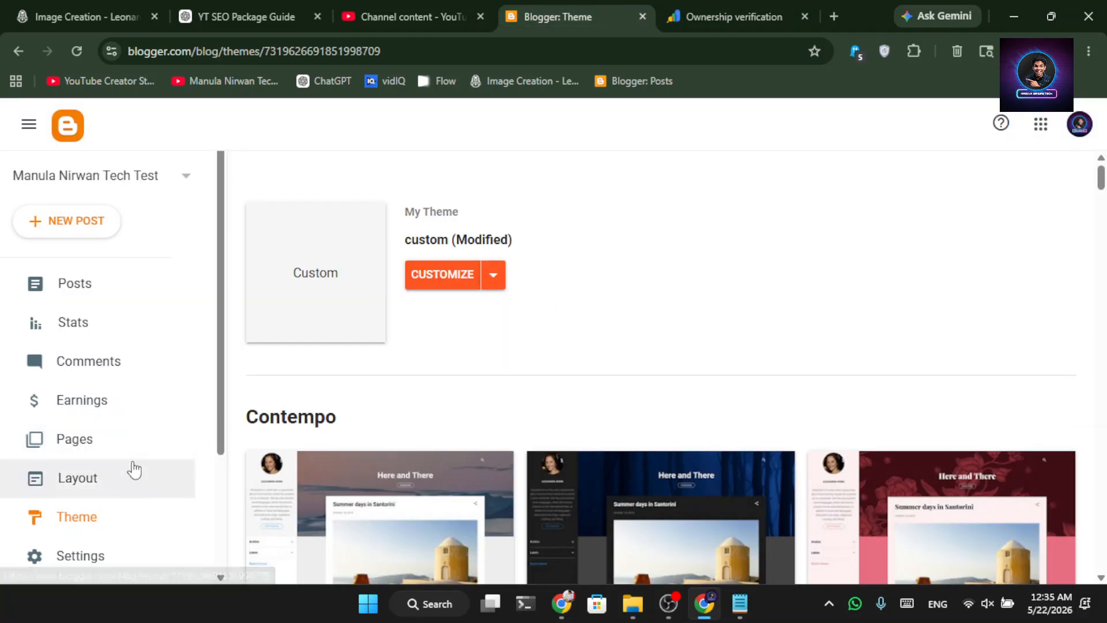
{"action": "left_click", "coordinate": [494, 274]}
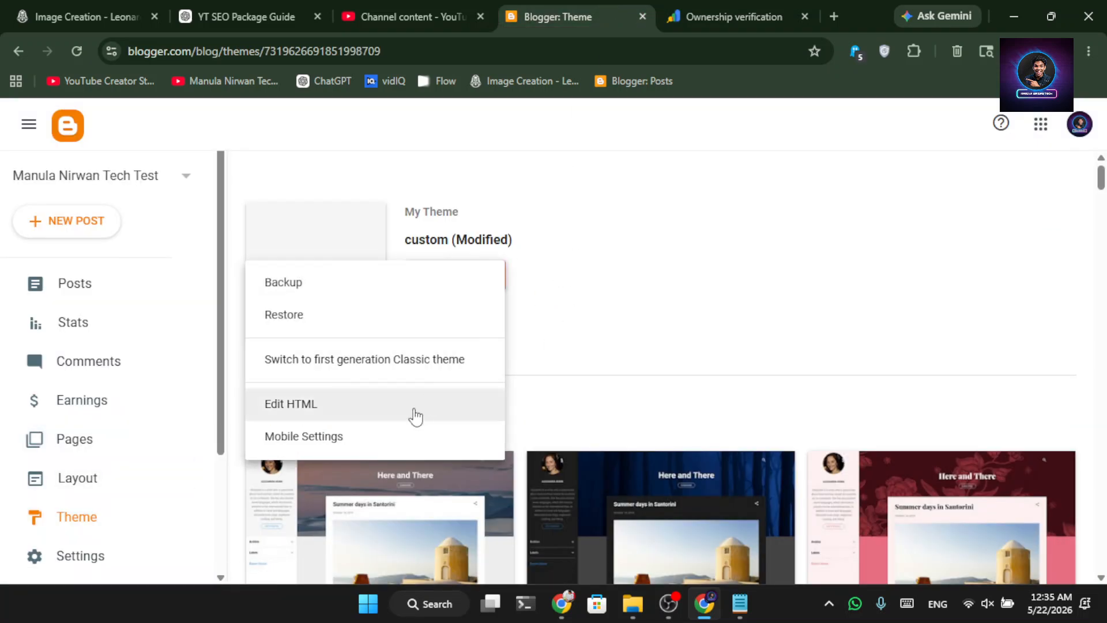
{"action": "left_click", "coordinate": [407, 411]}
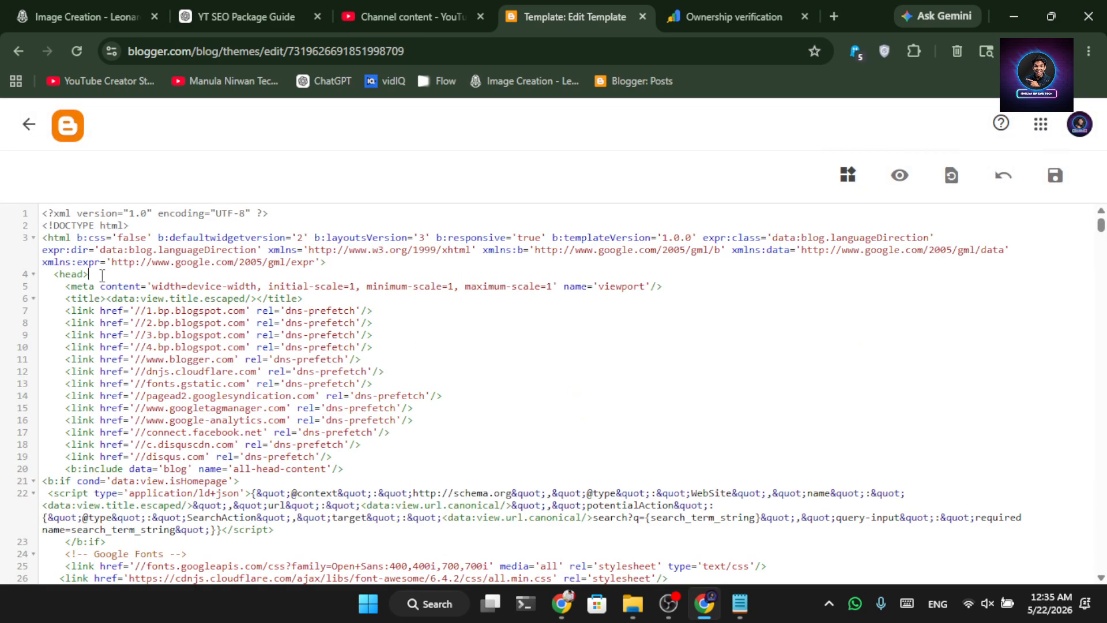
Insert blank lines below the theme's opening <head> tag, paste the copied google-site-verification meta tag there, and save the theme
{"action": "left_click", "coordinate": [102, 275]}
{"action": "key", "text": "Return"}
{"action": "key", "text": "Return"}
{"action": "key", "text": "Return"}
{"action": "key", "text": "Return"}
{"action": "key", "text": "Return"}
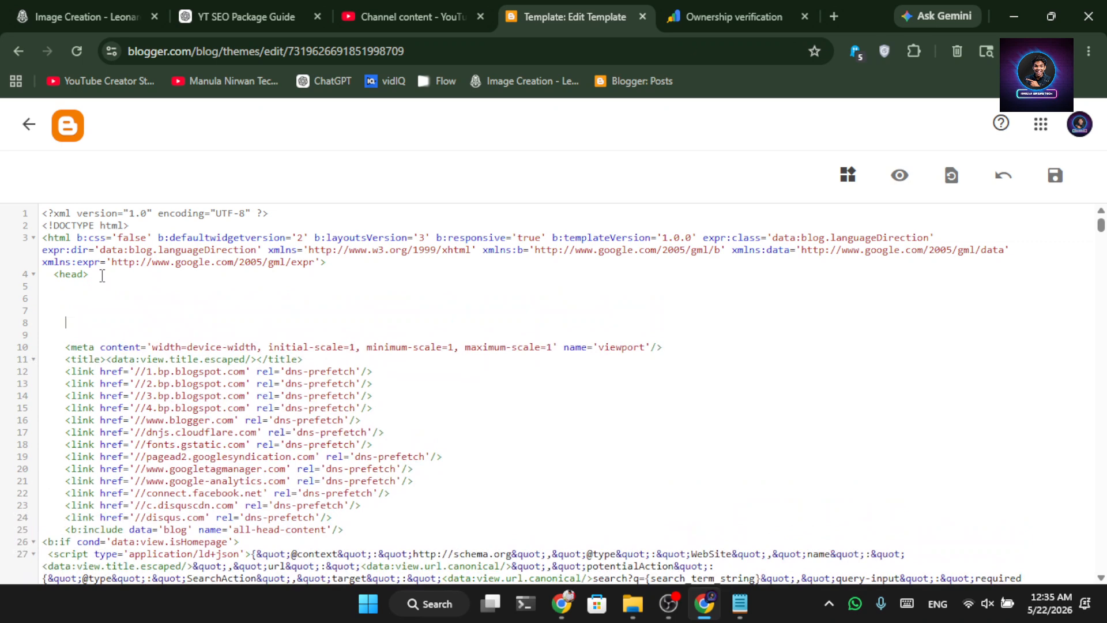
{"action": "key", "text": "ctrl+v"}
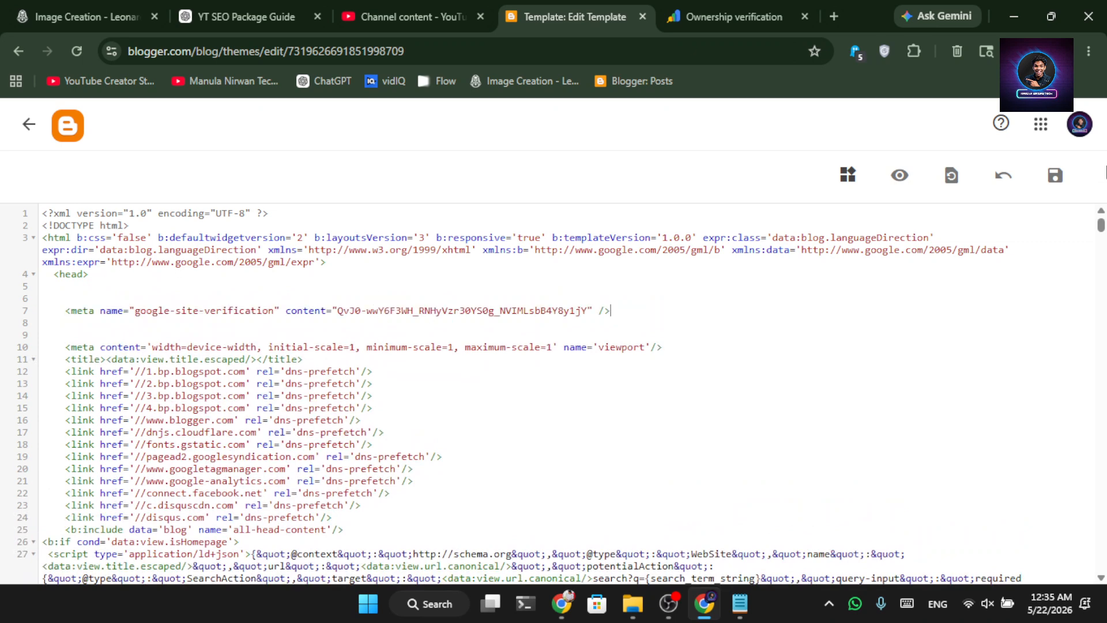
{"action": "left_click", "coordinate": [1054, 176]}
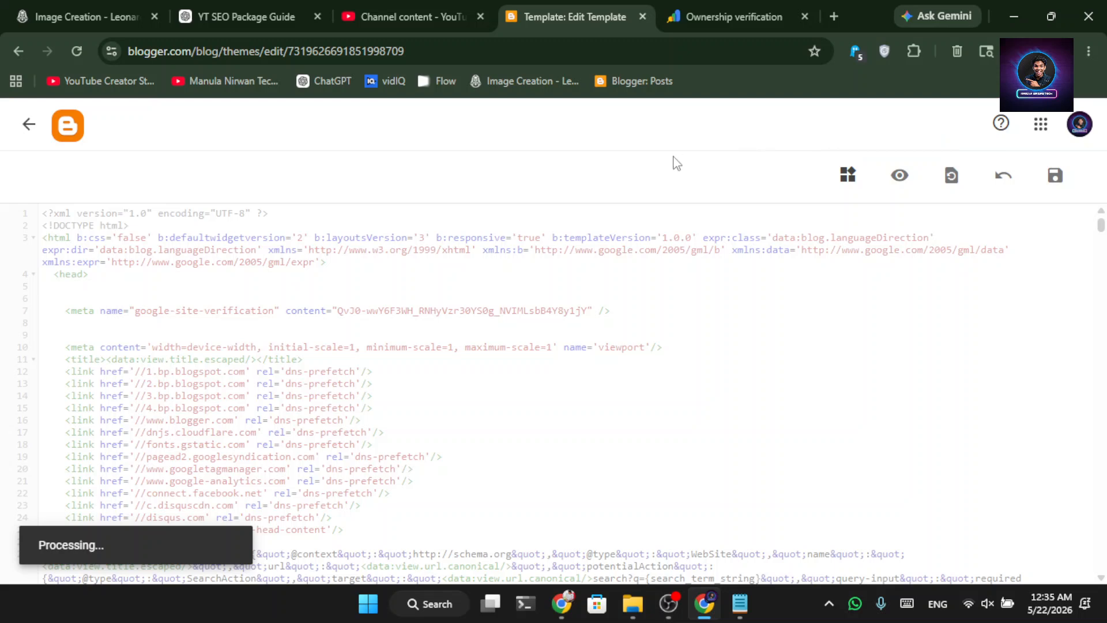
Verify the property's ownership in Search Console with the HTML tag method, and close Search Console and the theme's HTML editor
{"action": "left_click", "coordinate": [678, 5]}
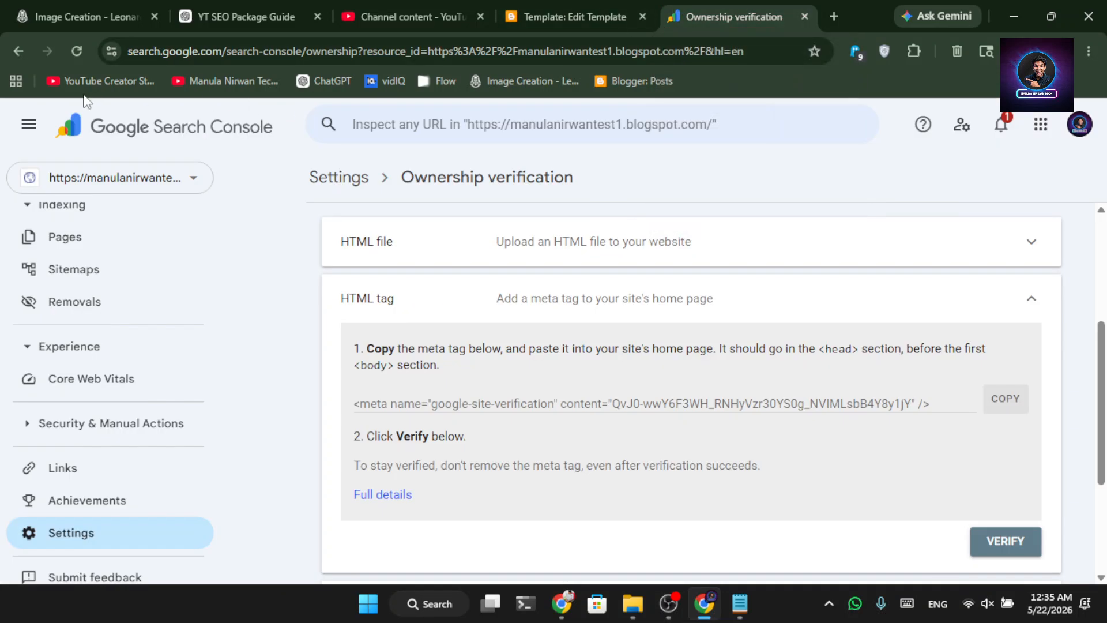
{"action": "left_click", "coordinate": [1011, 540]}
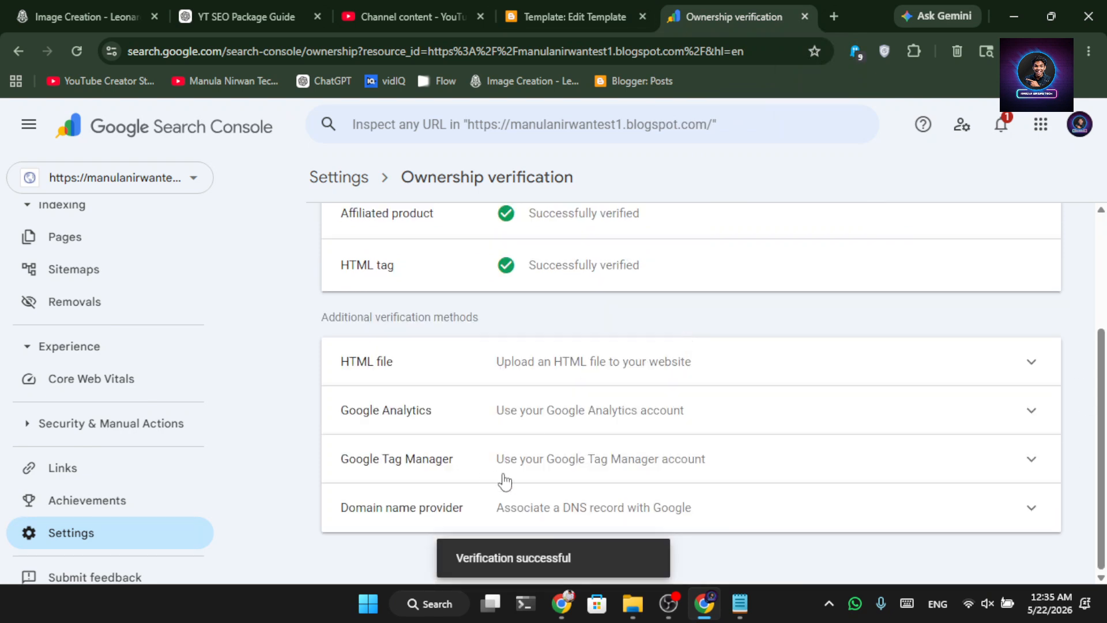
{"action": "scroll", "coordinate": [555, 347], "scroll_direction": "up", "scroll_amount": 3}
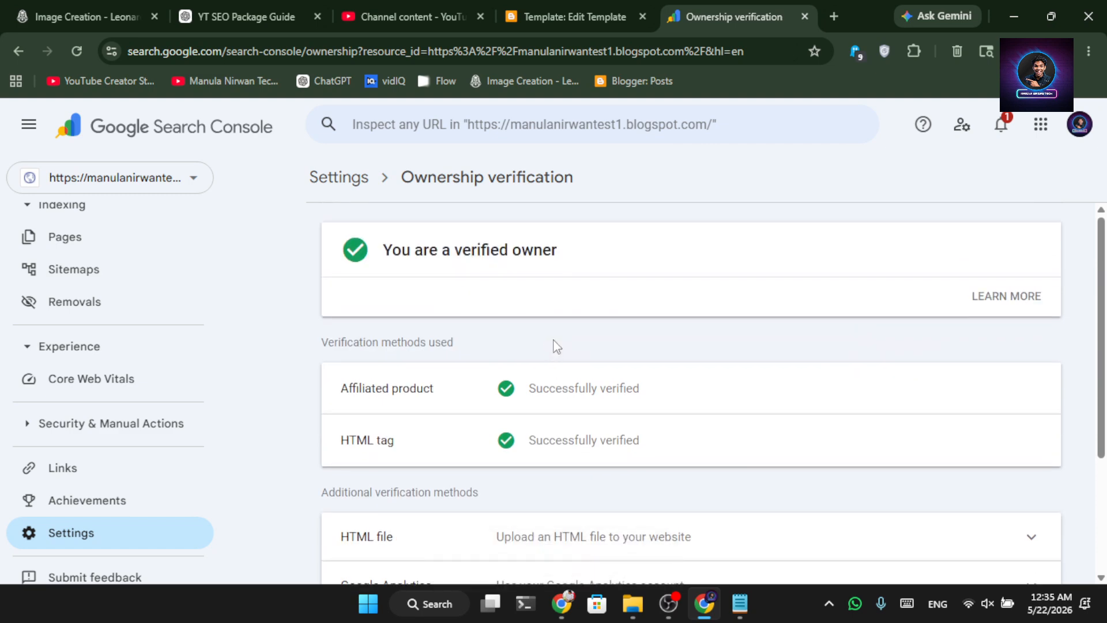
{"action": "left_click", "coordinate": [803, 17]}
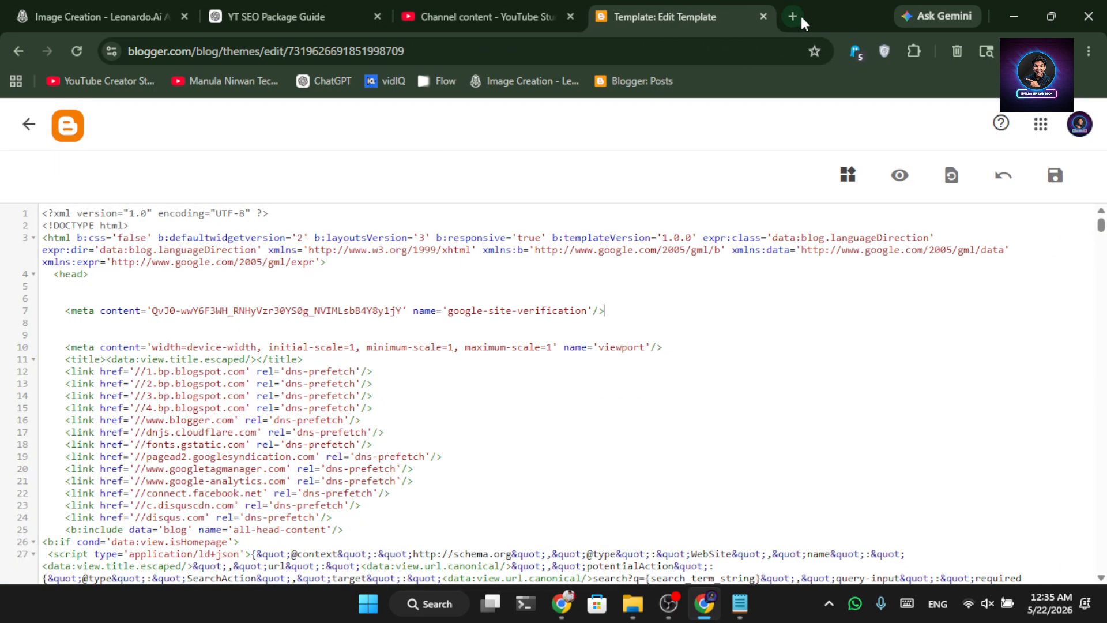
{"action": "key", "text": "alt+Left"}
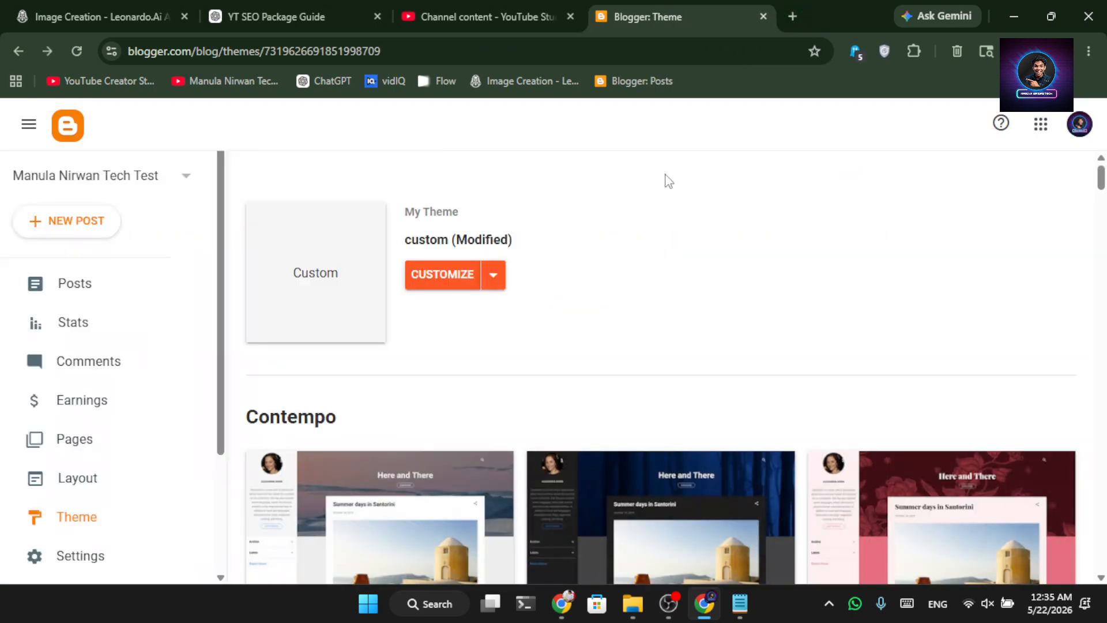
Search Google for "google analytics" in a new tab and open Google Analytics, closing the search results
{"action": "left_click", "coordinate": [790, 16]}
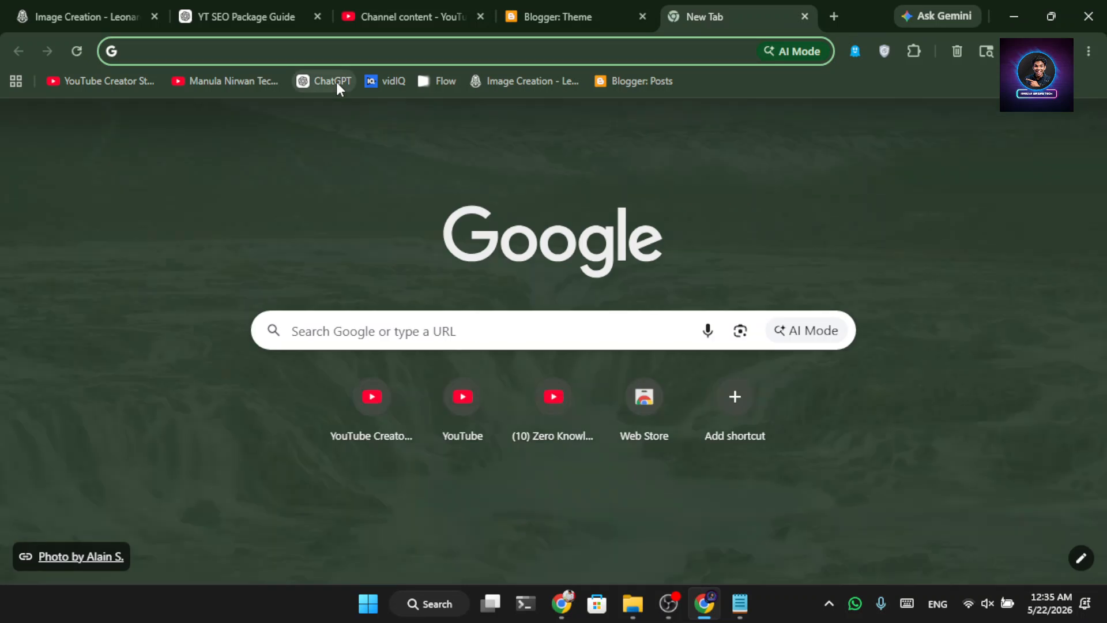
{"action": "type", "text": "google ana"}
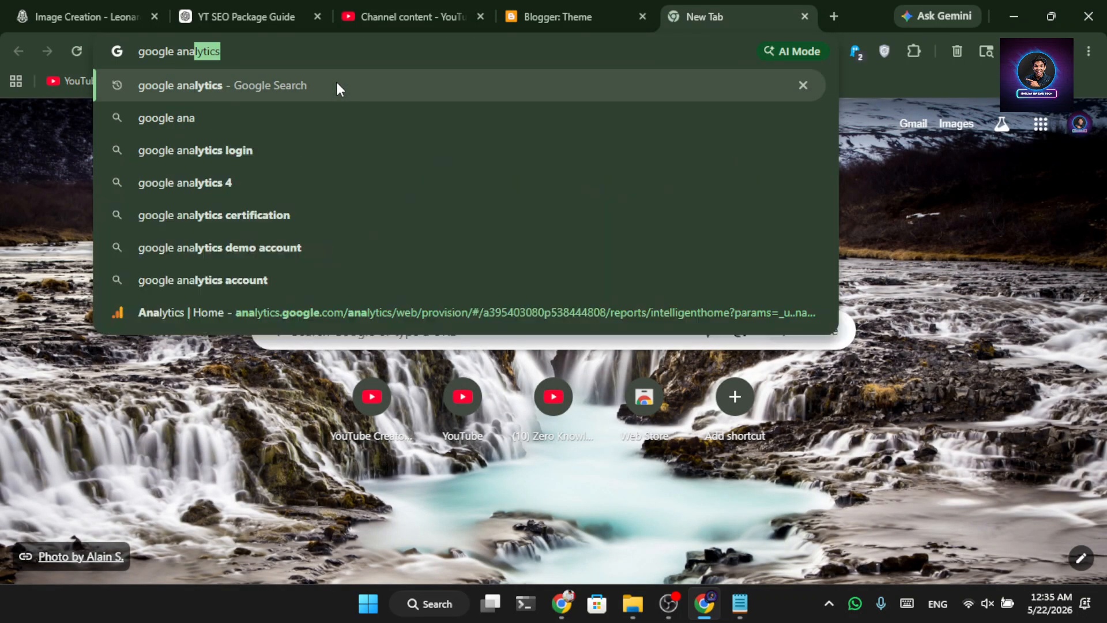
{"action": "key", "text": "Return"}
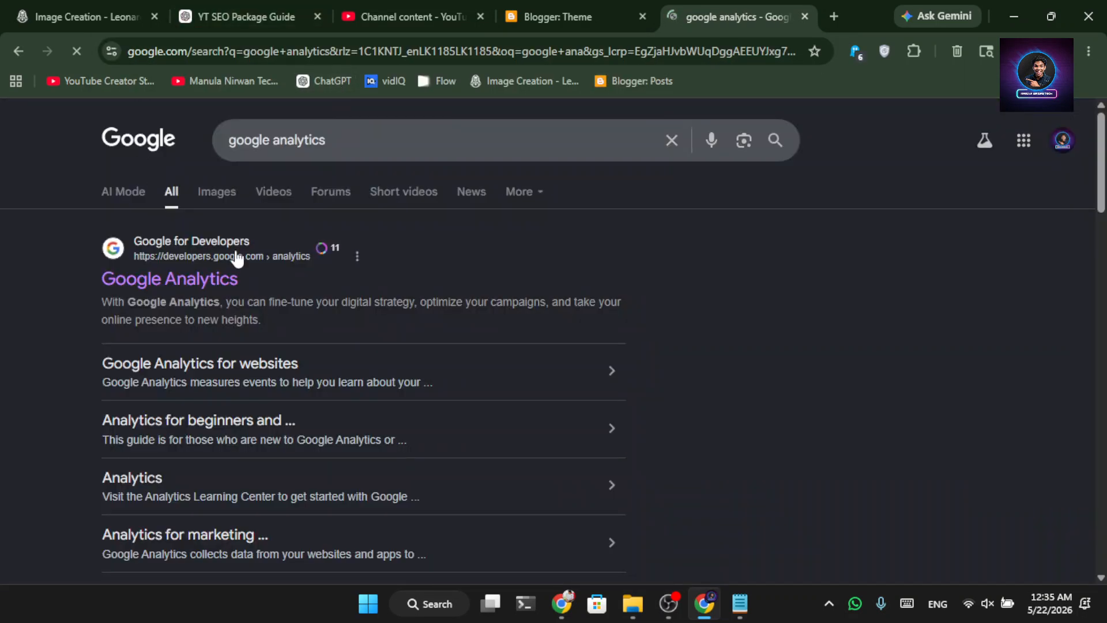
{"action": "left_click", "coordinate": [233, 278]}
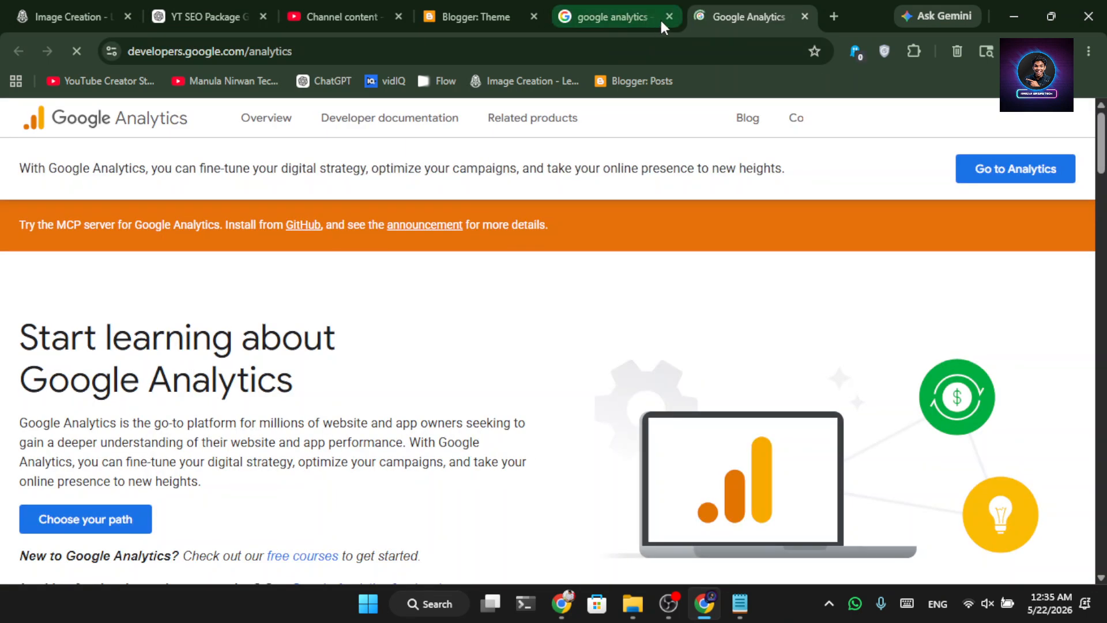
{"action": "left_click", "coordinate": [669, 17]}
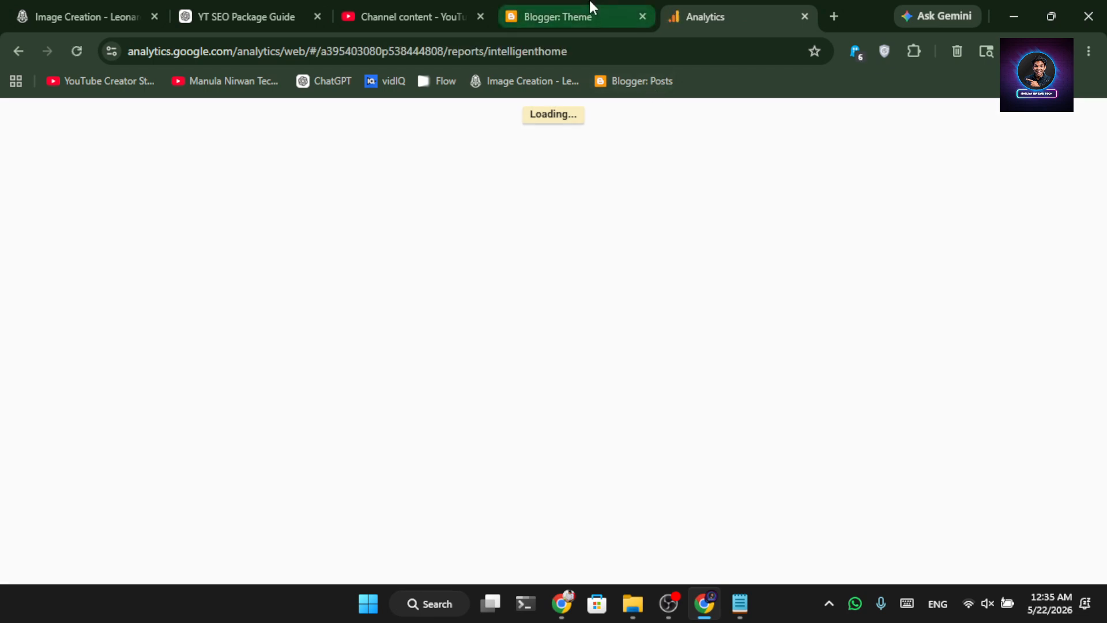
Examine the list of Analytics accounts and properties, and look through the existing property's home page
{"action": "mouse_move", "coordinate": [590, 3]}
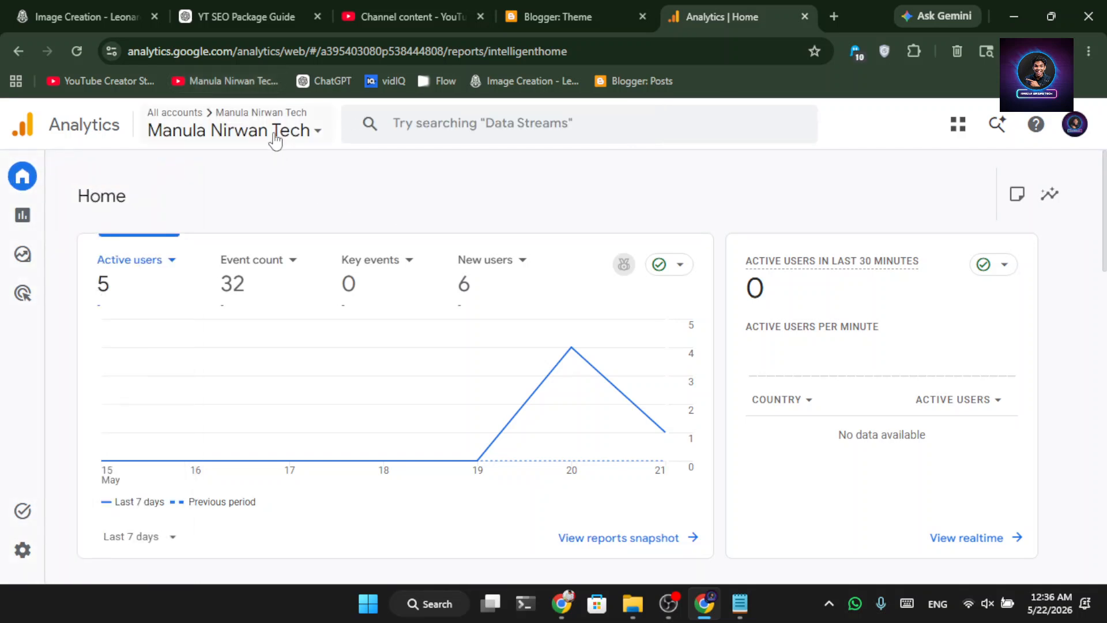
{"action": "left_click", "coordinate": [276, 143]}
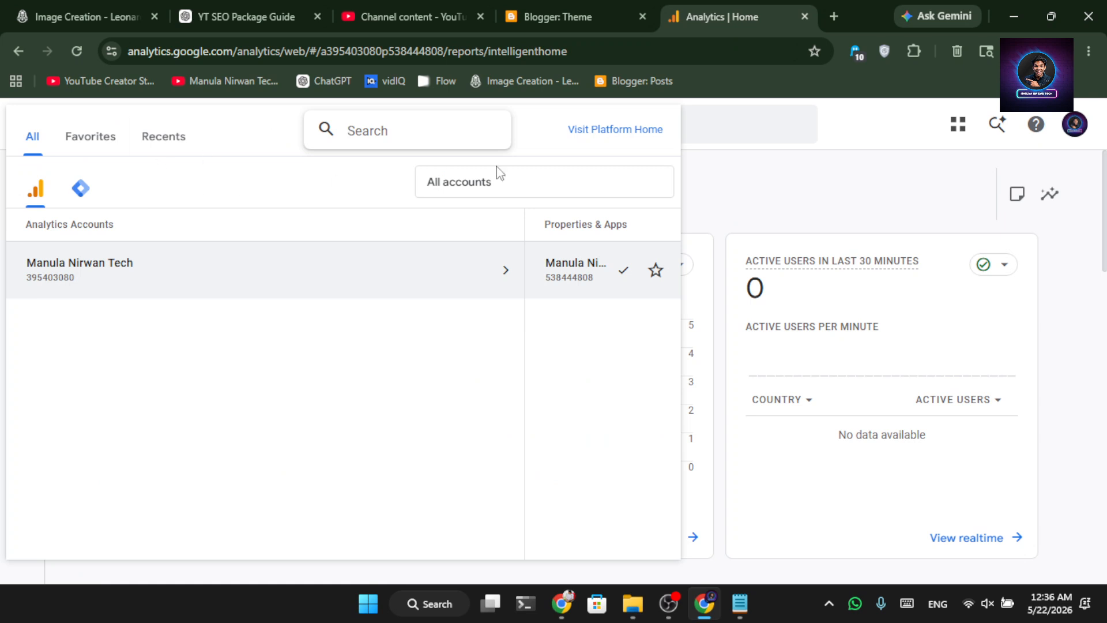
{"action": "left_click", "coordinate": [715, 181]}
{"action": "left_click", "coordinate": [175, 144]}
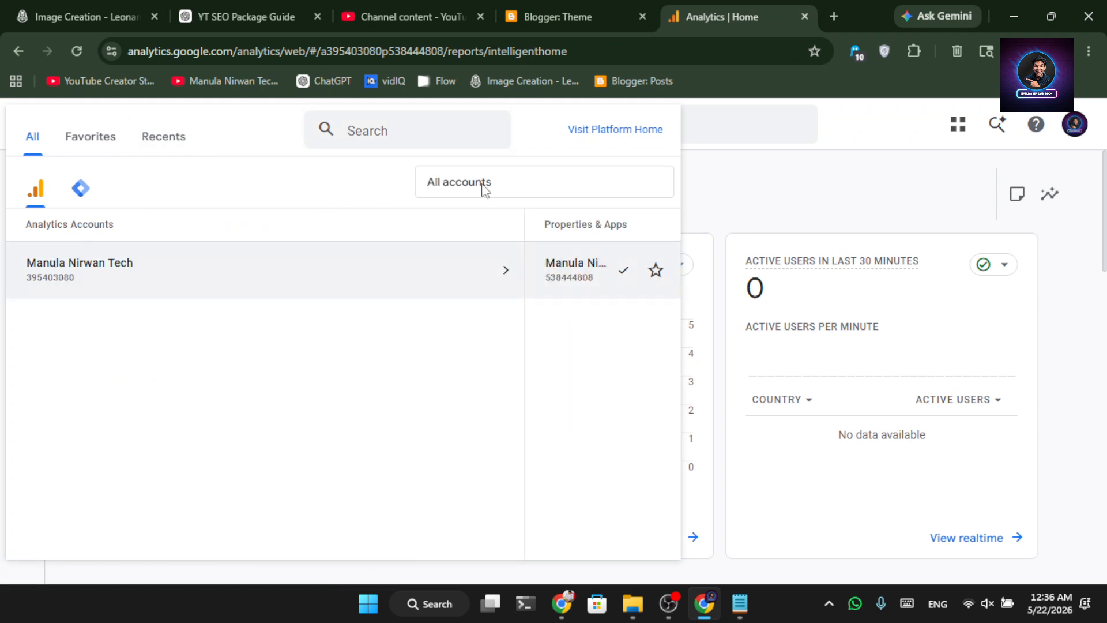
{"action": "left_click", "coordinate": [757, 181]}
{"action": "mouse_move", "coordinate": [30, 391]}
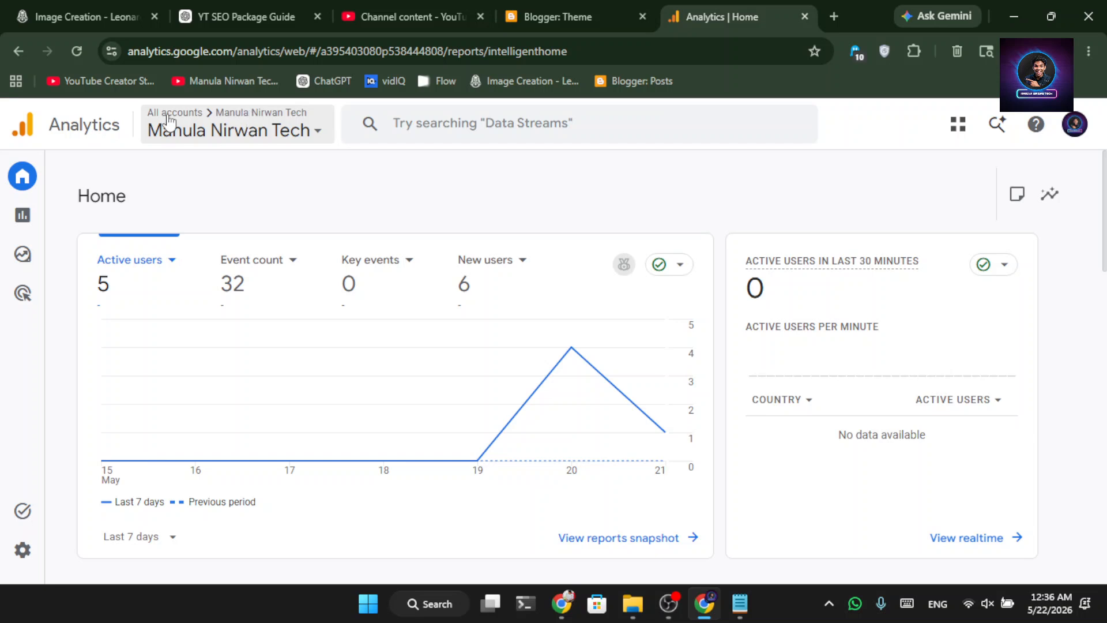
{"action": "left_click", "coordinate": [169, 122]}
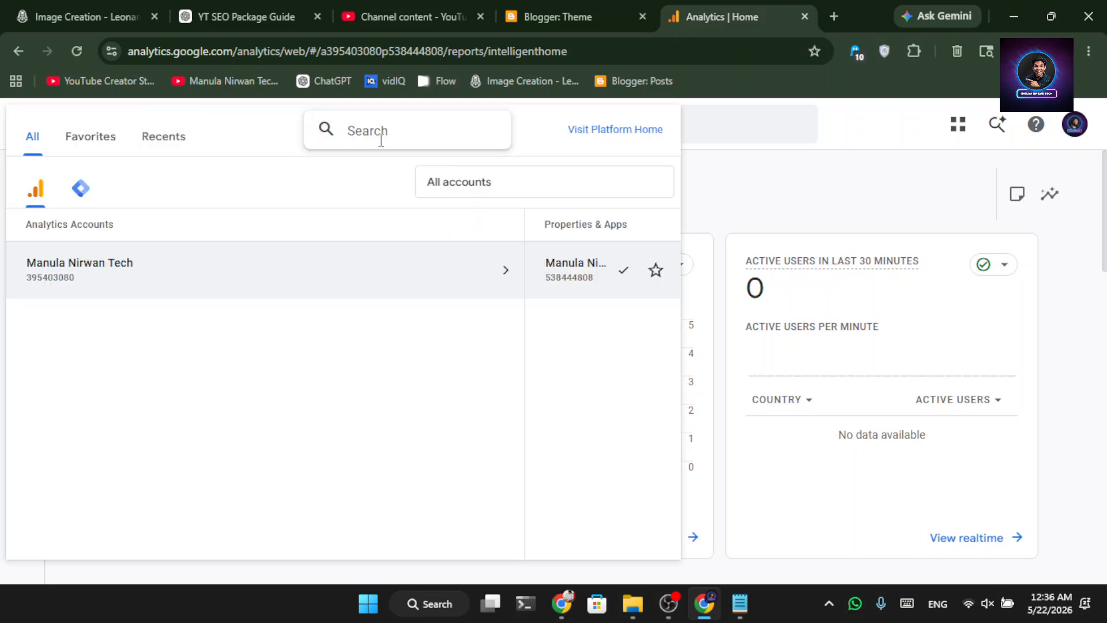
{"action": "left_click", "coordinate": [625, 275]}
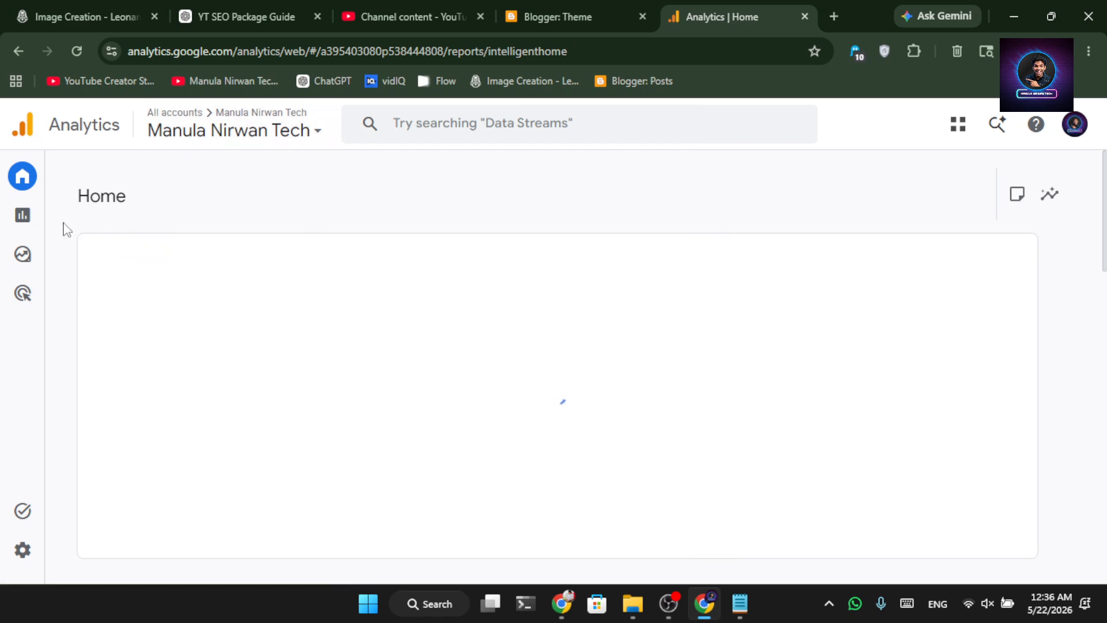
{"action": "scroll", "coordinate": [455, 287], "scroll_direction": "down", "scroll_amount": 10}
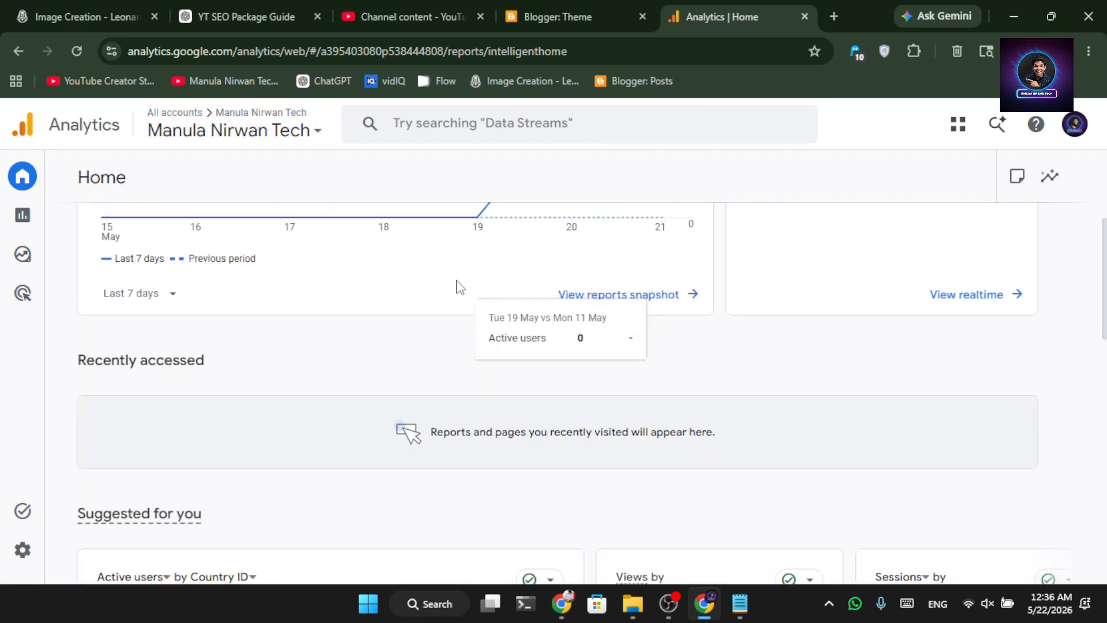
Look over the rest of the property's home page, and start creating a new Analytics account from the admin settings
{"action": "scroll", "coordinate": [456, 287], "scroll_direction": "down", "scroll_amount": 4}
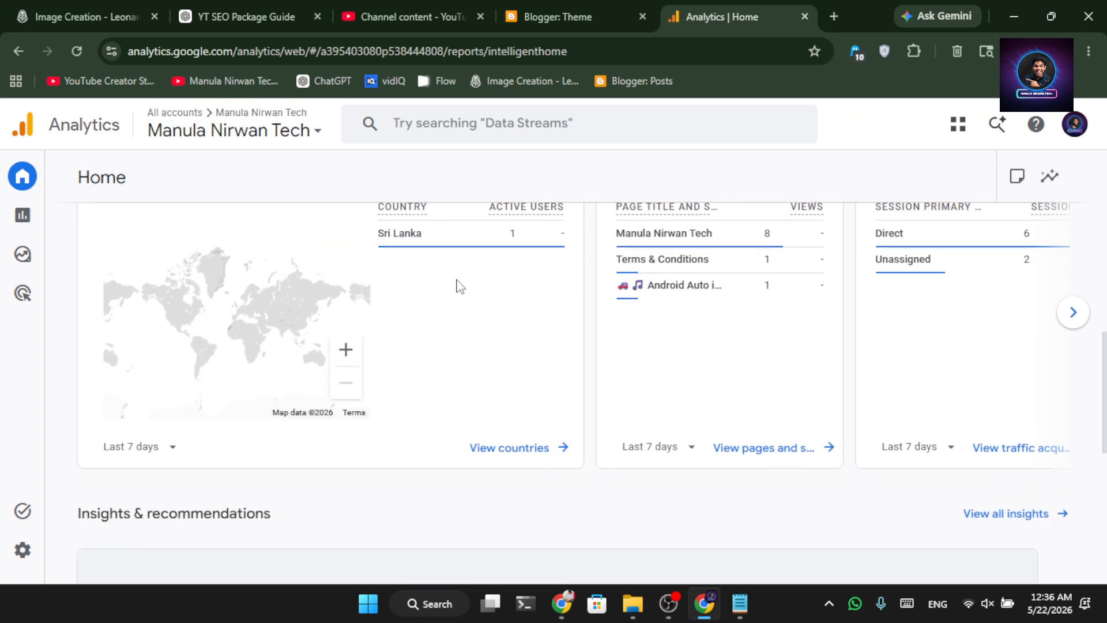
{"action": "scroll", "coordinate": [458, 286], "scroll_direction": "up", "scroll_amount": 6}
{"action": "scroll", "coordinate": [458, 287], "scroll_direction": "up", "scroll_amount": 8}
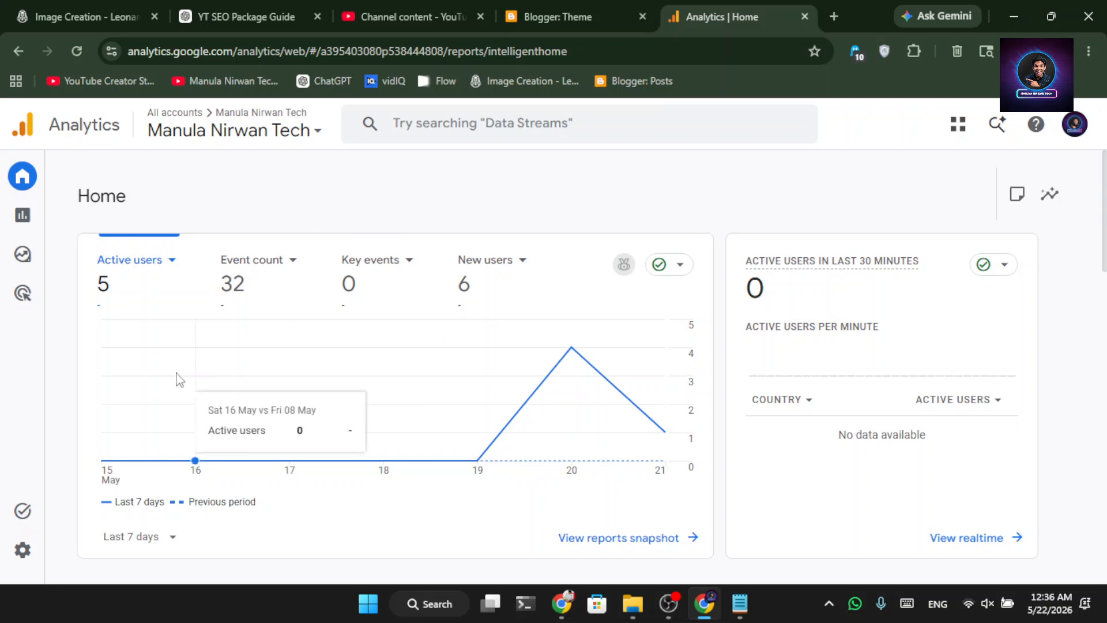
{"action": "mouse_move", "coordinate": [14, 482]}
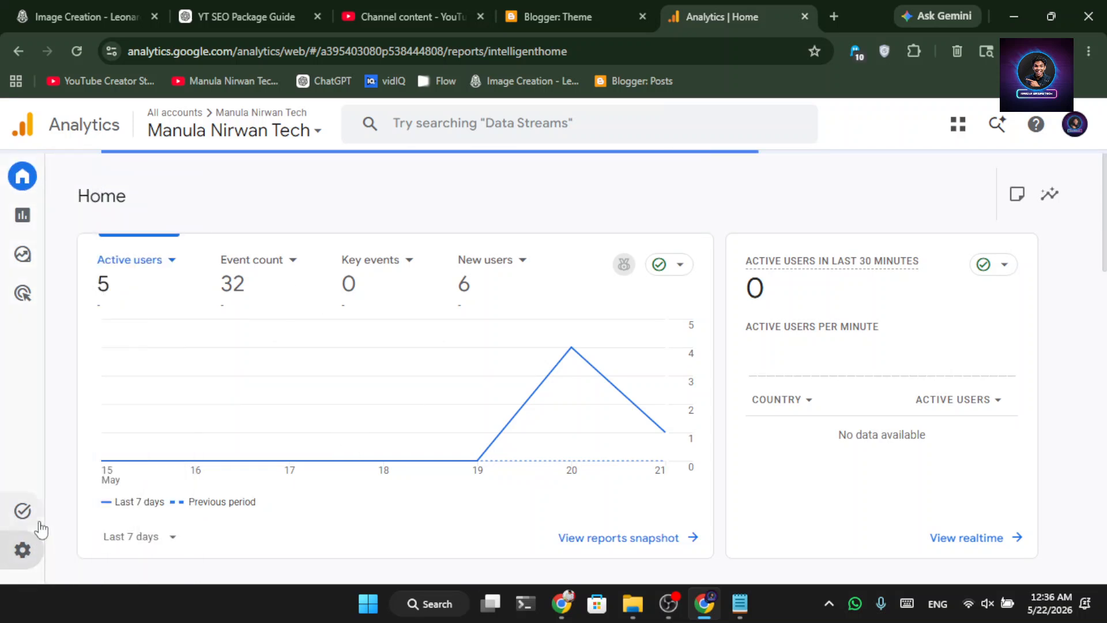
{"action": "left_click", "coordinate": [22, 549]}
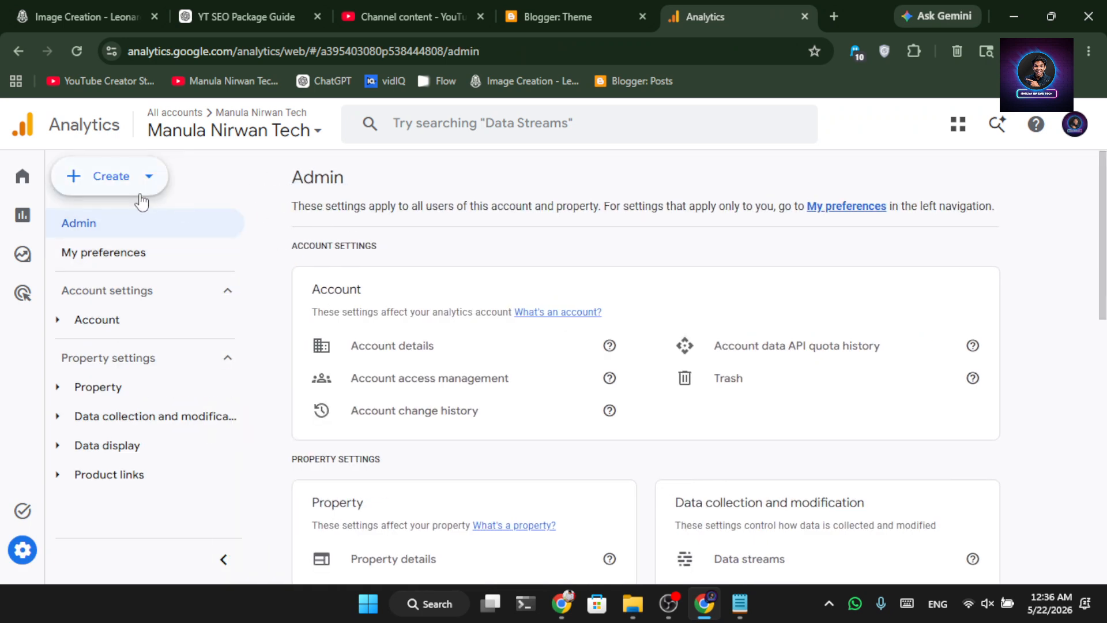
{"action": "left_click", "coordinate": [139, 188]}
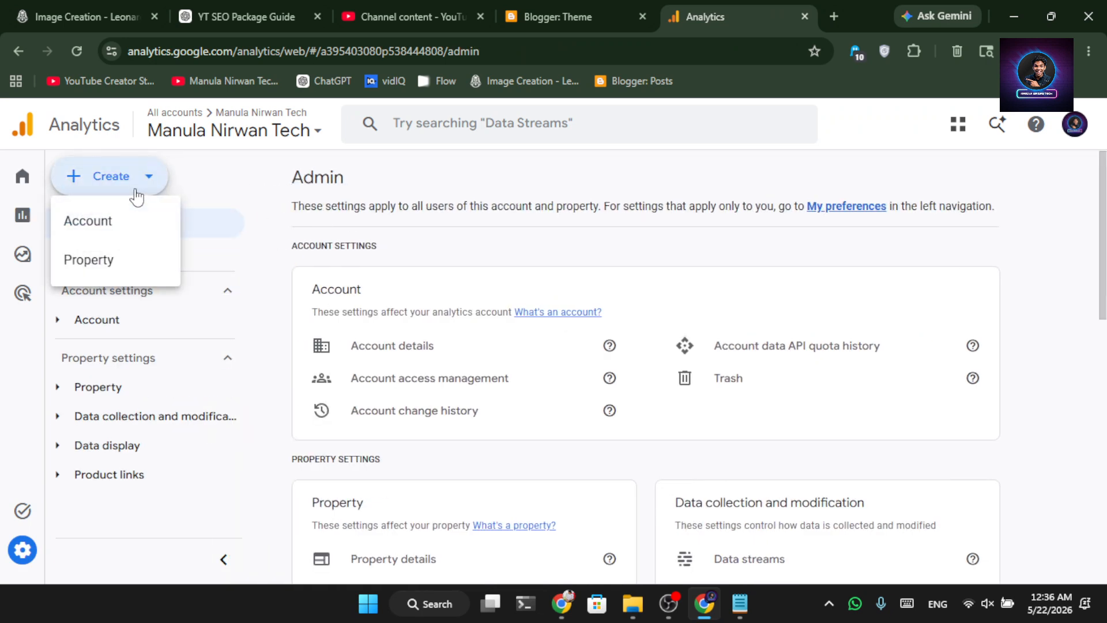
{"action": "left_click", "coordinate": [116, 235]}
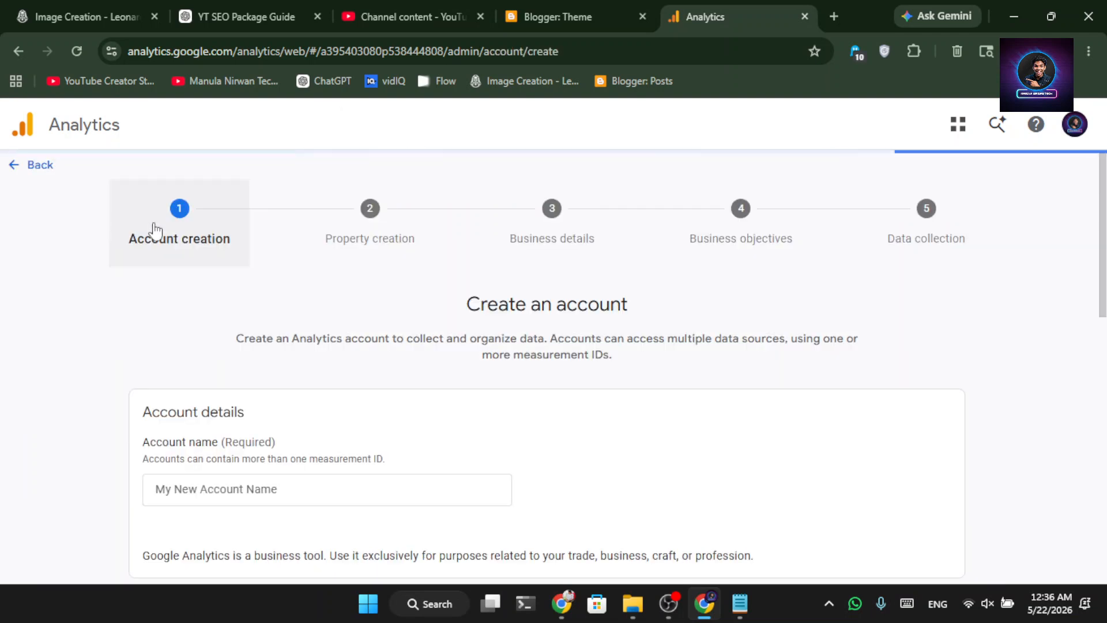
Enter the site owner's name followed by "Test" as the new account's name
{"action": "scroll", "coordinate": [279, 292], "scroll_direction": "down", "scroll_amount": 2}
{"action": "left_click", "coordinate": [242, 403]}
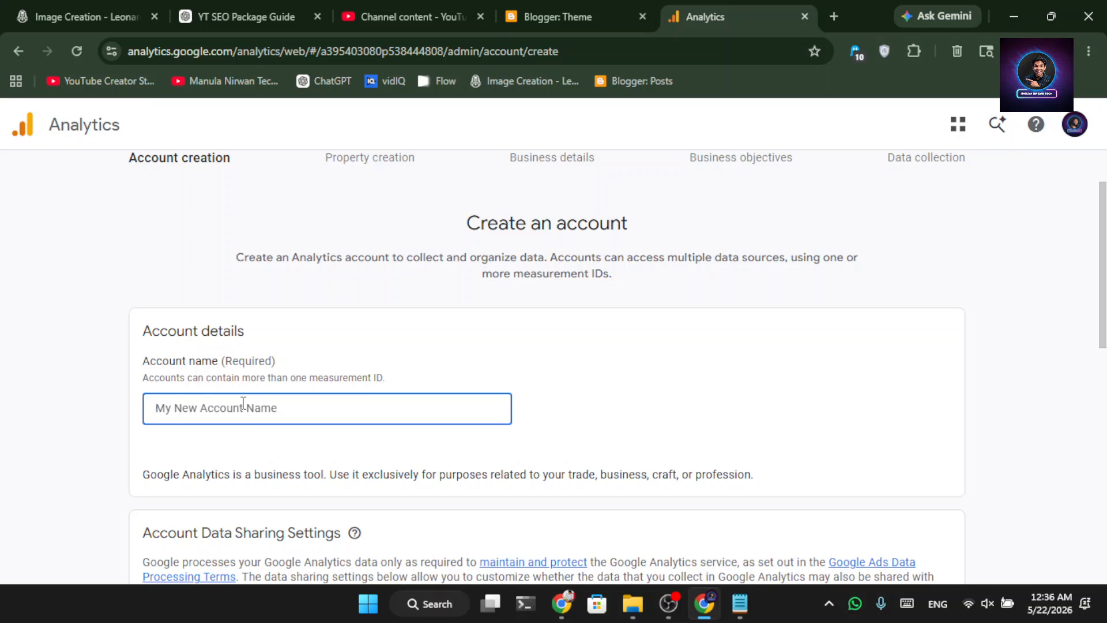
{"action": "type", "text": "Manula "}
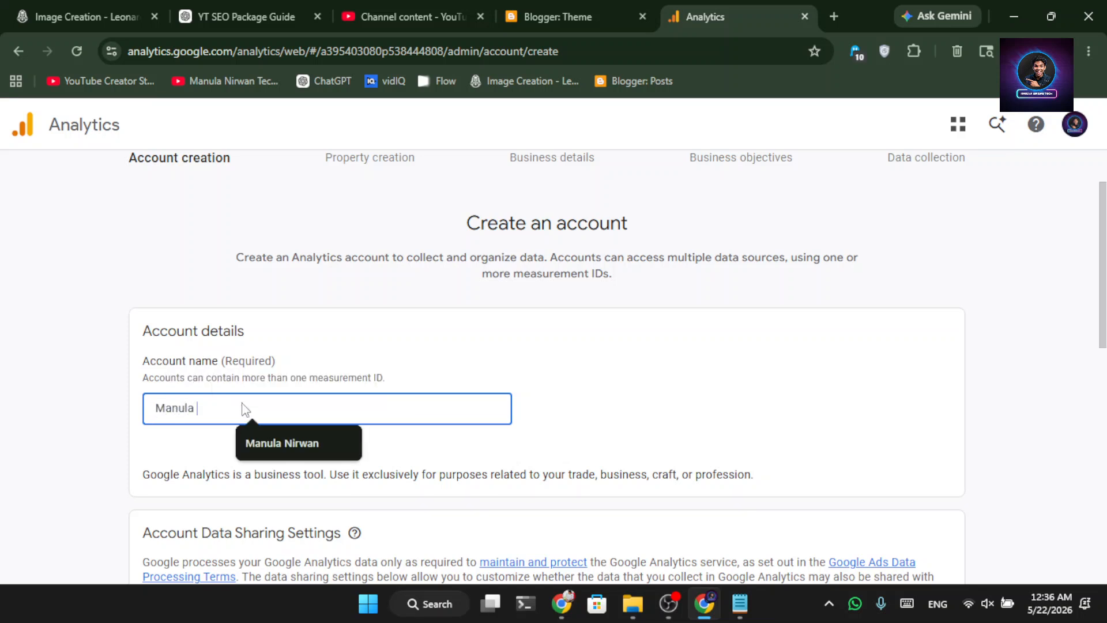
{"action": "type", "text": "Nirwan Test"}
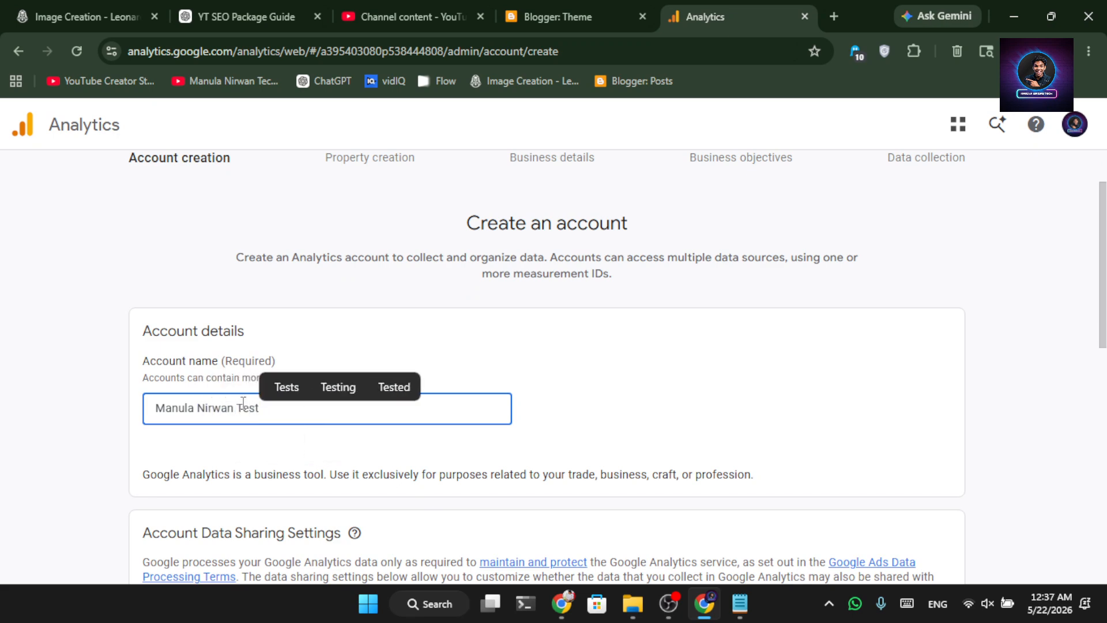
Enable the remaining account data sharing option, and continue to property creation
{"action": "scroll", "coordinate": [172, 415], "scroll_direction": "down", "scroll_amount": 5}
{"action": "left_click", "coordinate": [151, 335]}
{"action": "scroll", "coordinate": [148, 340], "scroll_direction": "down", "scroll_amount": 5}
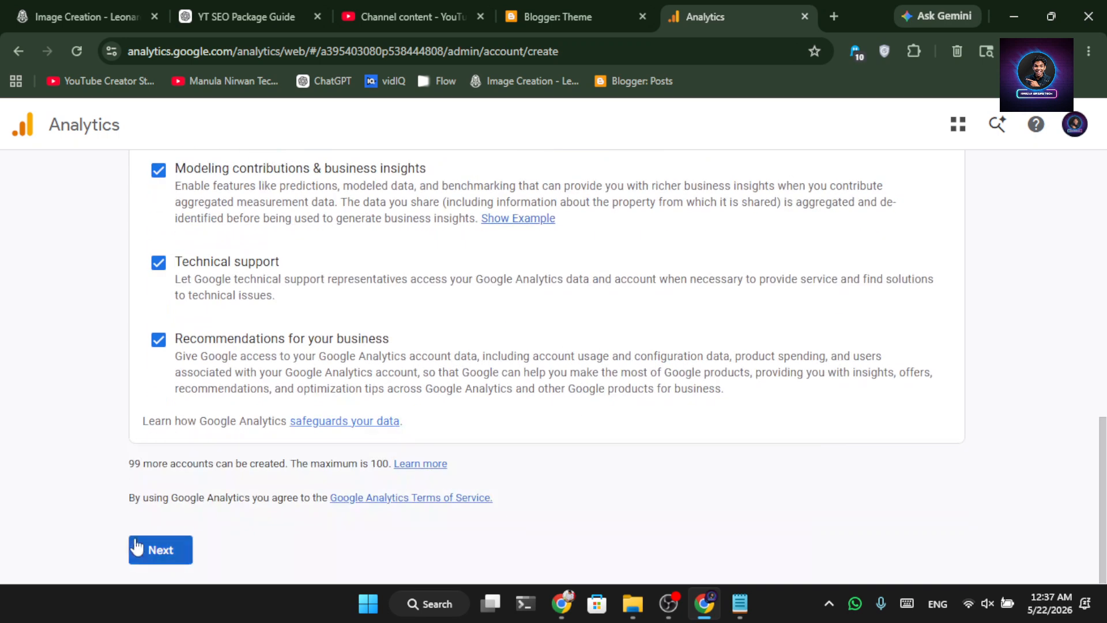
{"action": "left_click", "coordinate": [130, 559]}
{"action": "scroll", "coordinate": [393, 405], "scroll_direction": "down", "scroll_amount": 1}
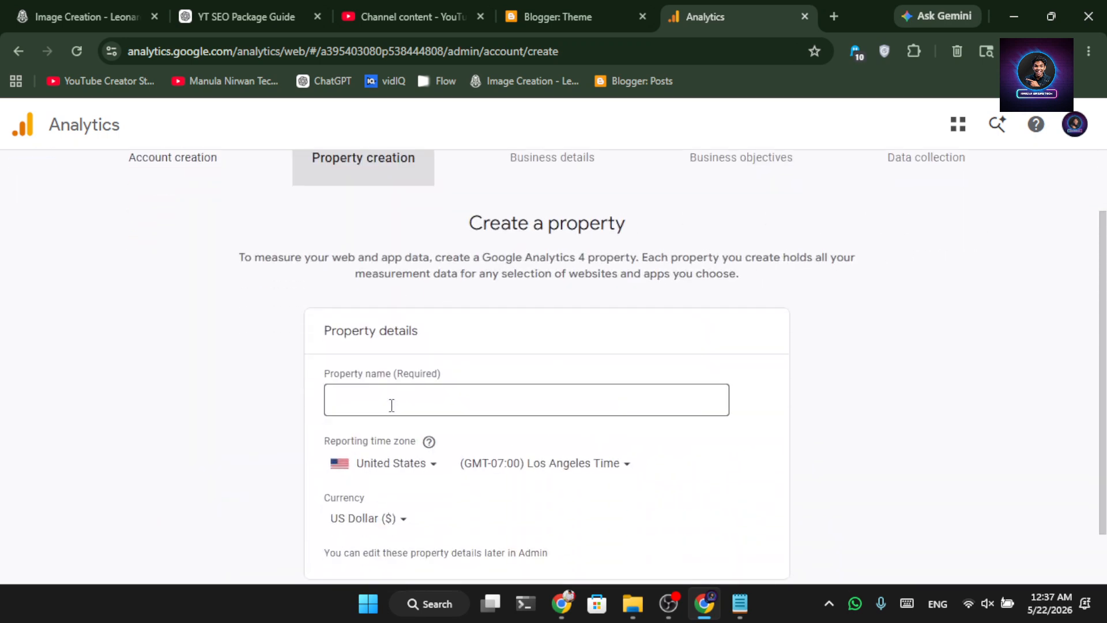
{"action": "left_click", "coordinate": [391, 405]}
{"action": "type", "text": "manu"}
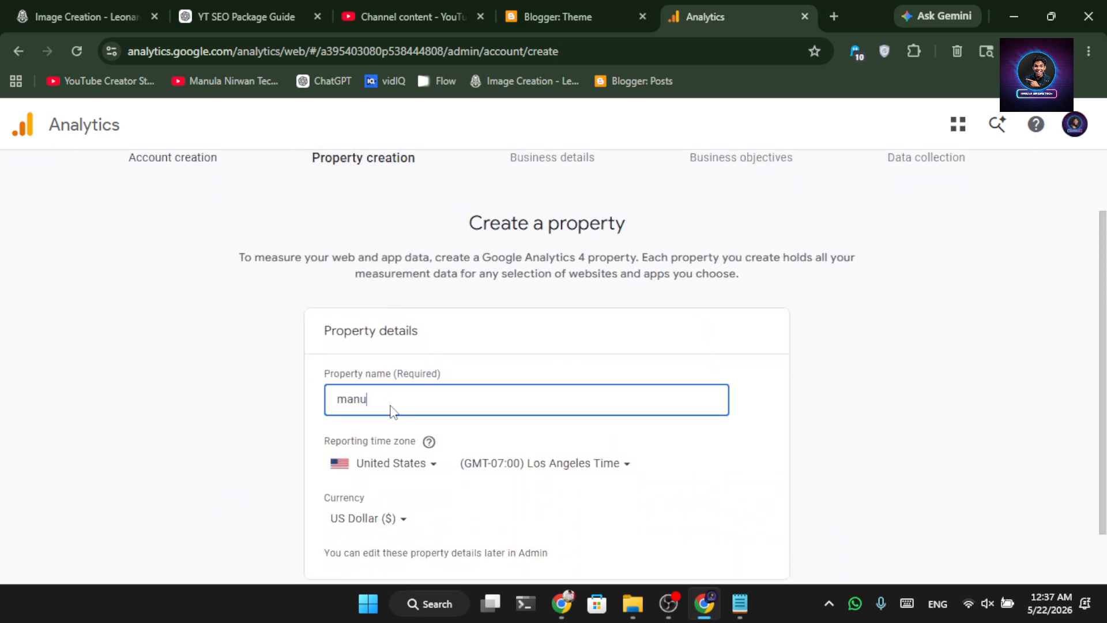
{"action": "type", "text": "lanirwantest"}
{"action": "left_click", "coordinate": [218, 414]}
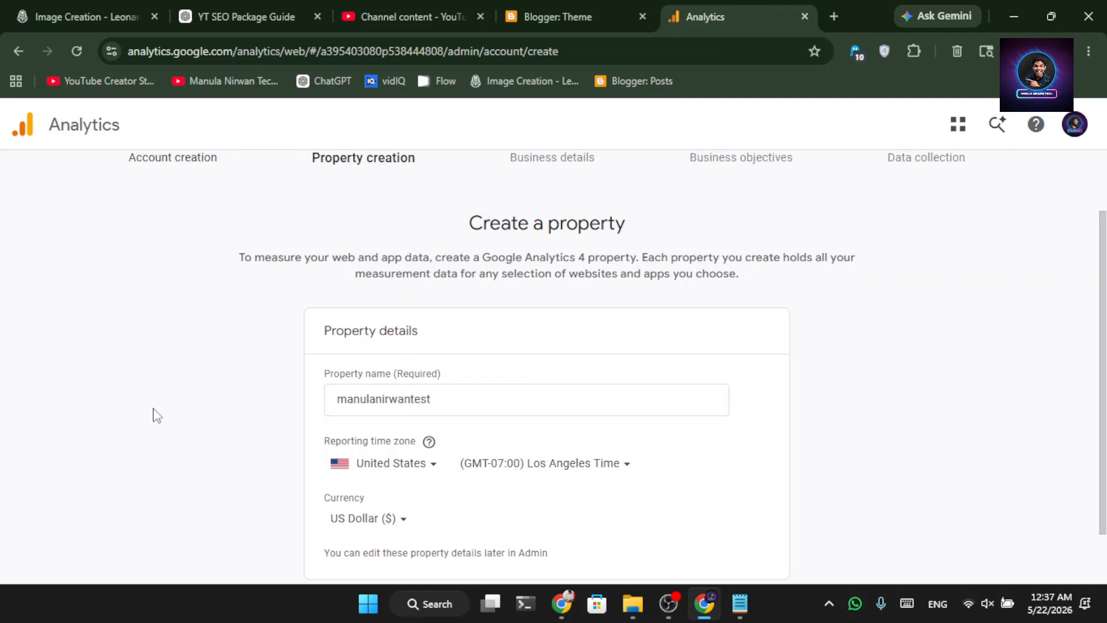
Set the property name to the site owner's name followed by "Test", and continue to the business details
{"action": "left_click", "coordinate": [468, 396]}
{"action": "key", "text": "ctrl+a"}
{"action": "type", "text": "Manula"}
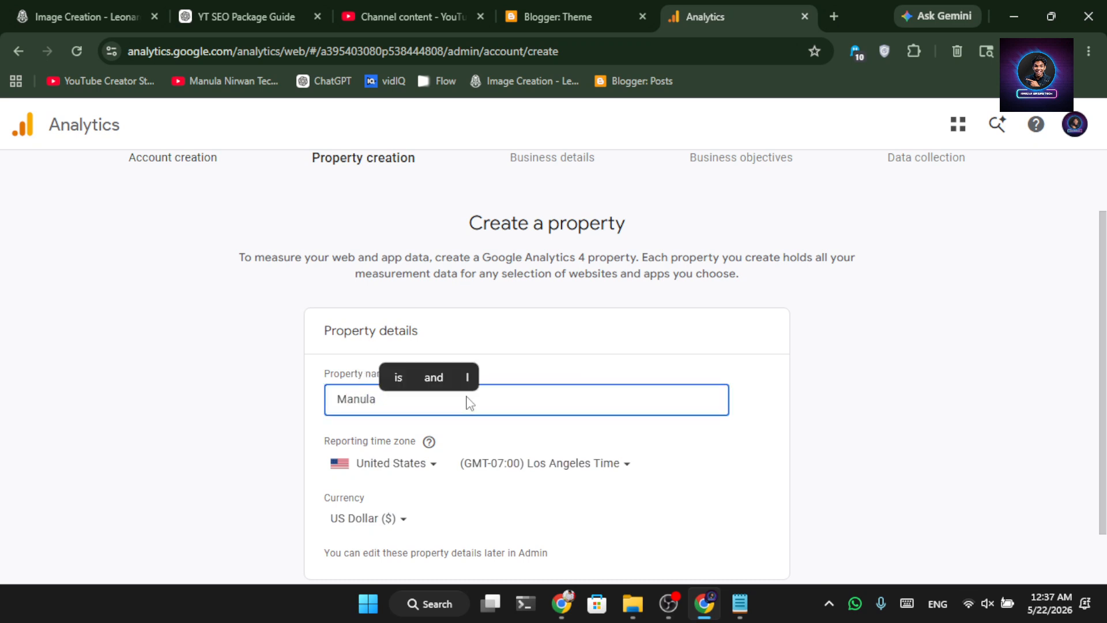
{"action": "type", "text": " Nirwan Test"}
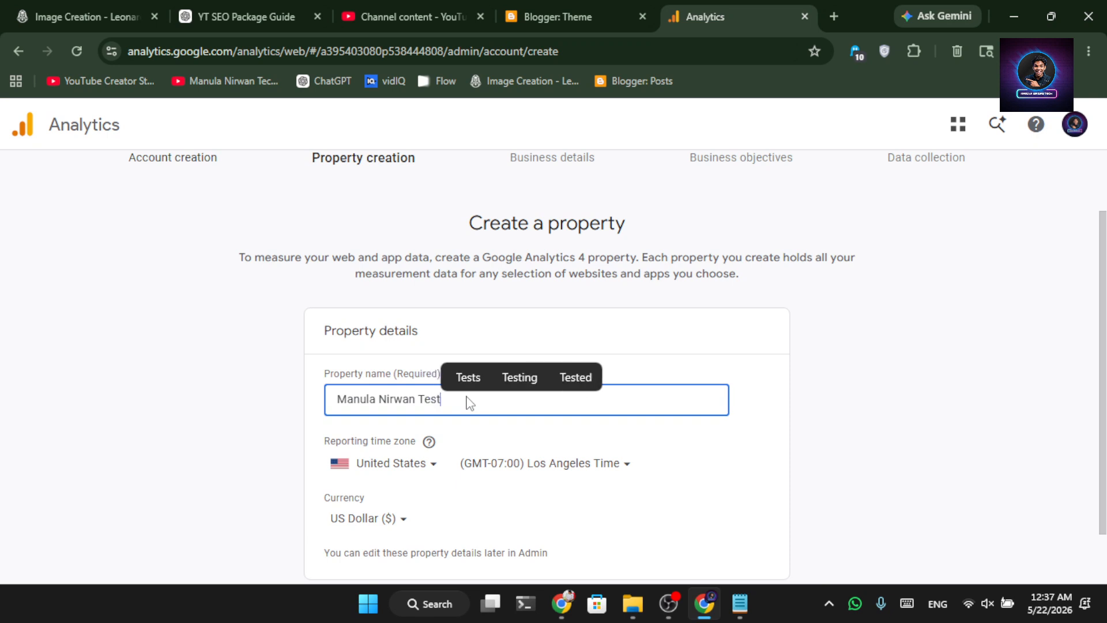
{"action": "left_click", "coordinate": [622, 318]}
{"action": "scroll", "coordinate": [620, 313], "scroll_direction": "down", "scroll_amount": 2}
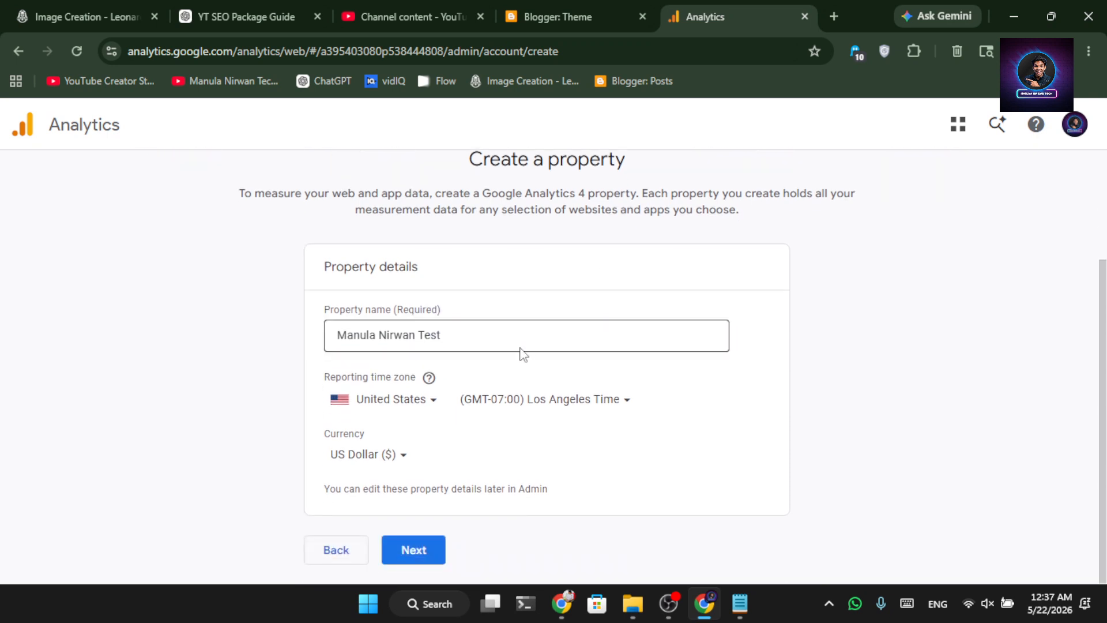
{"action": "left_click", "coordinate": [439, 544]}
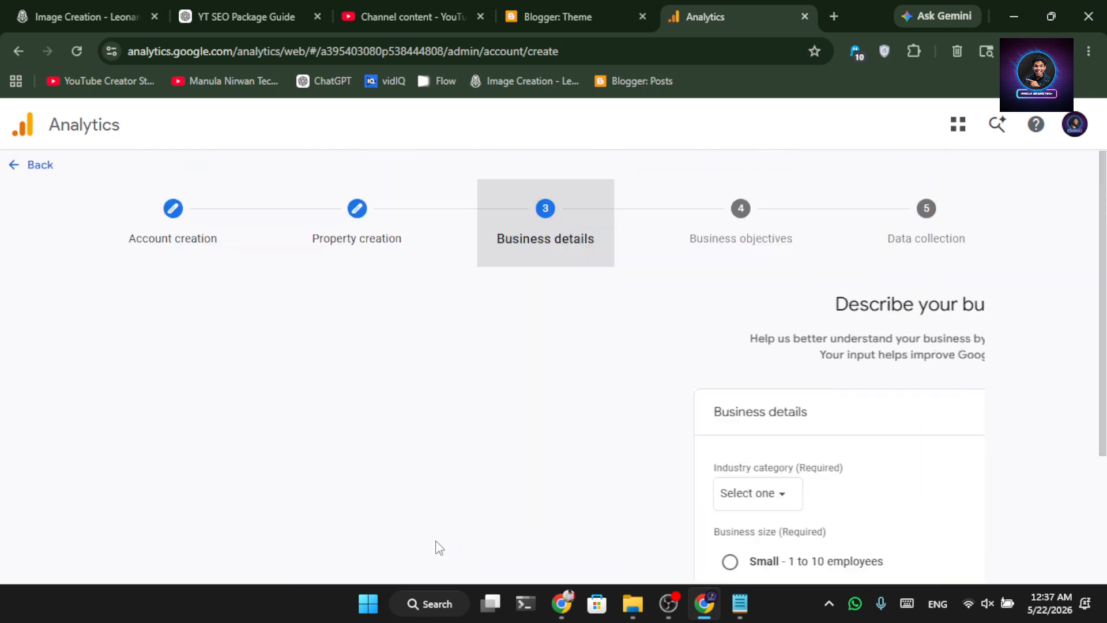
{"action": "left_click", "coordinate": [346, 418]}
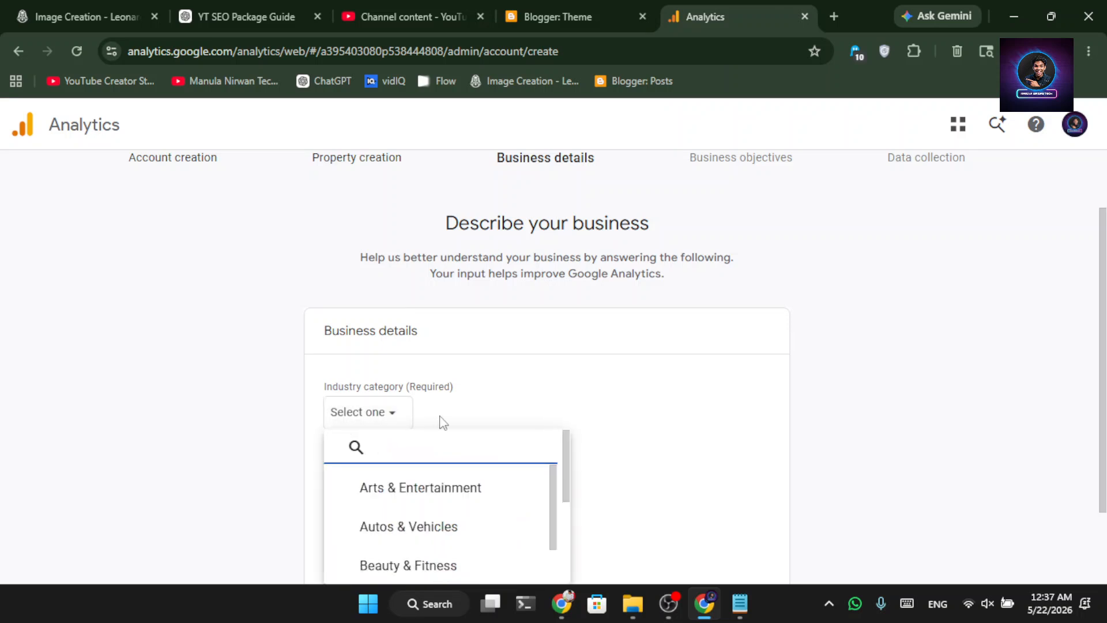
{"action": "scroll", "coordinate": [445, 455], "scroll_direction": "down", "scroll_amount": 2}
{"action": "scroll", "coordinate": [448, 484], "scroll_direction": "down", "scroll_amount": 2}
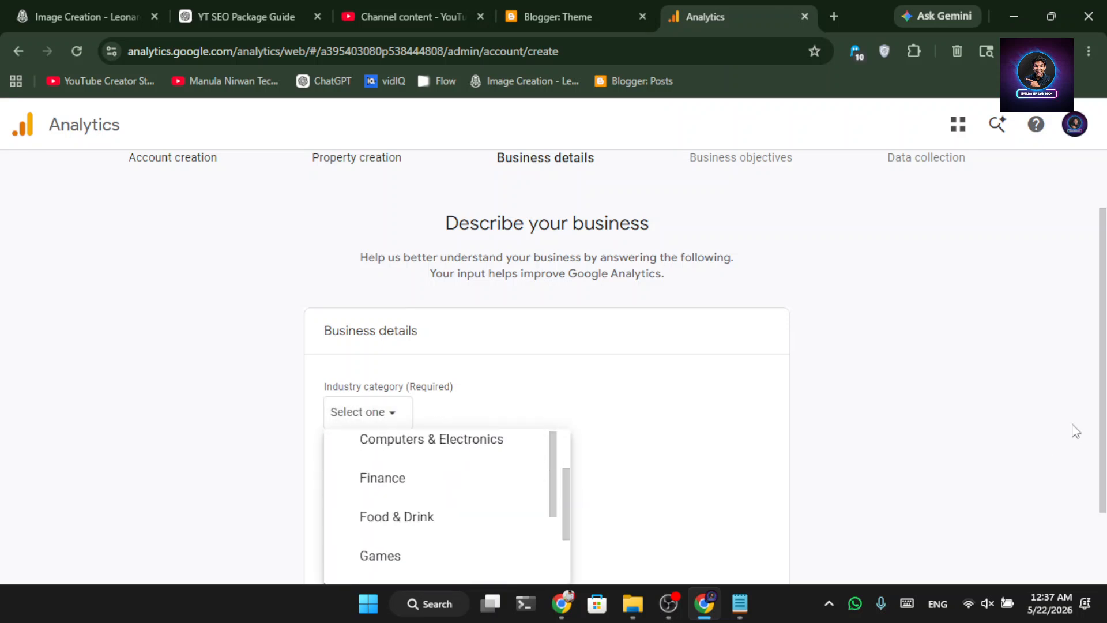
{"action": "left_click", "coordinate": [902, 414]}
Choose Health as the industry category and Small (1 to 10 employees) as the business size, and continue to the business objectives
{"action": "scroll", "coordinate": [902, 414], "scroll_direction": "down", "scroll_amount": 2}
{"action": "left_click", "coordinate": [381, 298]}
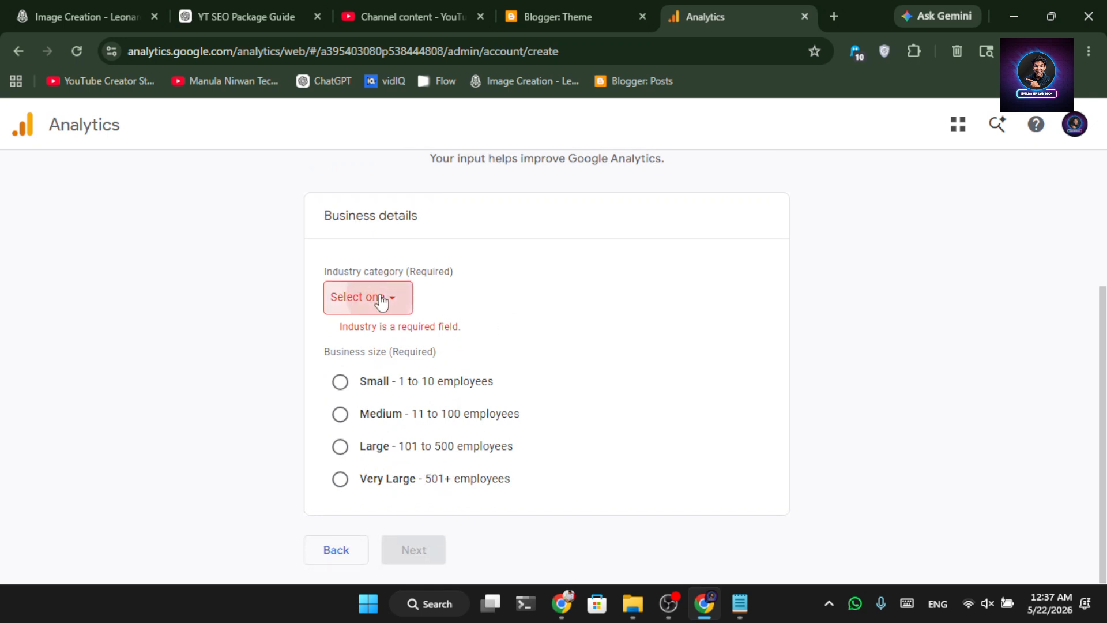
{"action": "scroll", "coordinate": [438, 403], "scroll_direction": "down", "scroll_amount": 7}
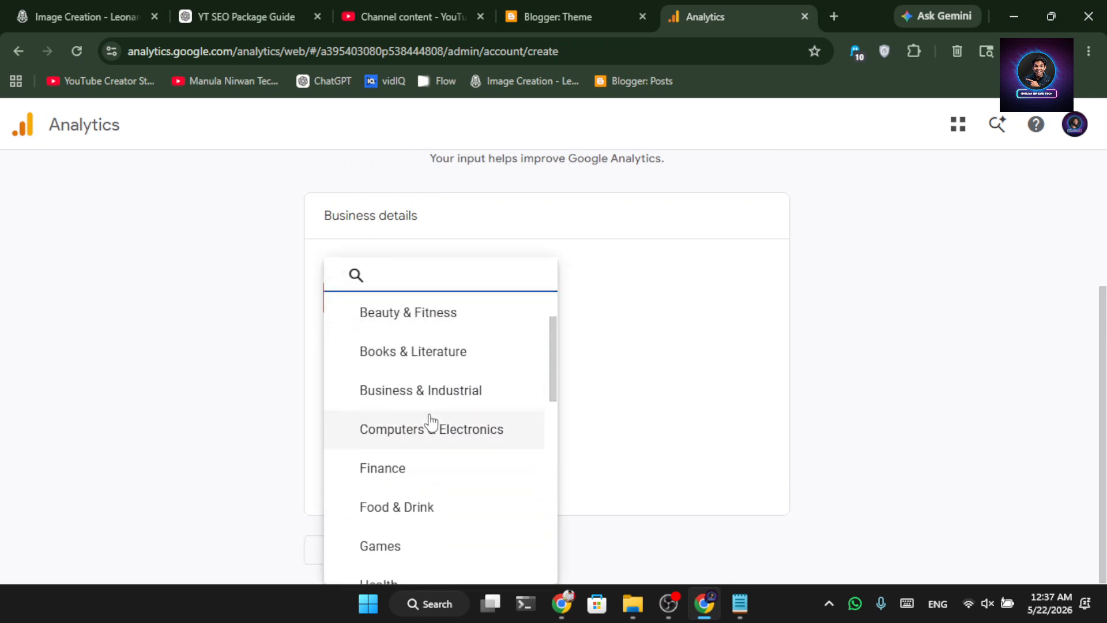
{"action": "scroll", "coordinate": [472, 445], "scroll_direction": "down", "scroll_amount": 5}
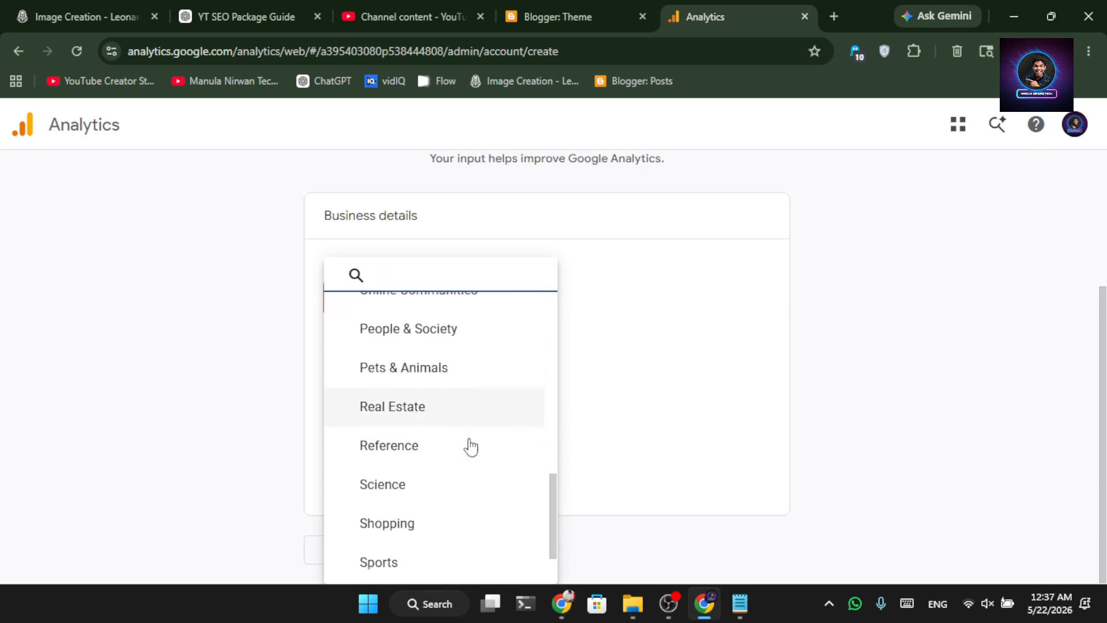
{"action": "scroll", "coordinate": [394, 343], "scroll_direction": "up", "scroll_amount": 6}
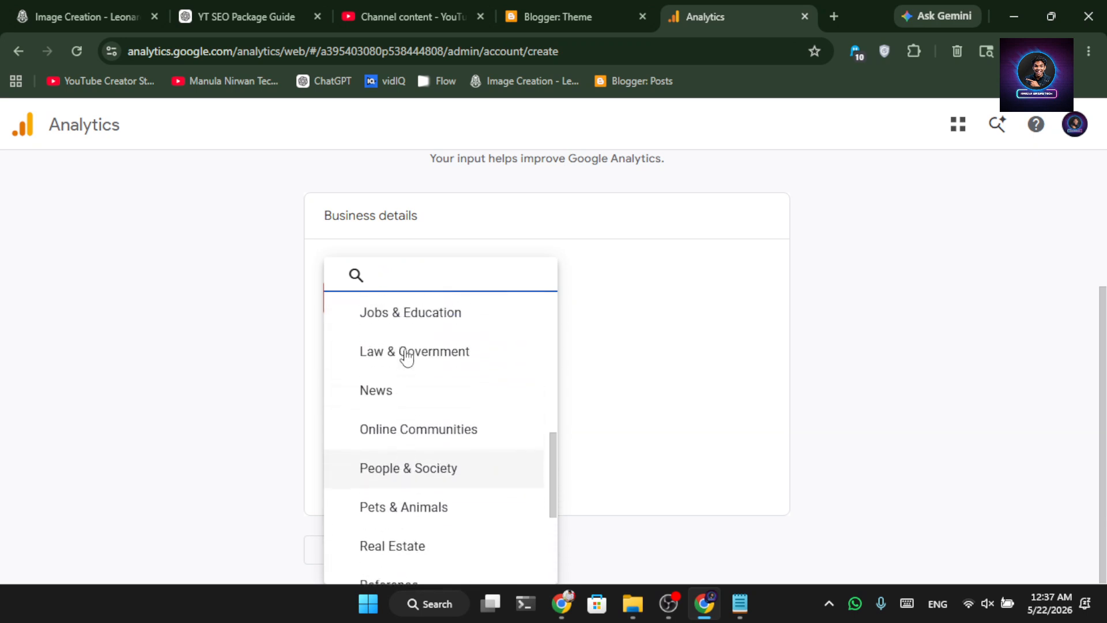
{"action": "scroll", "coordinate": [401, 345], "scroll_direction": "up", "scroll_amount": 4}
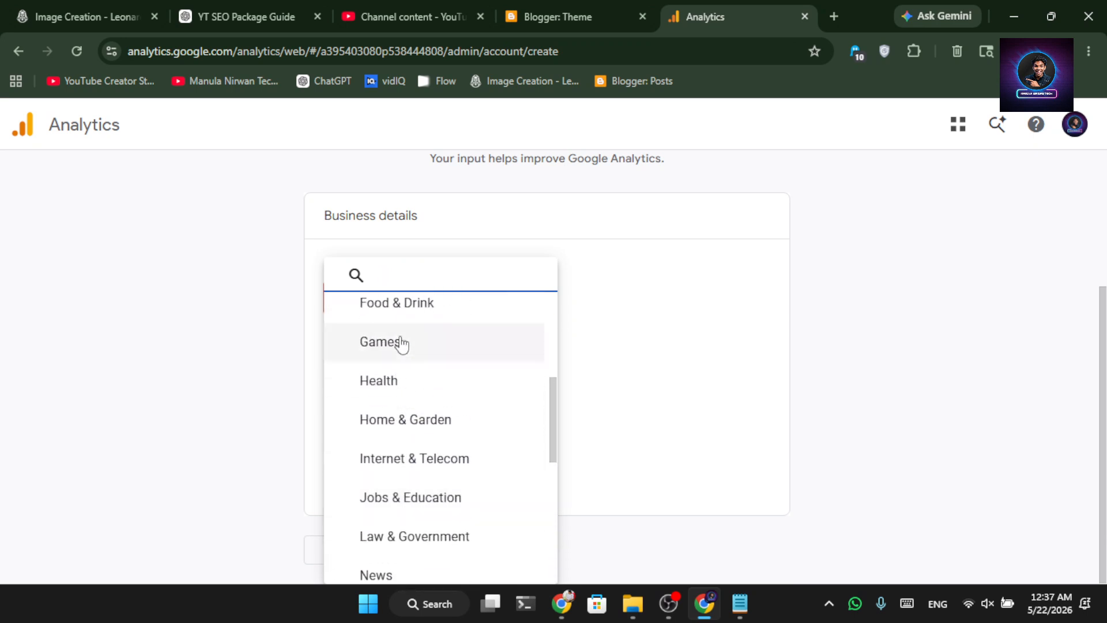
{"action": "left_click", "coordinate": [400, 381]}
{"action": "left_click", "coordinate": [340, 382]}
{"action": "left_click", "coordinate": [428, 548]}
Select Generate leads, Drive sales, and Understand web and/or app traffic as the business objectives
{"action": "scroll", "coordinate": [555, 312], "scroll_direction": "down", "scroll_amount": 2}
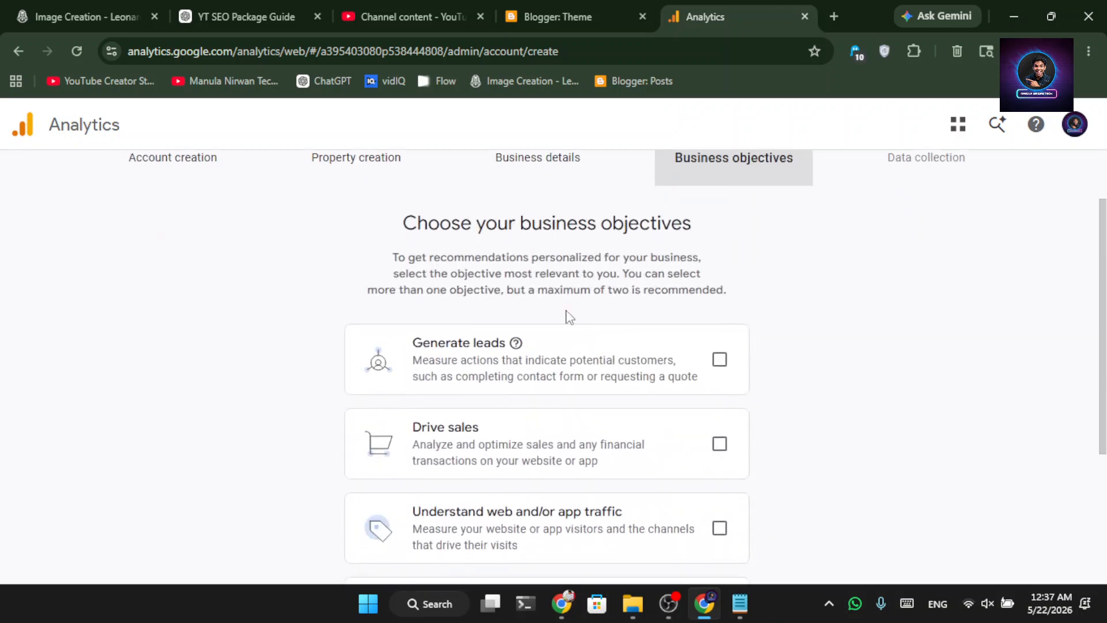
{"action": "left_click", "coordinate": [711, 361]}
{"action": "left_click", "coordinate": [718, 442]}
{"action": "scroll", "coordinate": [718, 443], "scroll_direction": "down", "scroll_amount": 4}
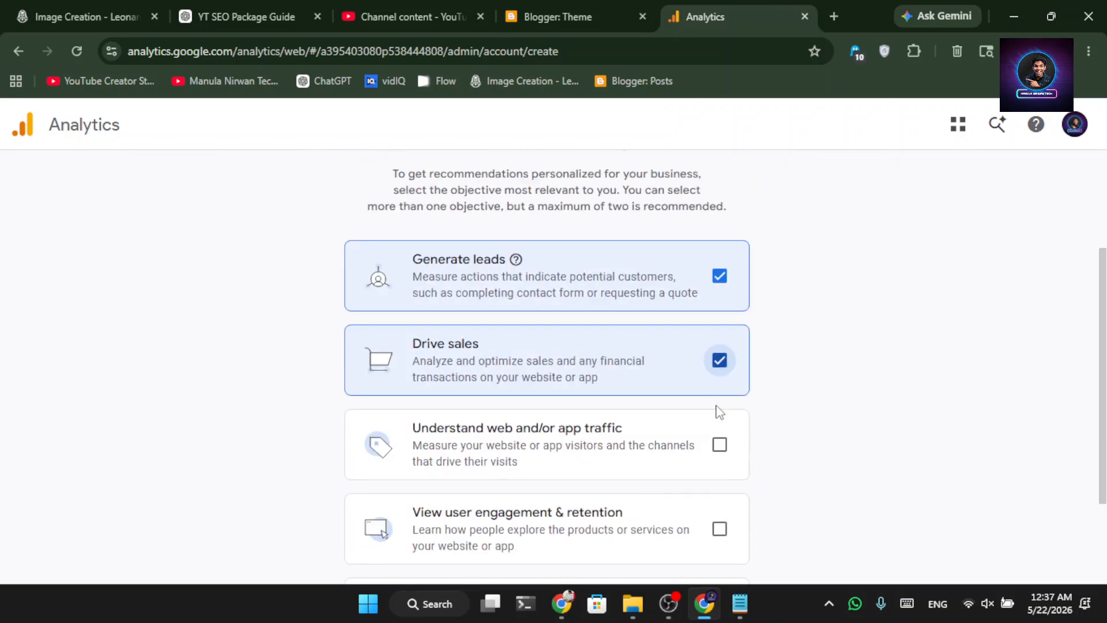
{"action": "left_click", "coordinate": [715, 322]}
Create the account and property, accepting the Google Analytics terms of service and the data protection terms
{"action": "left_click", "coordinate": [482, 542]}
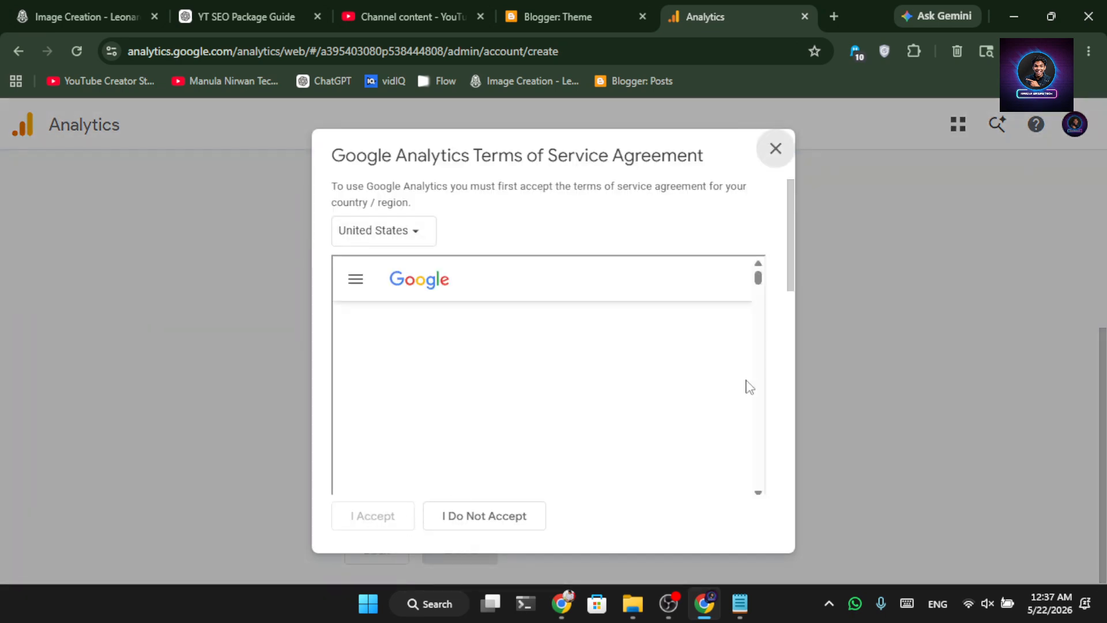
{"action": "left_click_drag", "start_coordinate": [785, 295], "coordinate": [784, 524]}
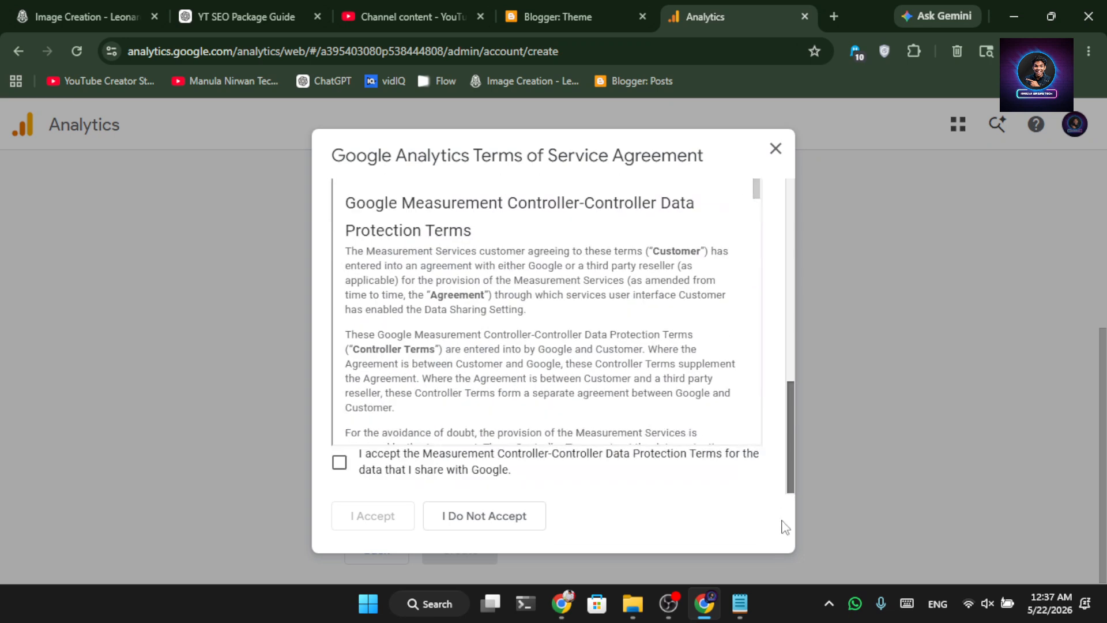
{"action": "left_click", "coordinate": [372, 516]}
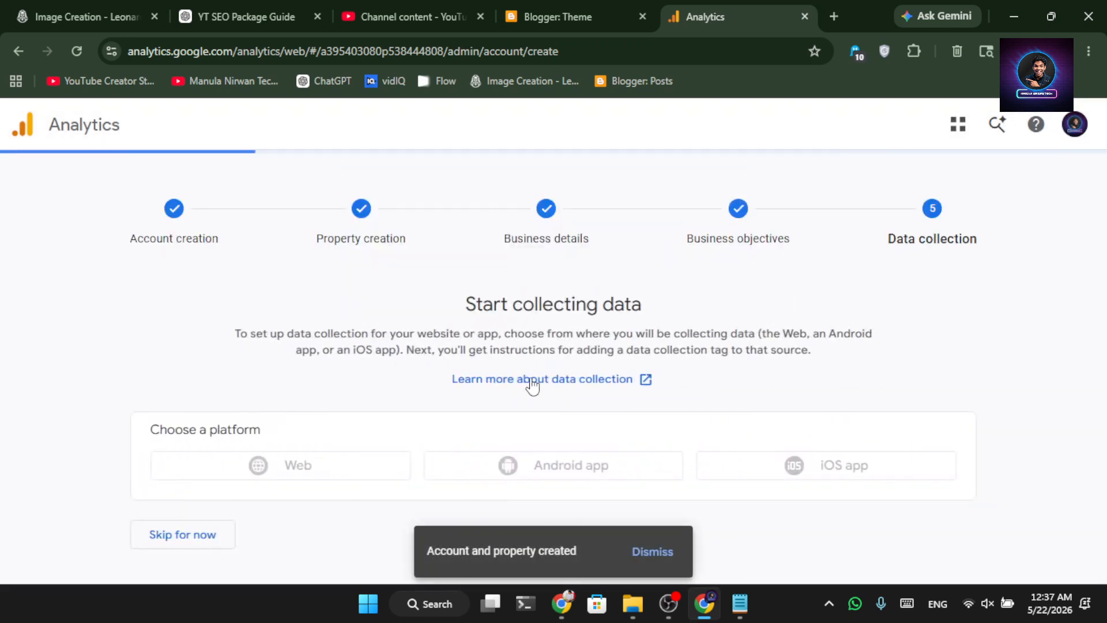
Choose Web as the data collection platform, and copy the address of the blog's View blog link in Blogger
{"action": "left_click", "coordinate": [327, 476]}
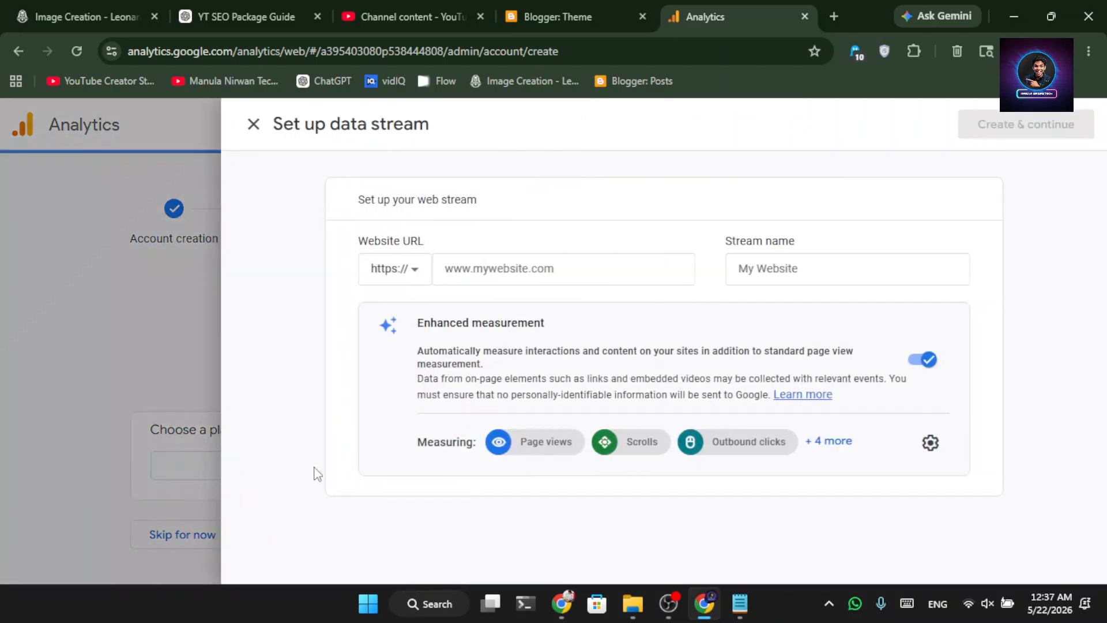
{"action": "left_click", "coordinate": [525, 15]}
{"action": "scroll", "coordinate": [99, 511], "scroll_direction": "down", "scroll_amount": 3}
{"action": "right_click", "coordinate": [77, 483]}
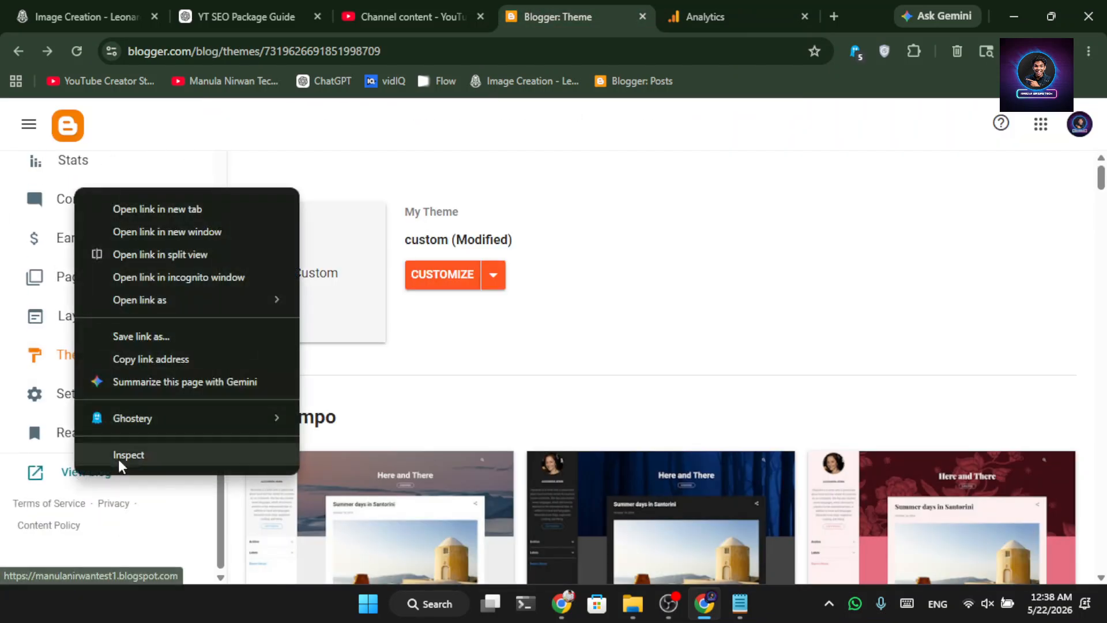
{"action": "left_click", "coordinate": [161, 365]}
{"action": "left_click", "coordinate": [739, 3]}
{"action": "left_click", "coordinate": [505, 277]}
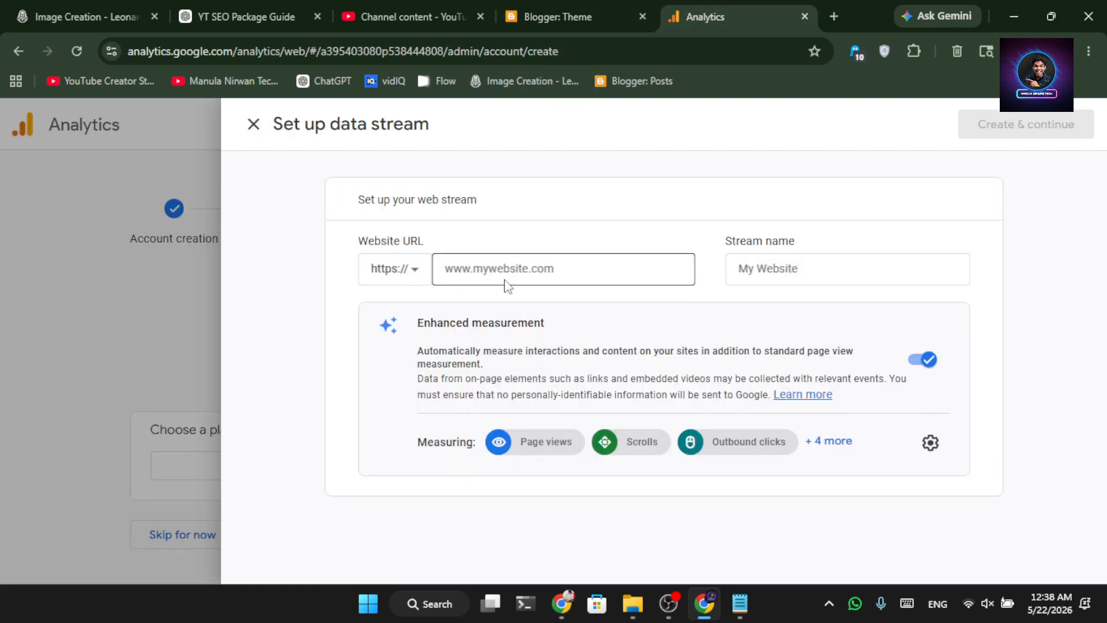
{"action": "key", "text": "ctrl+v"}
{"action": "left_click_drag", "start_coordinate": [483, 272], "coordinate": [403, 279]}
{"action": "key", "text": "BackSpace"}
Create the web stream under the owner's first name followed by "Test", and copy the Google tag code for manual installation
{"action": "left_click", "coordinate": [764, 265]}
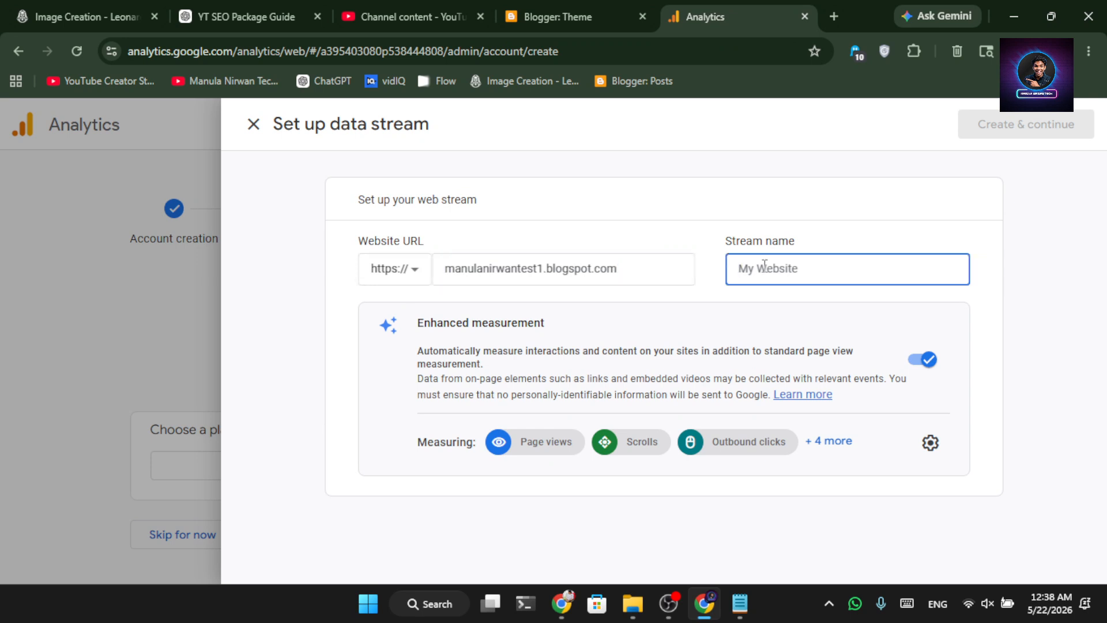
{"action": "type", "text": "Manula Test"}
{"action": "left_click", "coordinate": [990, 123]}
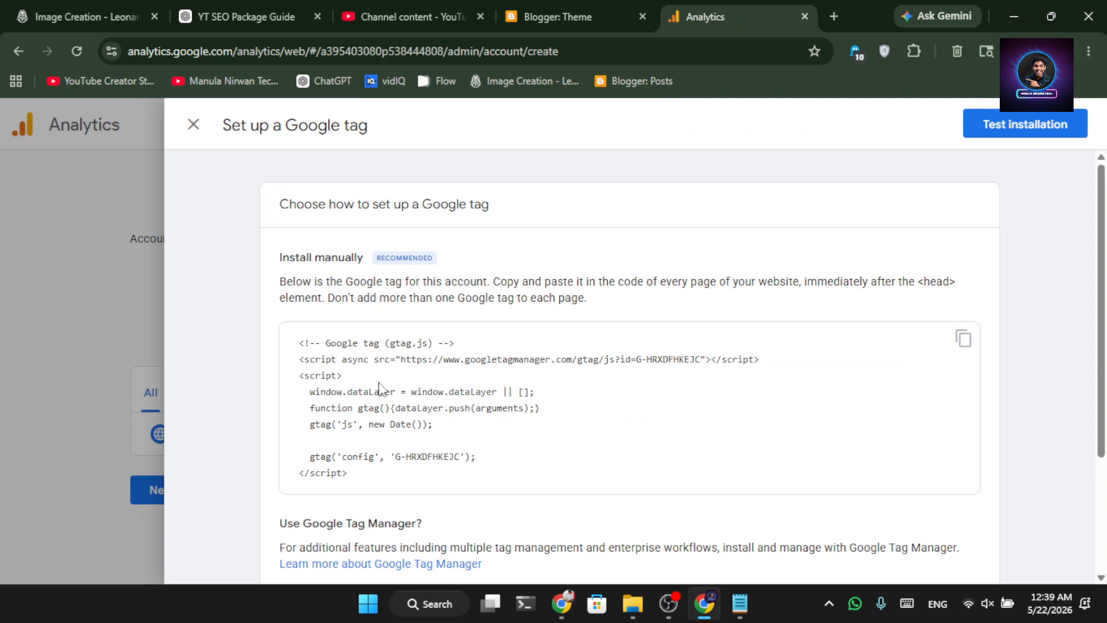
{"action": "left_click", "coordinate": [964, 340]}
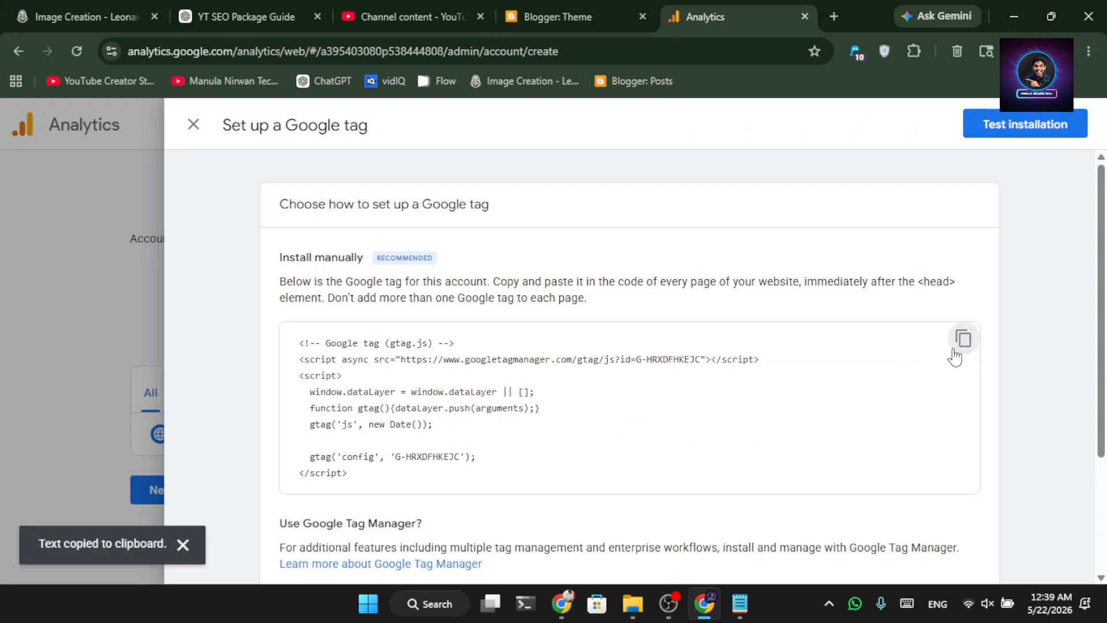
Open the Blogger theme's HTML for editing, paste the copied Google tag below the opening <head> tag, and save the theme
{"action": "left_click", "coordinate": [553, 17]}
{"action": "left_click", "coordinate": [493, 276]}
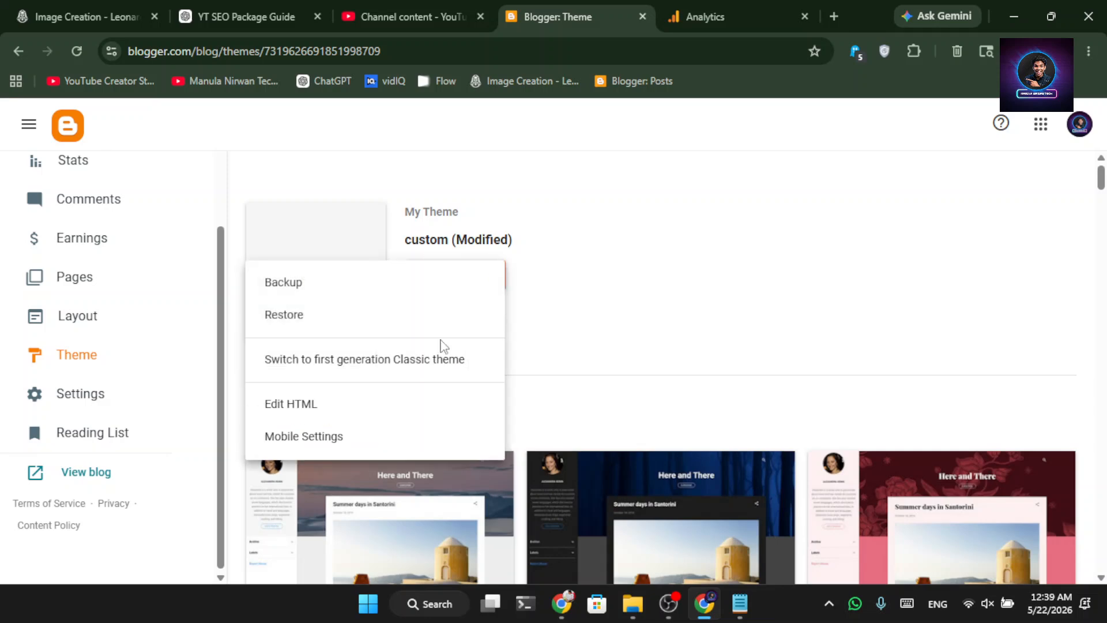
{"action": "left_click", "coordinate": [382, 409]}
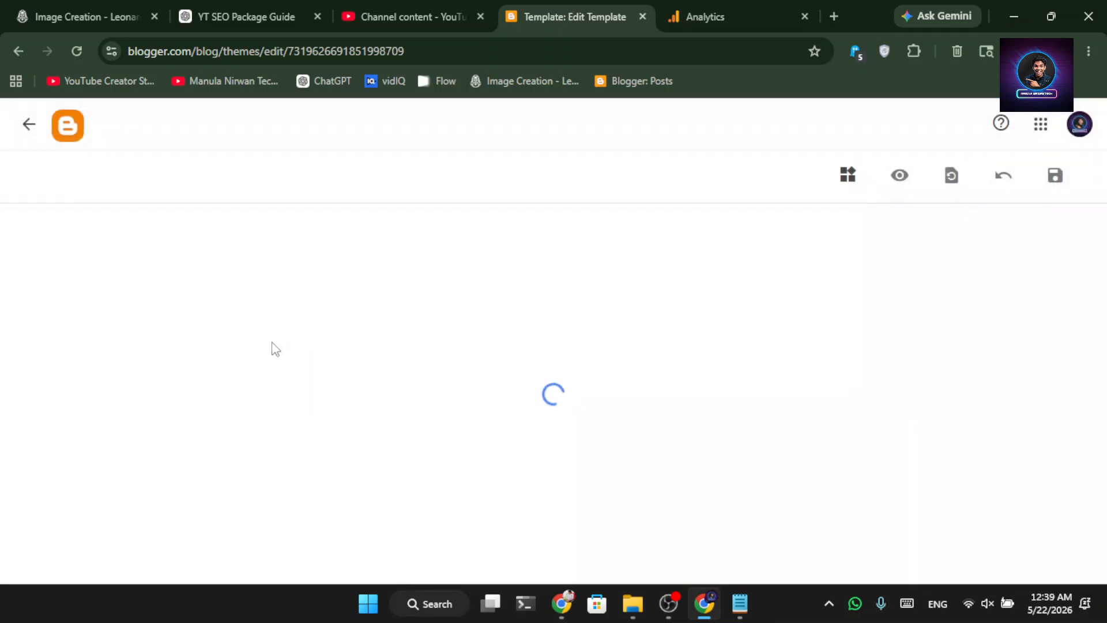
{"action": "key", "text": "Return"}
{"action": "key", "text": "Return"}
{"action": "key", "text": "Return"}
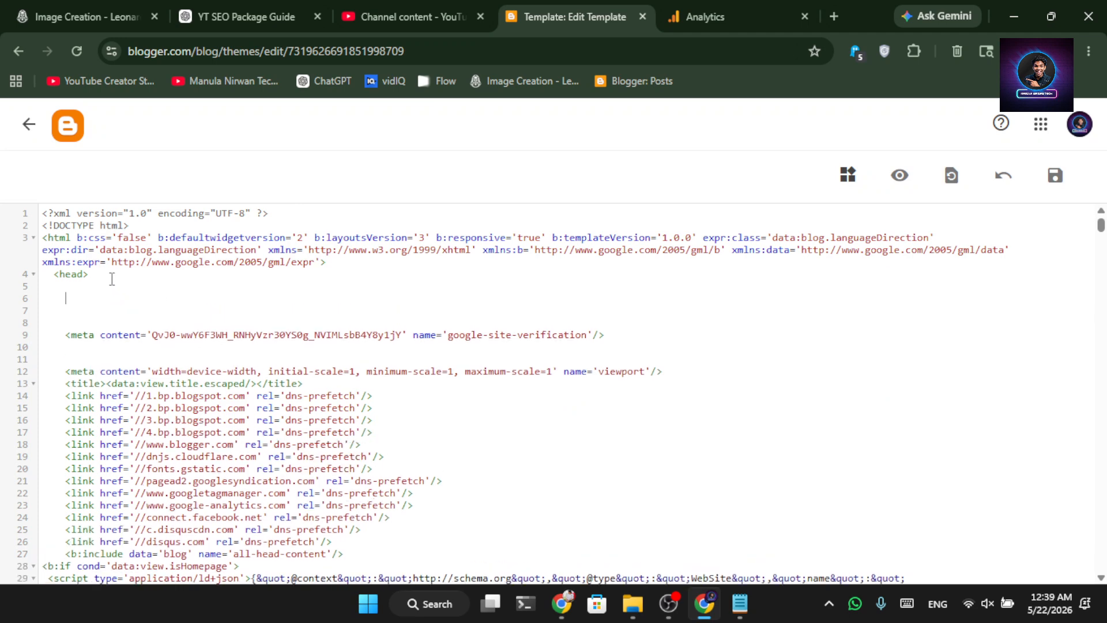
{"action": "key", "text": "ctrl+v"}
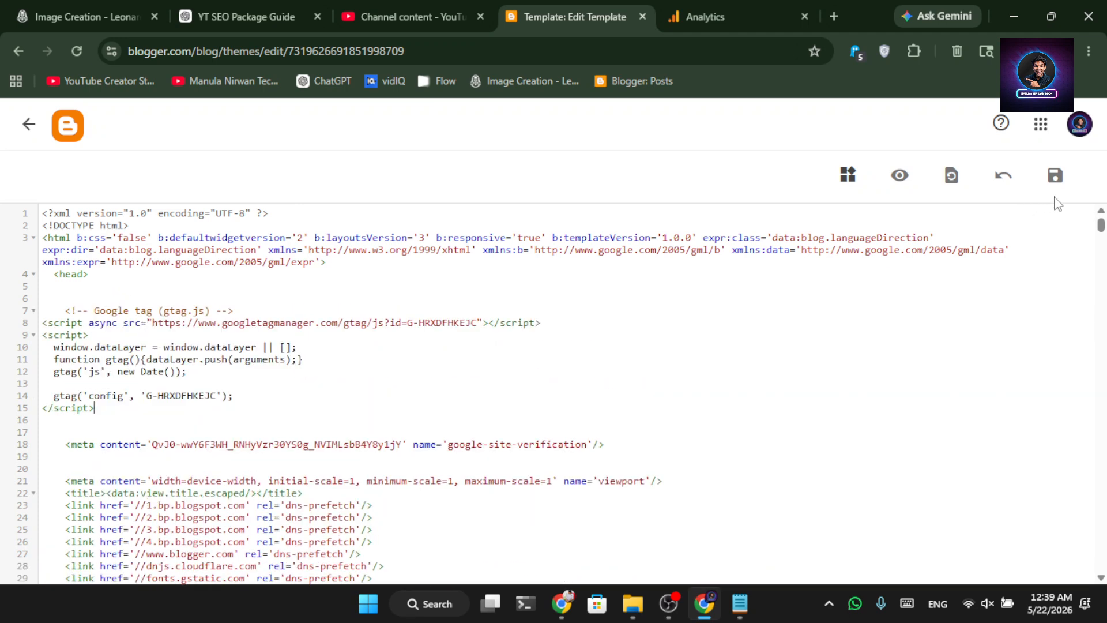
{"action": "left_click", "coordinate": [1054, 175]}
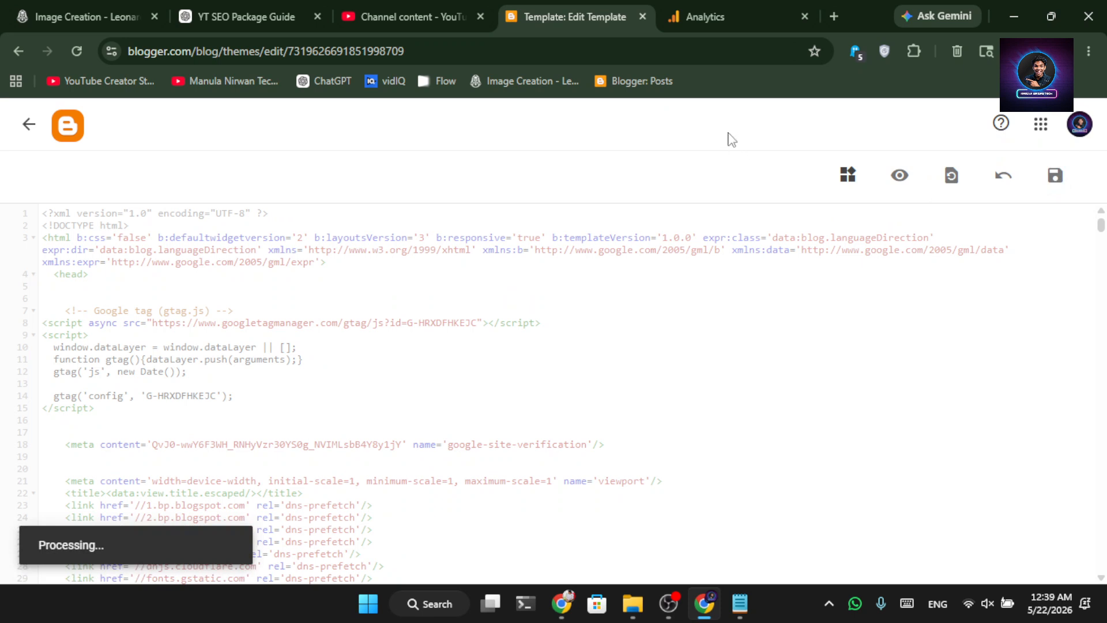
Test the Google tag installation on the website in Analytics, check the test result, and confirm the tag setup
{"action": "left_click", "coordinate": [735, 3]}
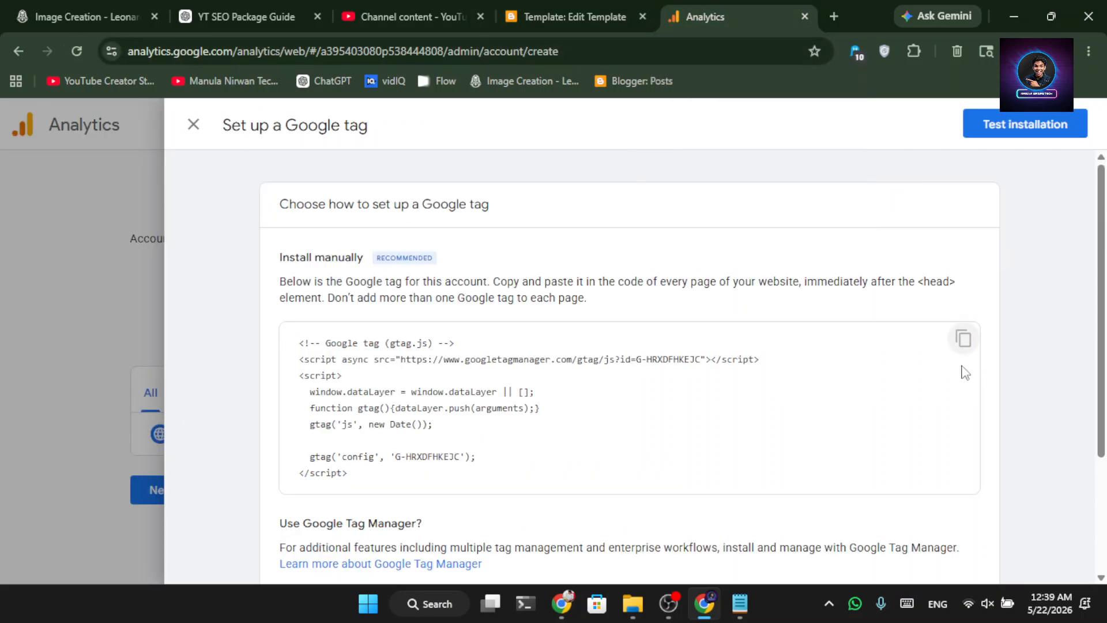
{"action": "scroll", "coordinate": [938, 365], "scroll_direction": "down", "scroll_amount": 2}
{"action": "scroll", "coordinate": [935, 533], "scroll_direction": "down", "scroll_amount": 2}
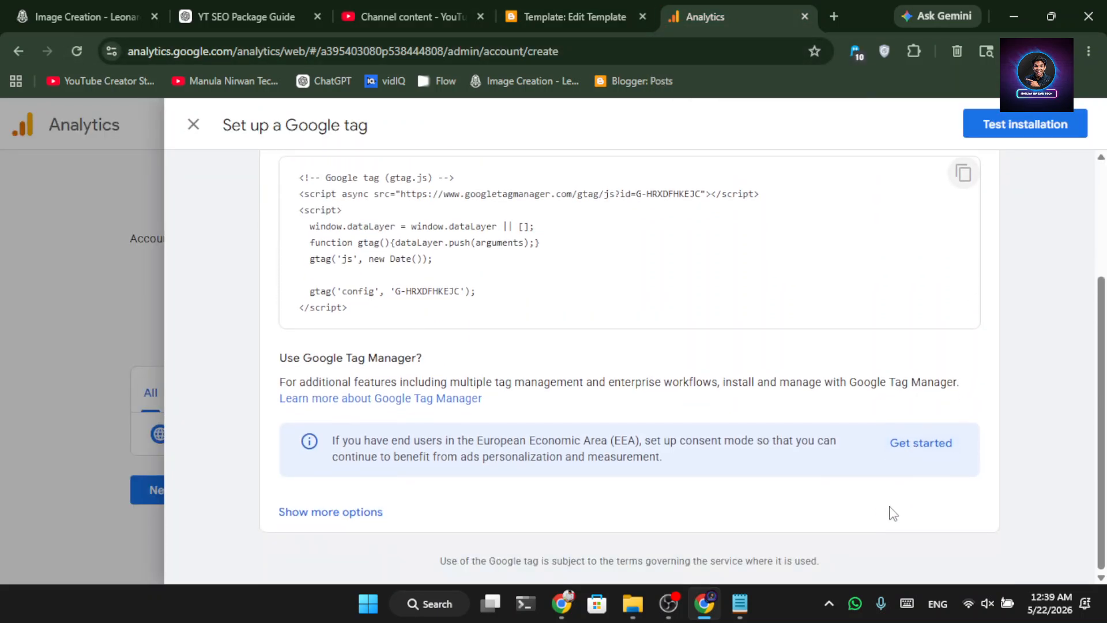
{"action": "scroll", "coordinate": [919, 408], "scroll_direction": "up", "scroll_amount": 4}
{"action": "left_click", "coordinate": [1014, 123]}
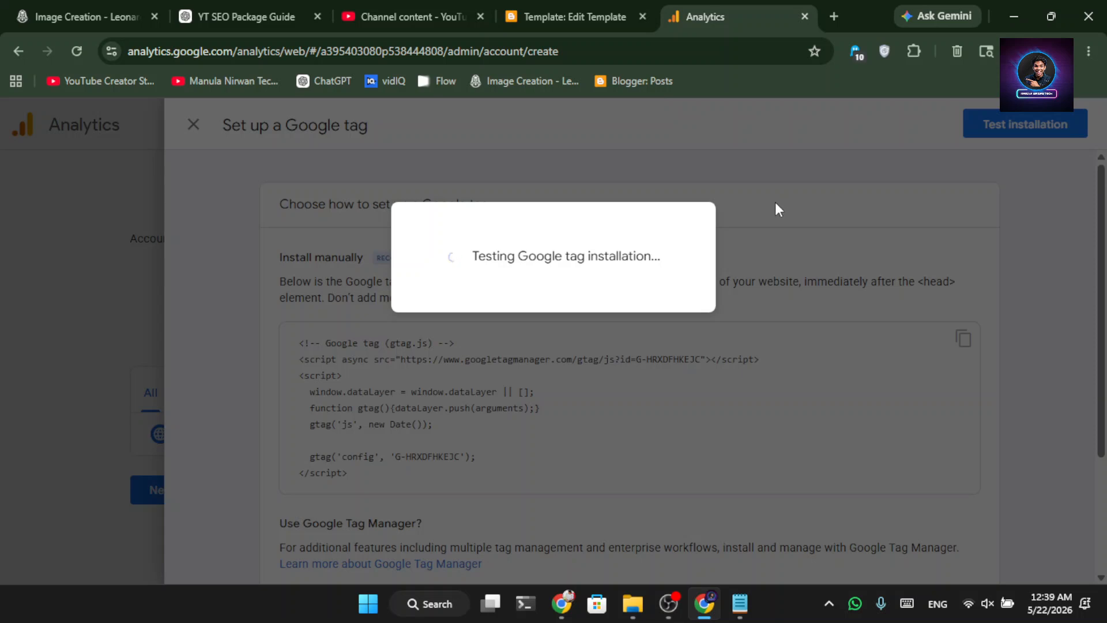
{"action": "scroll", "coordinate": [894, 324], "scroll_direction": "down", "scroll_amount": 4}
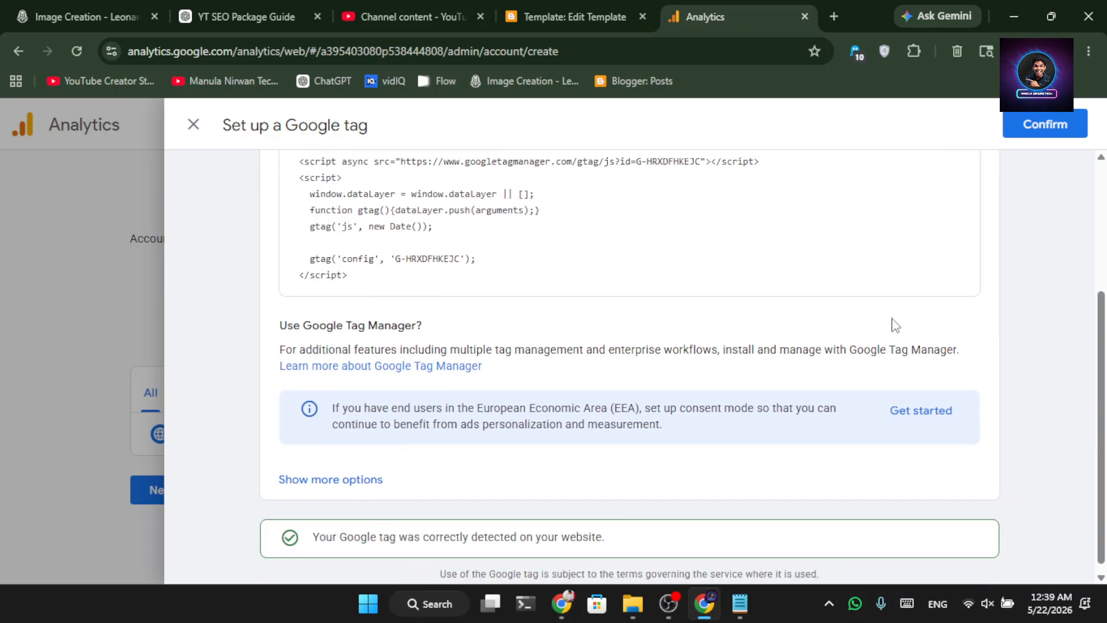
{"action": "left_click_drag", "start_coordinate": [277, 531], "coordinate": [585, 539]}
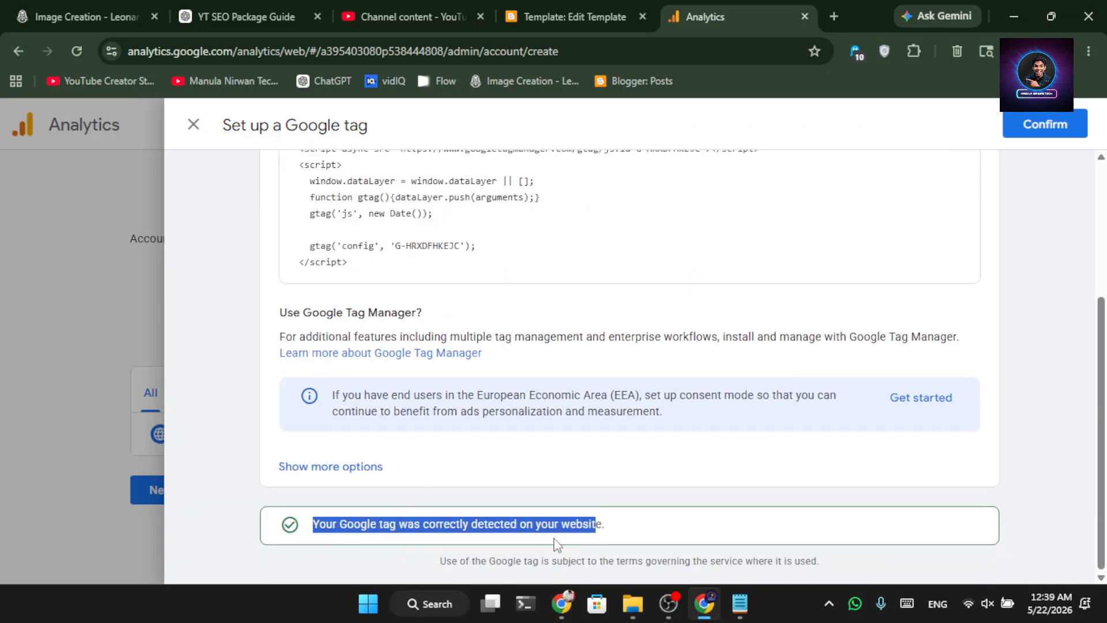
{"action": "left_click", "coordinate": [663, 533]}
{"action": "left_click", "coordinate": [1005, 136]}
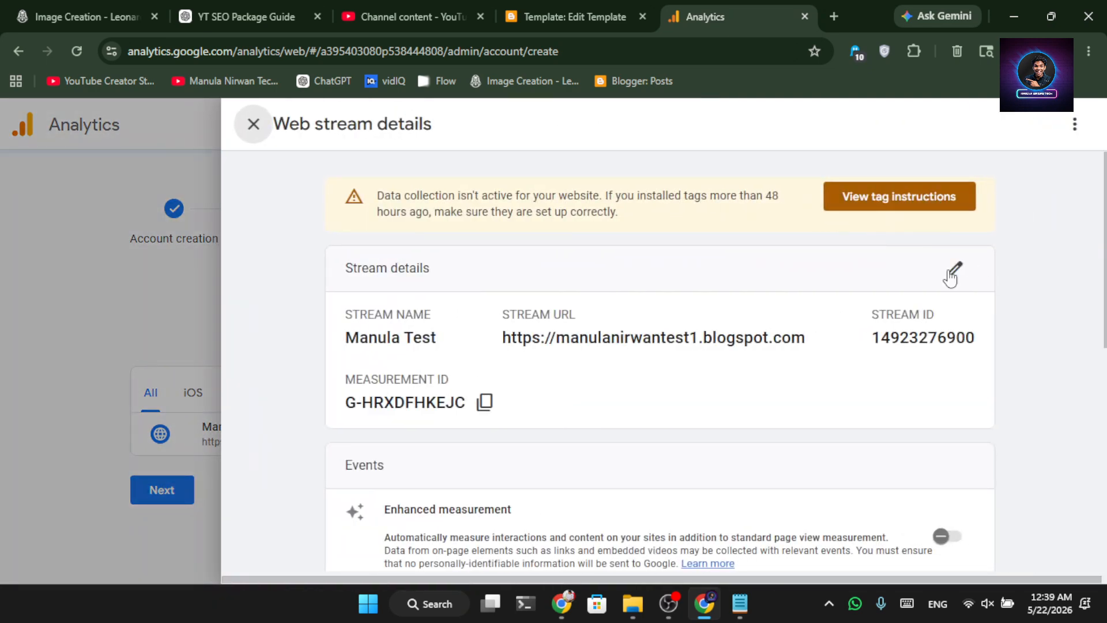
Close the web stream details and complete the data collection stage to continue to the Analytics home page
{"action": "scroll", "coordinate": [922, 338], "scroll_direction": "down", "scroll_amount": 6}
{"action": "scroll", "coordinate": [922, 338], "scroll_direction": "up", "scroll_amount": 6}
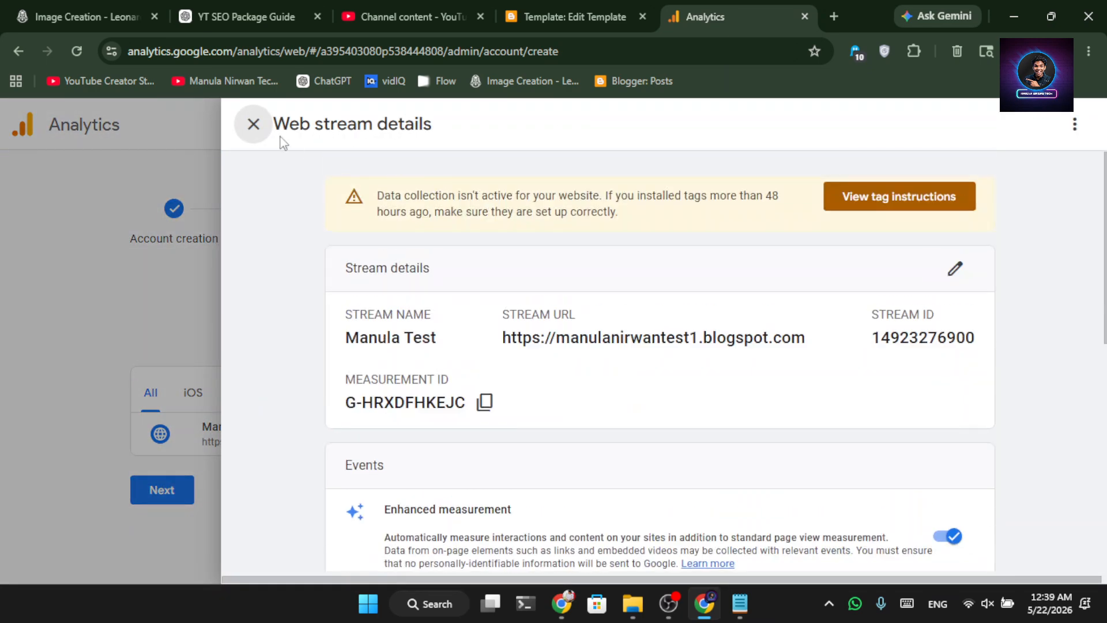
{"action": "left_click", "coordinate": [253, 137]}
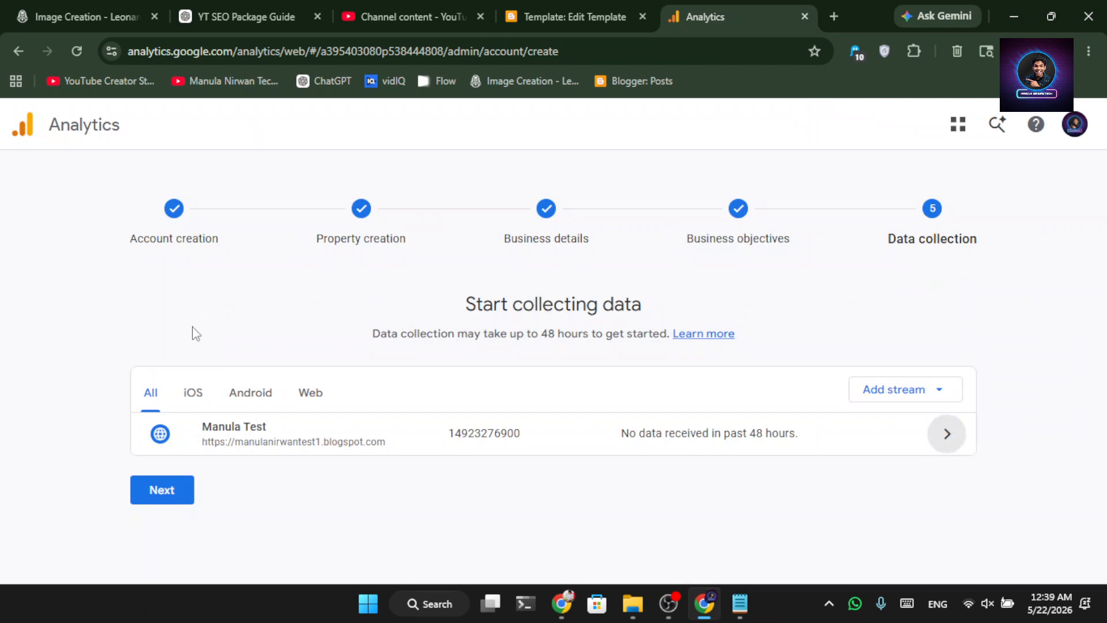
{"action": "left_click", "coordinate": [172, 499]}
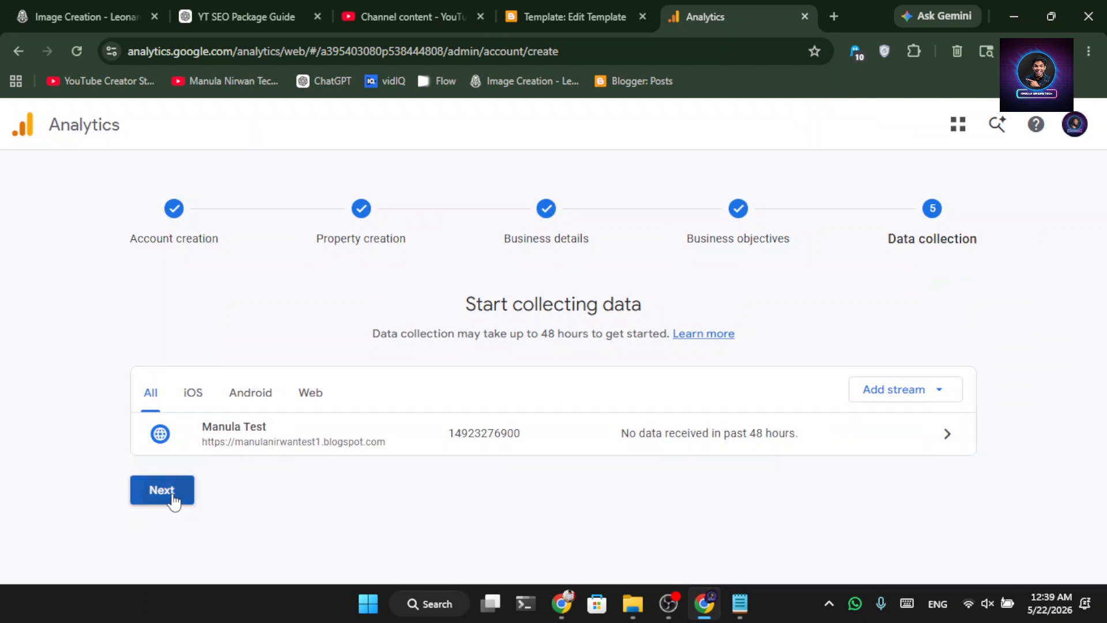
{"action": "scroll", "coordinate": [526, 413], "scroll_direction": "down", "scroll_amount": 2}
{"action": "left_click", "coordinate": [559, 563]}
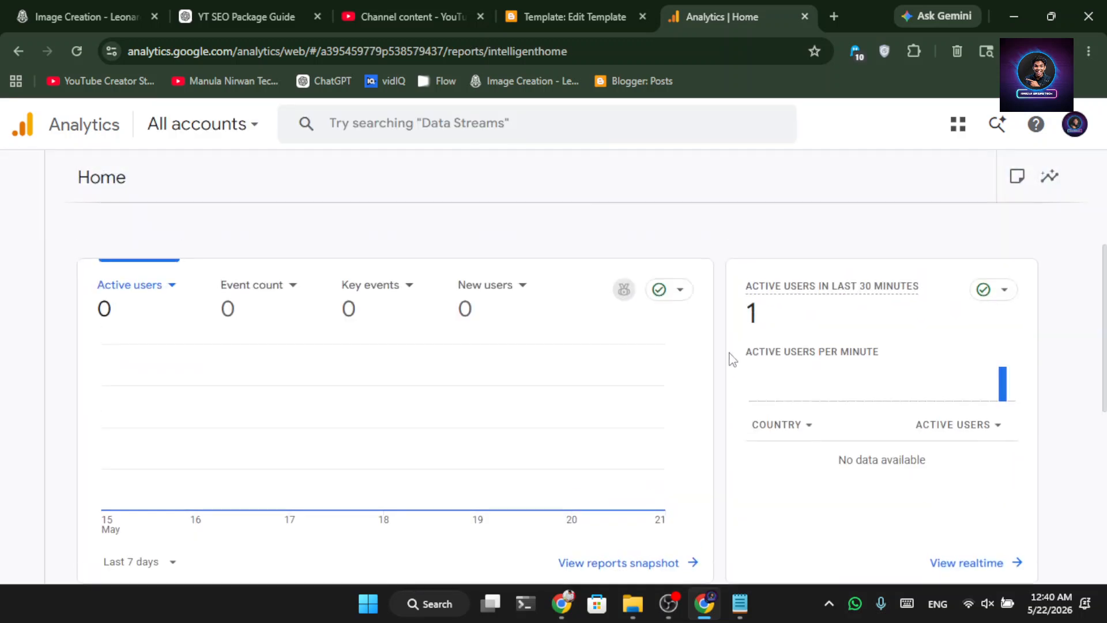
Examine the active users in the last 30 minutes and the remaining cards on the Analytics home page
{"action": "left_click_drag", "start_coordinate": [745, 315], "coordinate": [756, 306]}
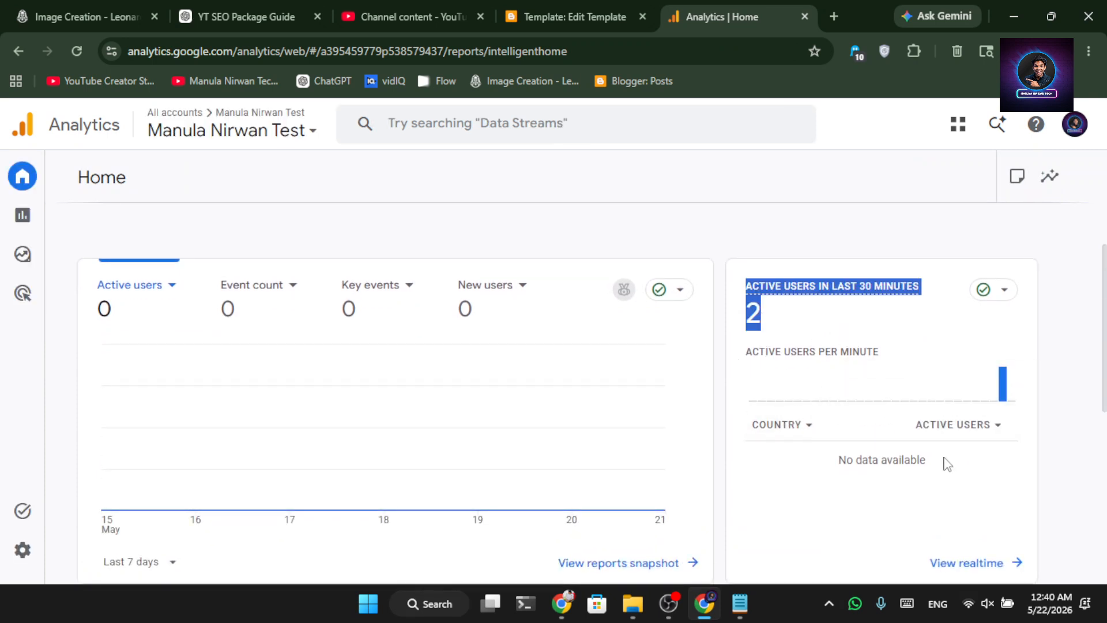
{"action": "left_click", "coordinate": [1004, 387]}
{"action": "scroll", "coordinate": [886, 426], "scroll_direction": "down", "scroll_amount": 5}
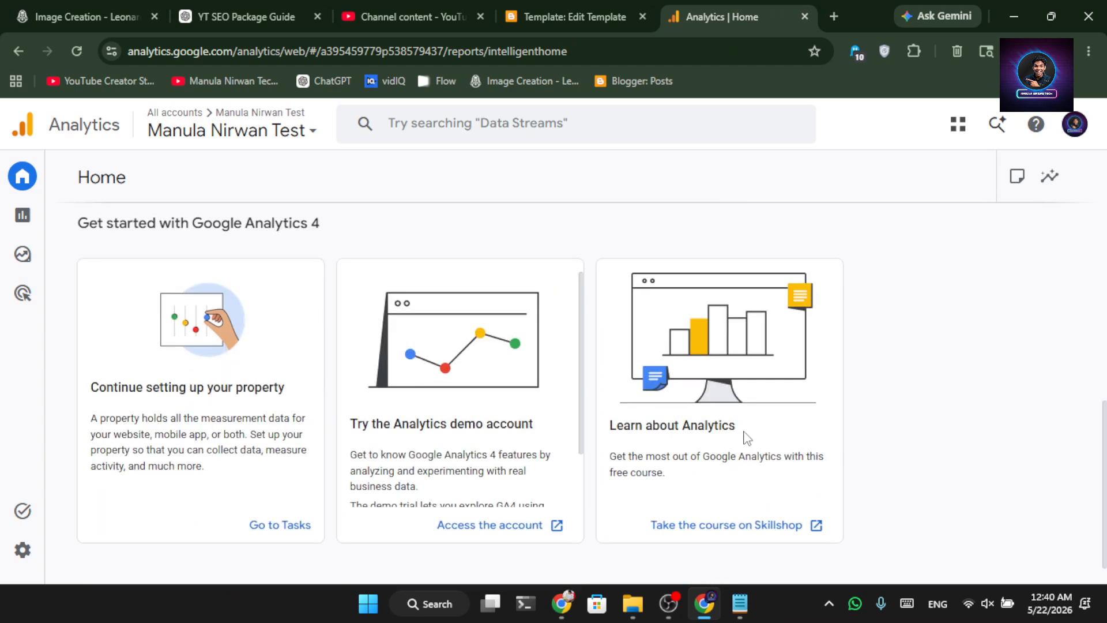
{"action": "scroll", "coordinate": [742, 425], "scroll_direction": "up", "scroll_amount": 8}
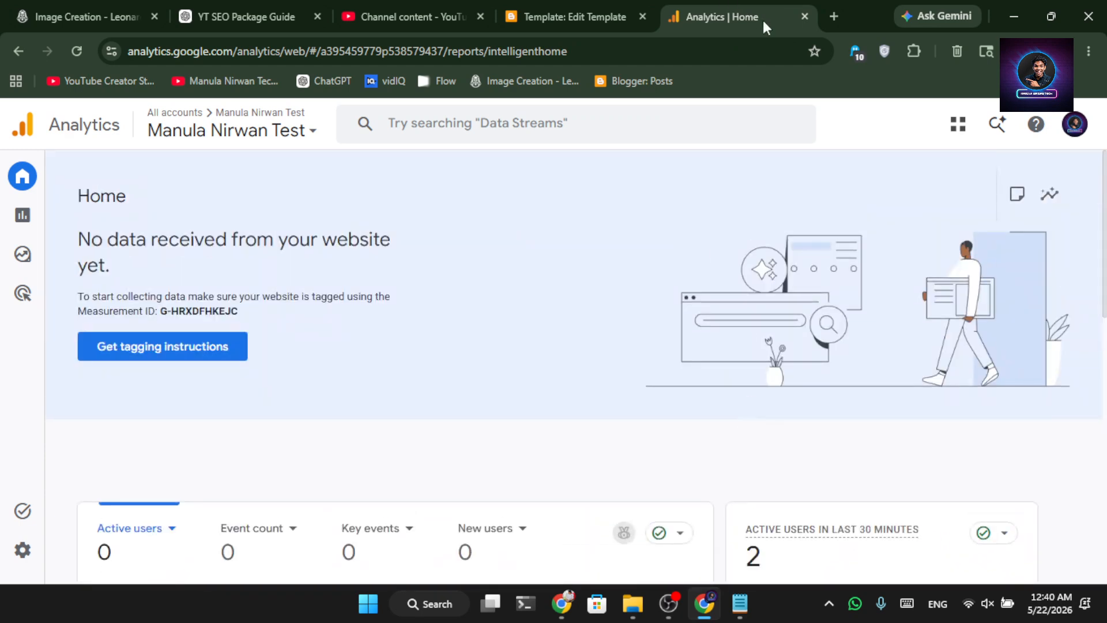
Close Analytics and leave Blogger's HTML editor for the Theme page
{"action": "left_click", "coordinate": [804, 17]}
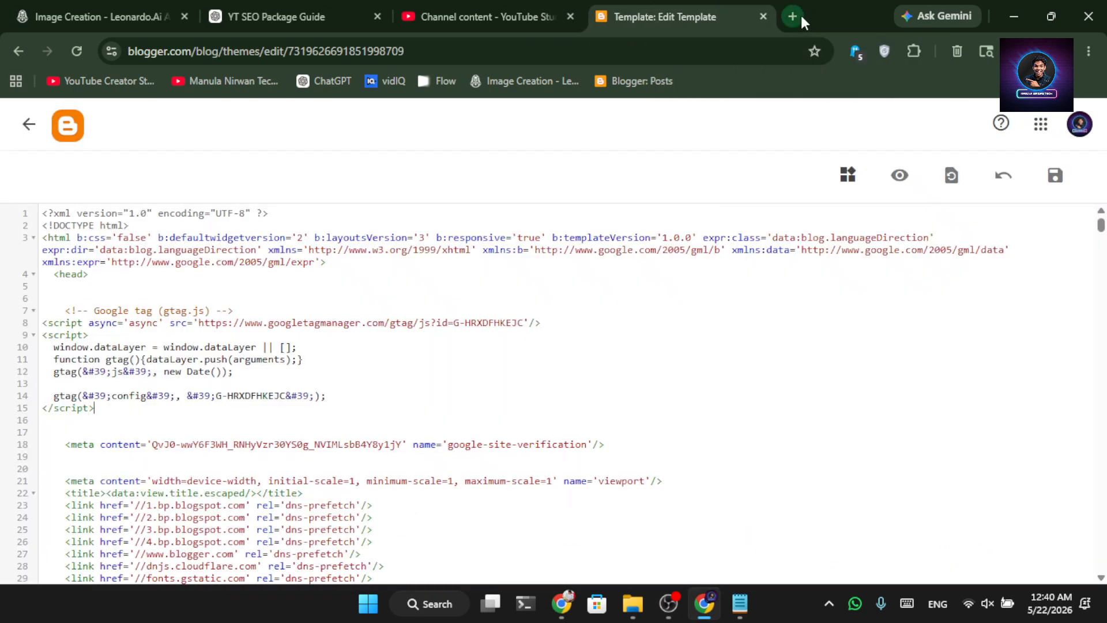
{"action": "left_click", "coordinate": [25, 134]}
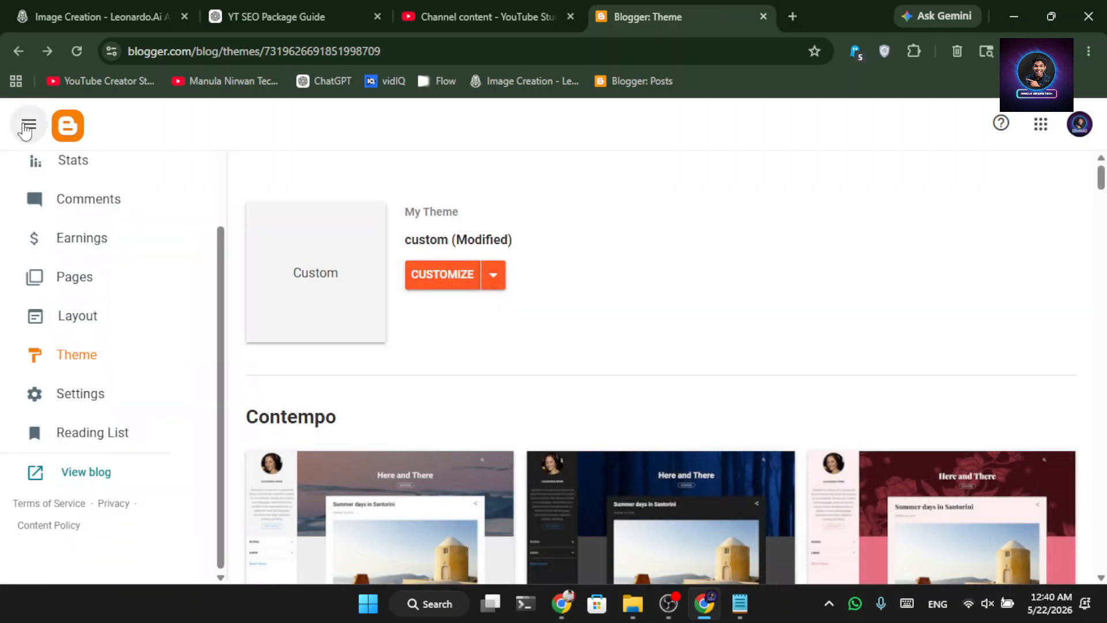
{"action": "scroll", "coordinate": [72, 293], "scroll_direction": "up", "scroll_amount": 2}
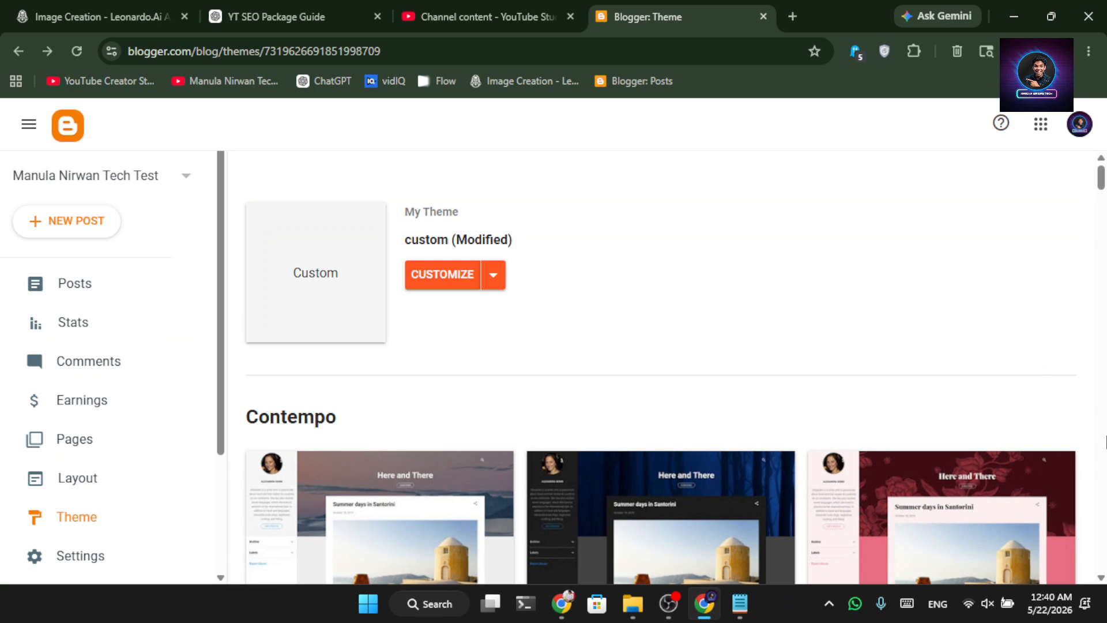
{"action": "scroll", "coordinate": [1105, 562], "scroll_direction": "down", "scroll_amount": 6}
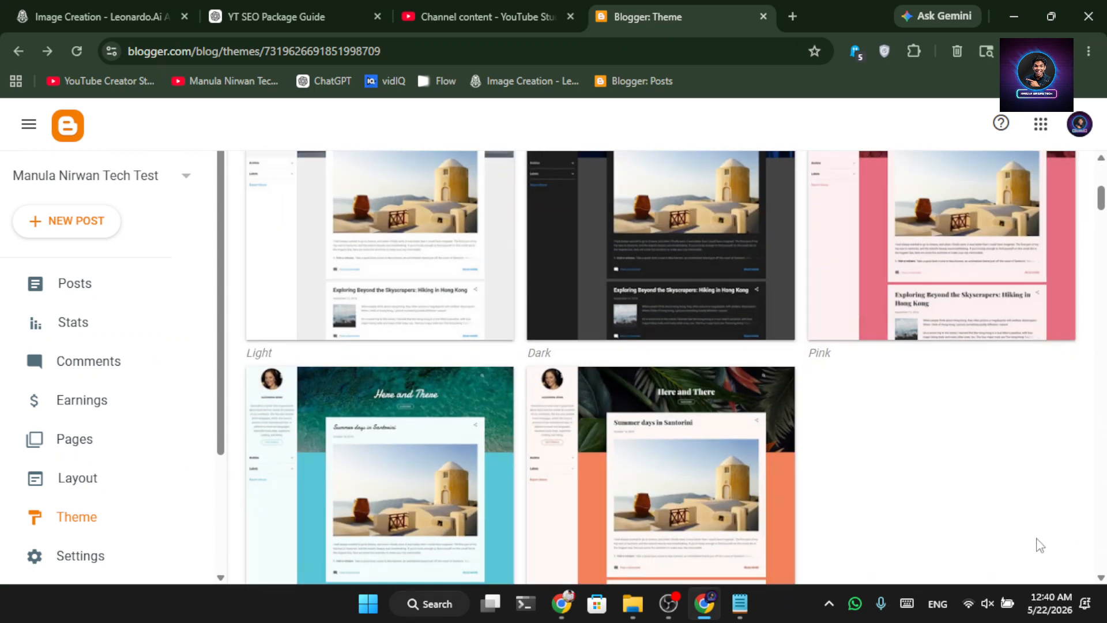
Switch to the Notepad guide and review its Search Console, Google Analytics and faster-ranking sections
{"action": "left_click", "coordinate": [1103, 604]}
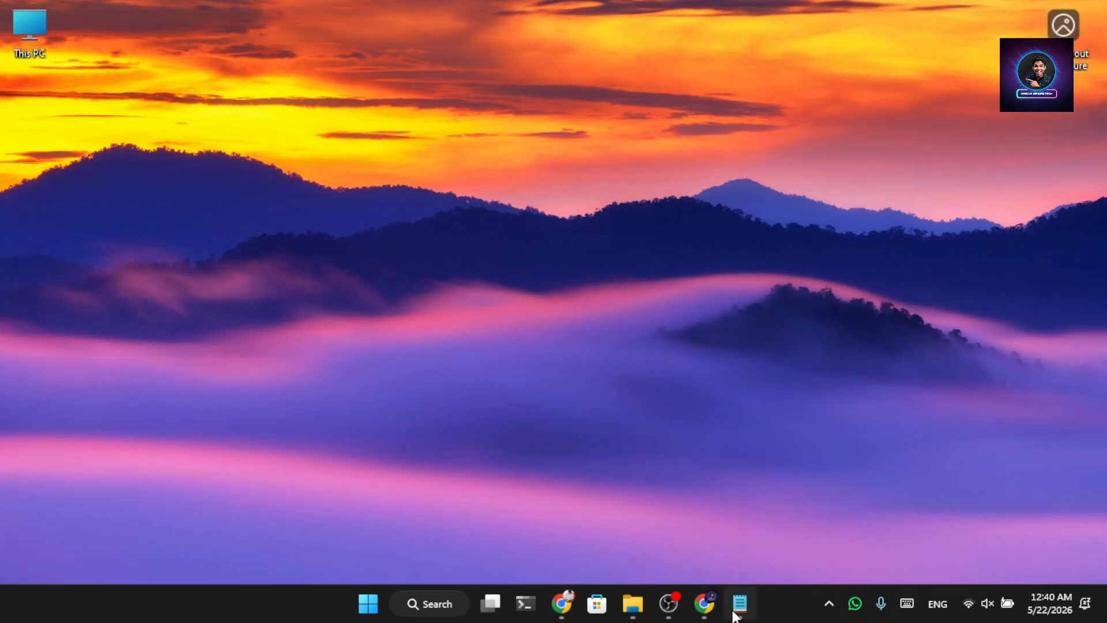
{"action": "left_click", "coordinate": [739, 603]}
{"action": "scroll", "coordinate": [518, 334], "scroll_direction": "down", "scroll_amount": 3}
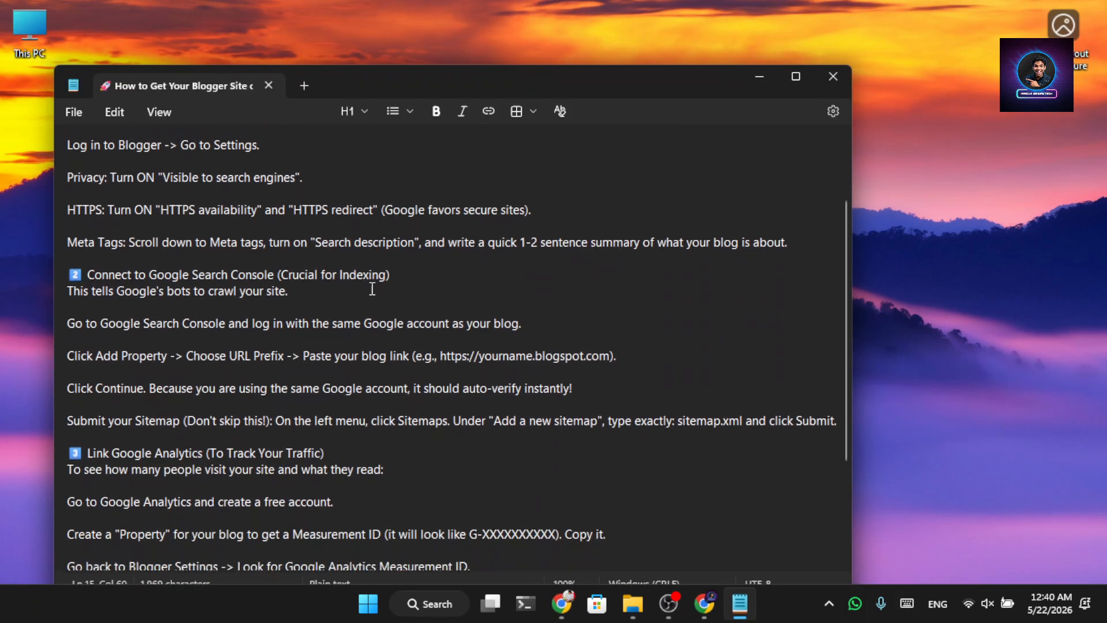
{"action": "scroll", "coordinate": [254, 301], "scroll_direction": "down", "scroll_amount": 1}
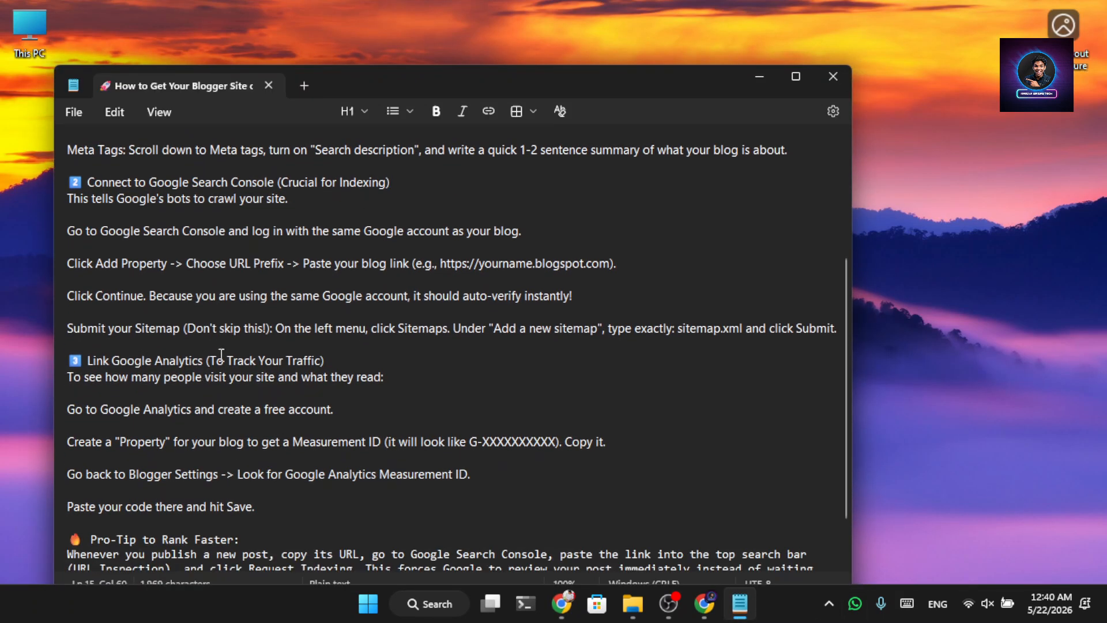
{"action": "scroll", "coordinate": [219, 356], "scroll_direction": "down", "scroll_amount": 1}
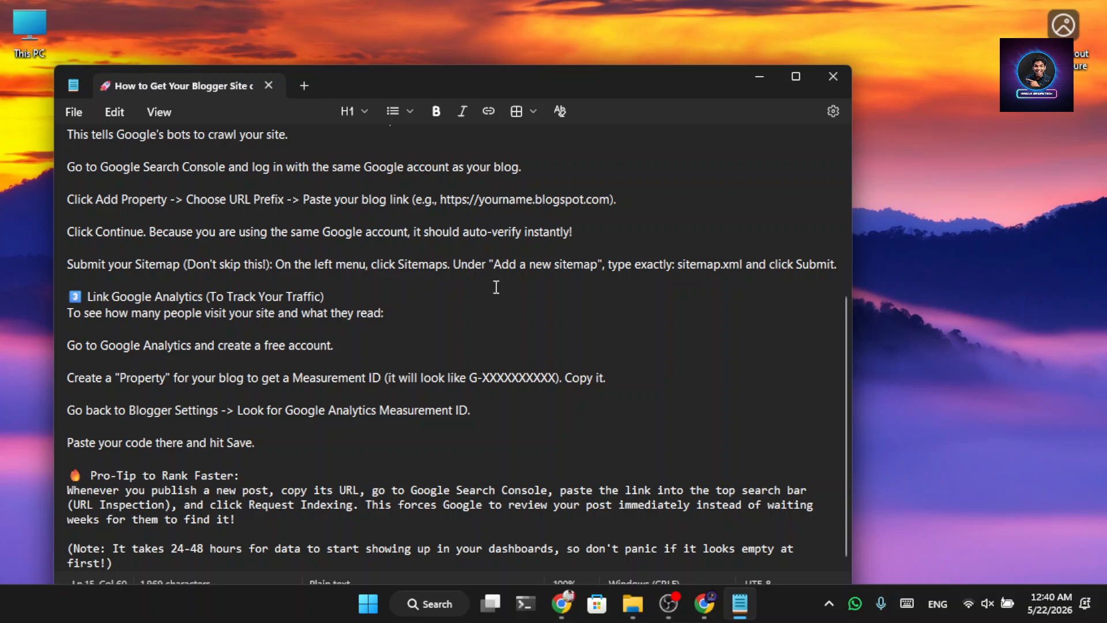
{"action": "left_click", "coordinate": [935, 245]}
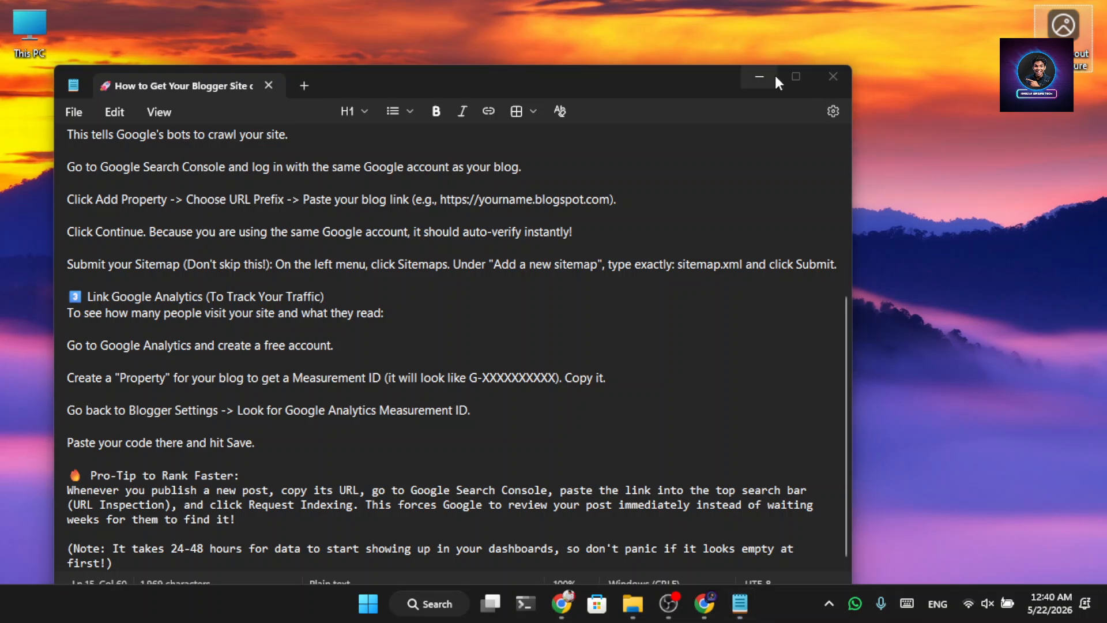